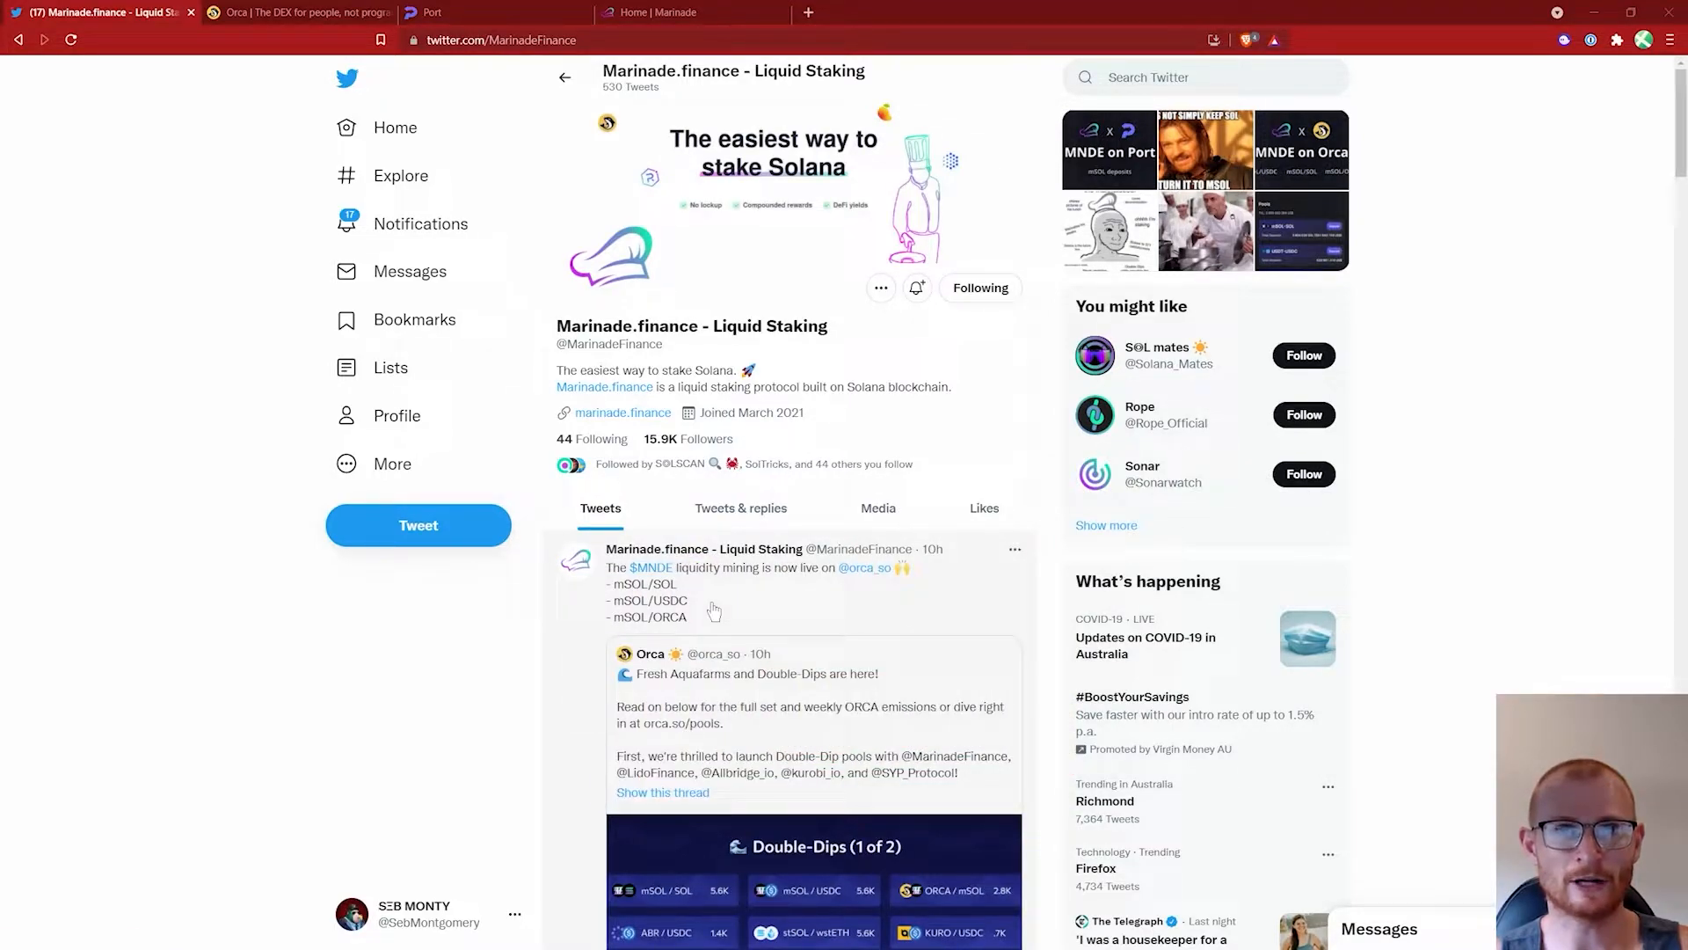
Step: Open Orca's pool list, filter it by "msol" and compare the yearly returns of the matching Aquafarms
scroll(714, 611, down, 3)
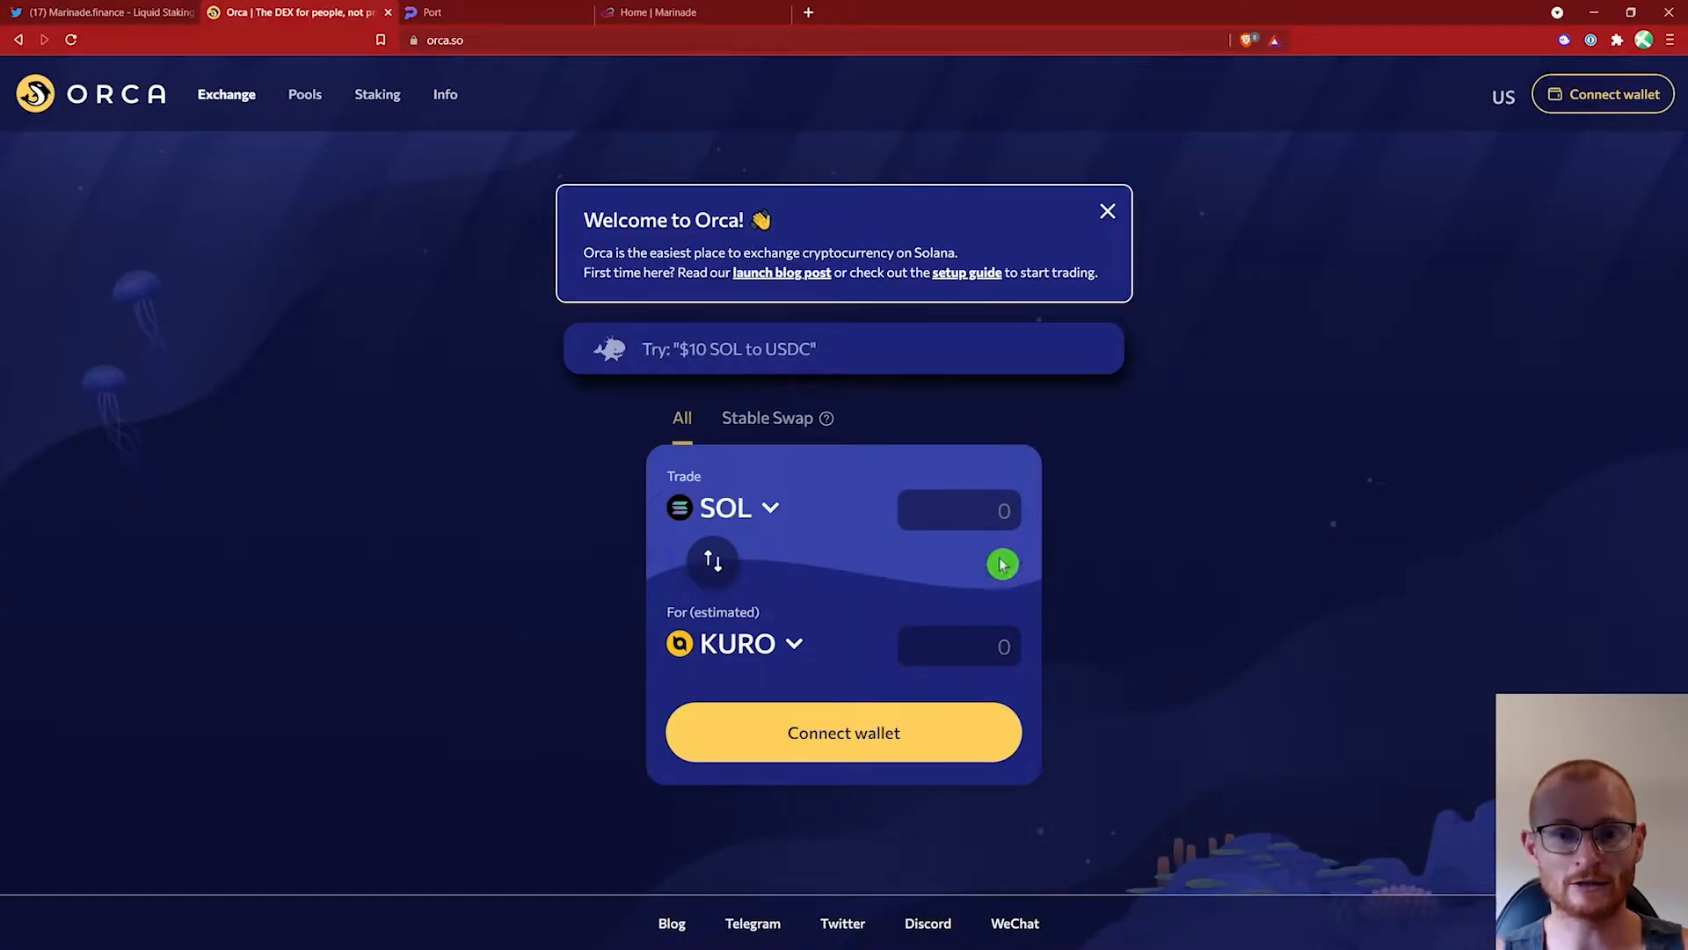
click(306, 104)
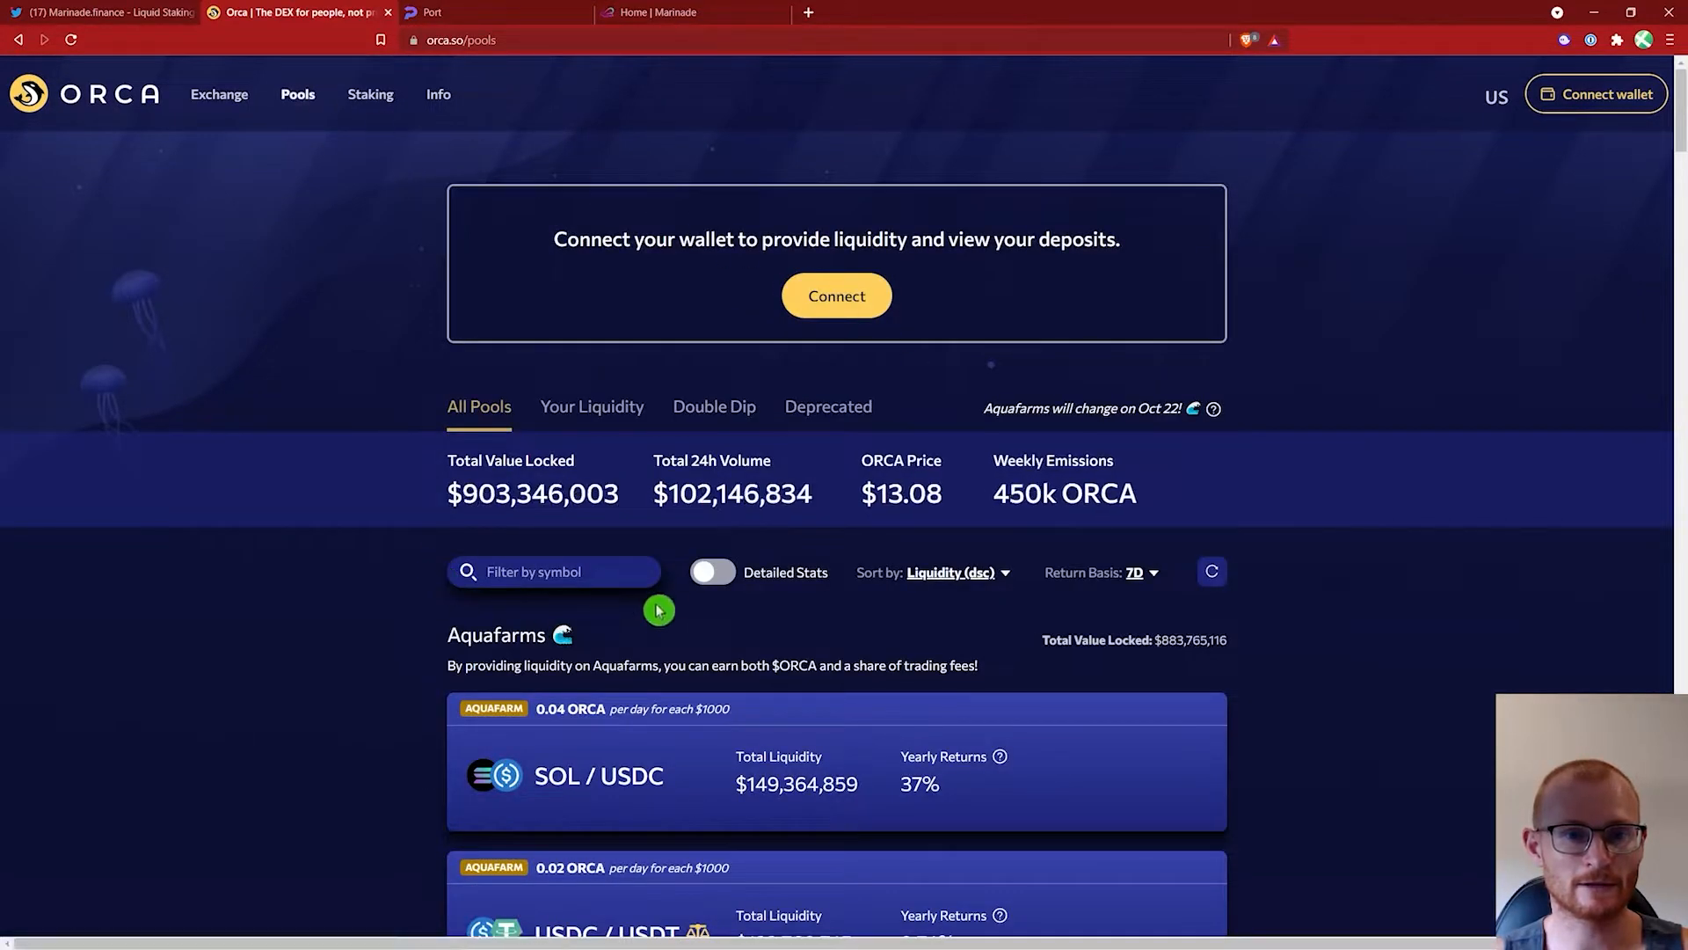
text(msol)
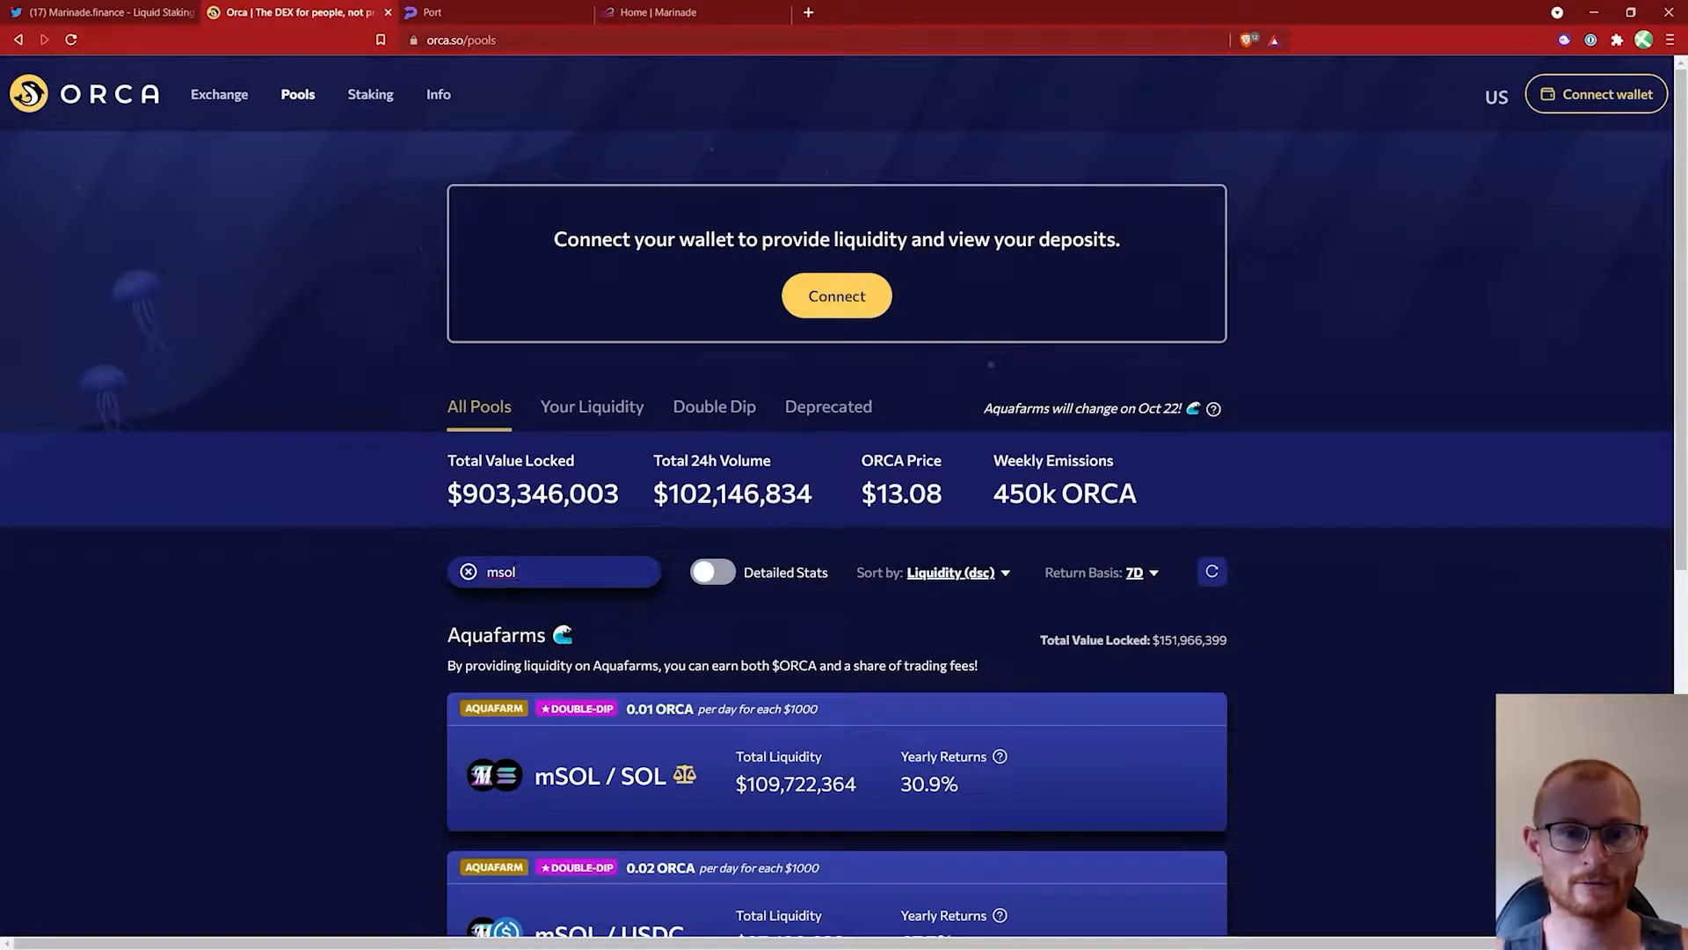
scroll(610, 595, down, 4)
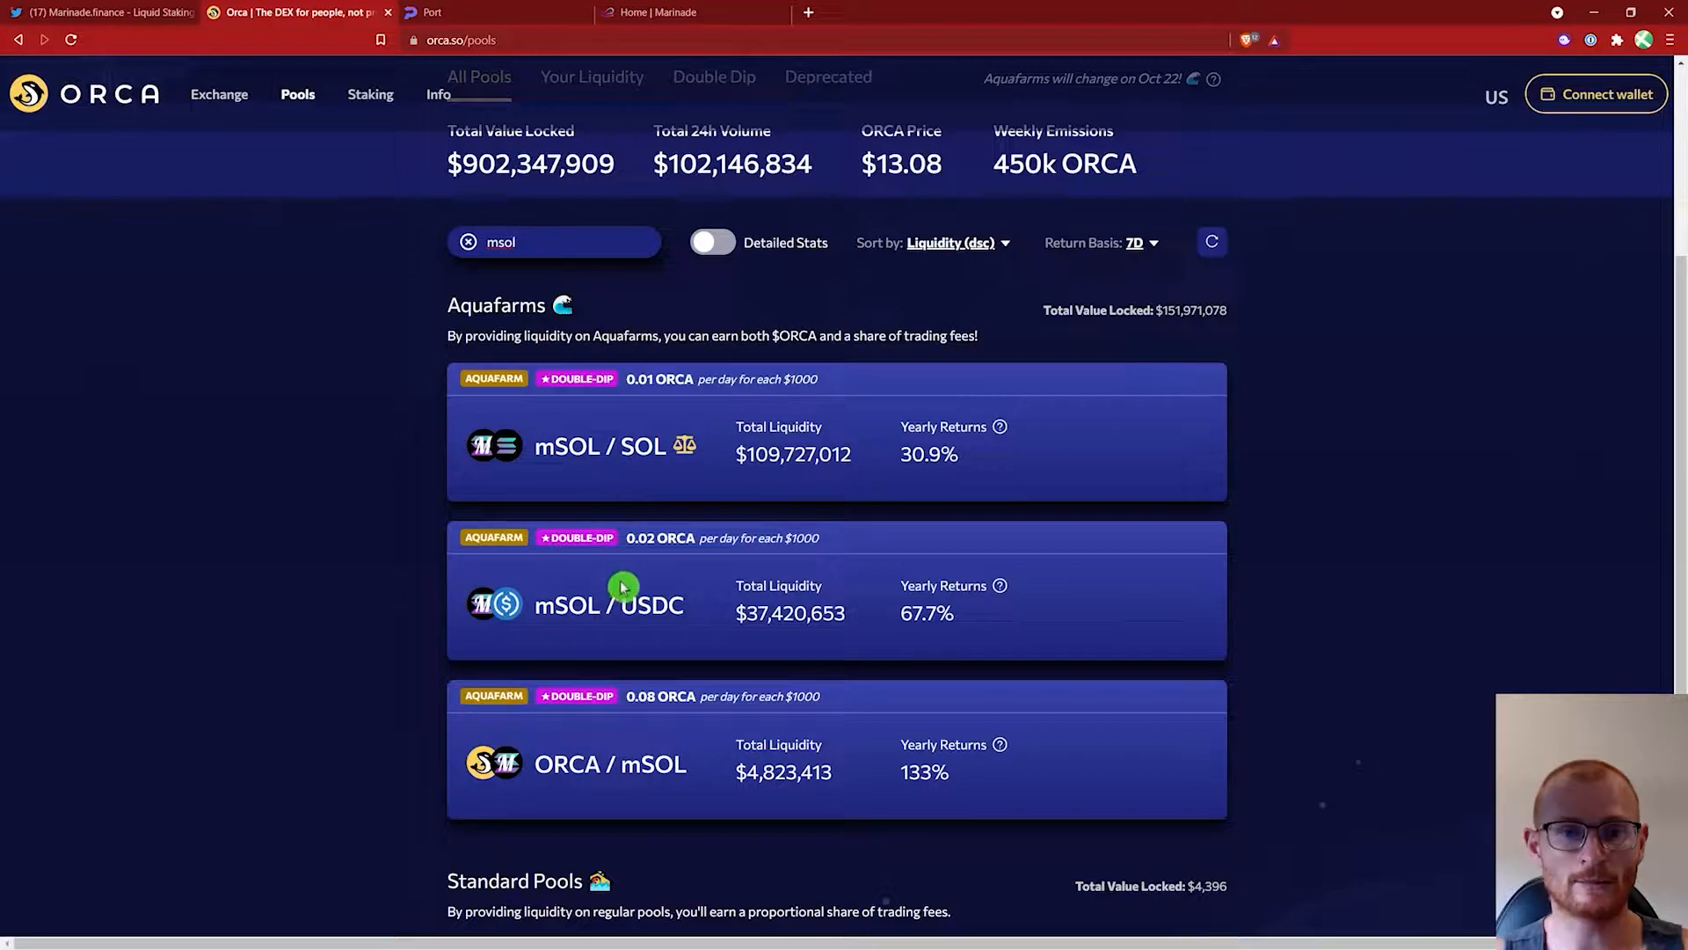
mouse_move(1013, 444)
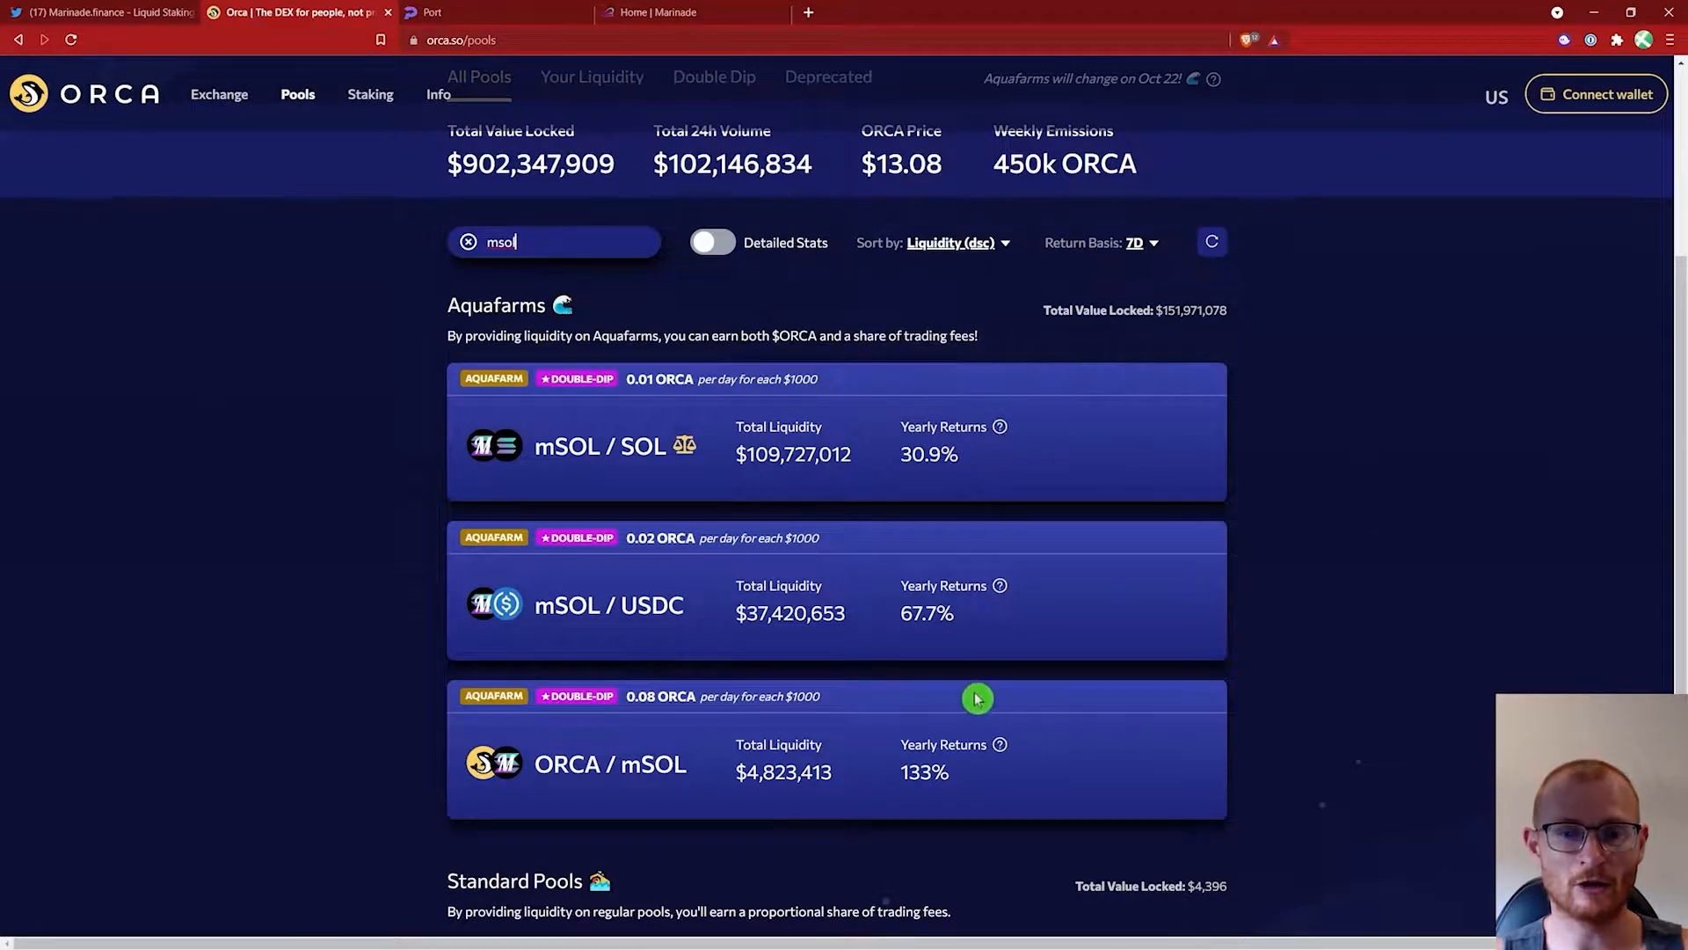
mouse_move(1013, 750)
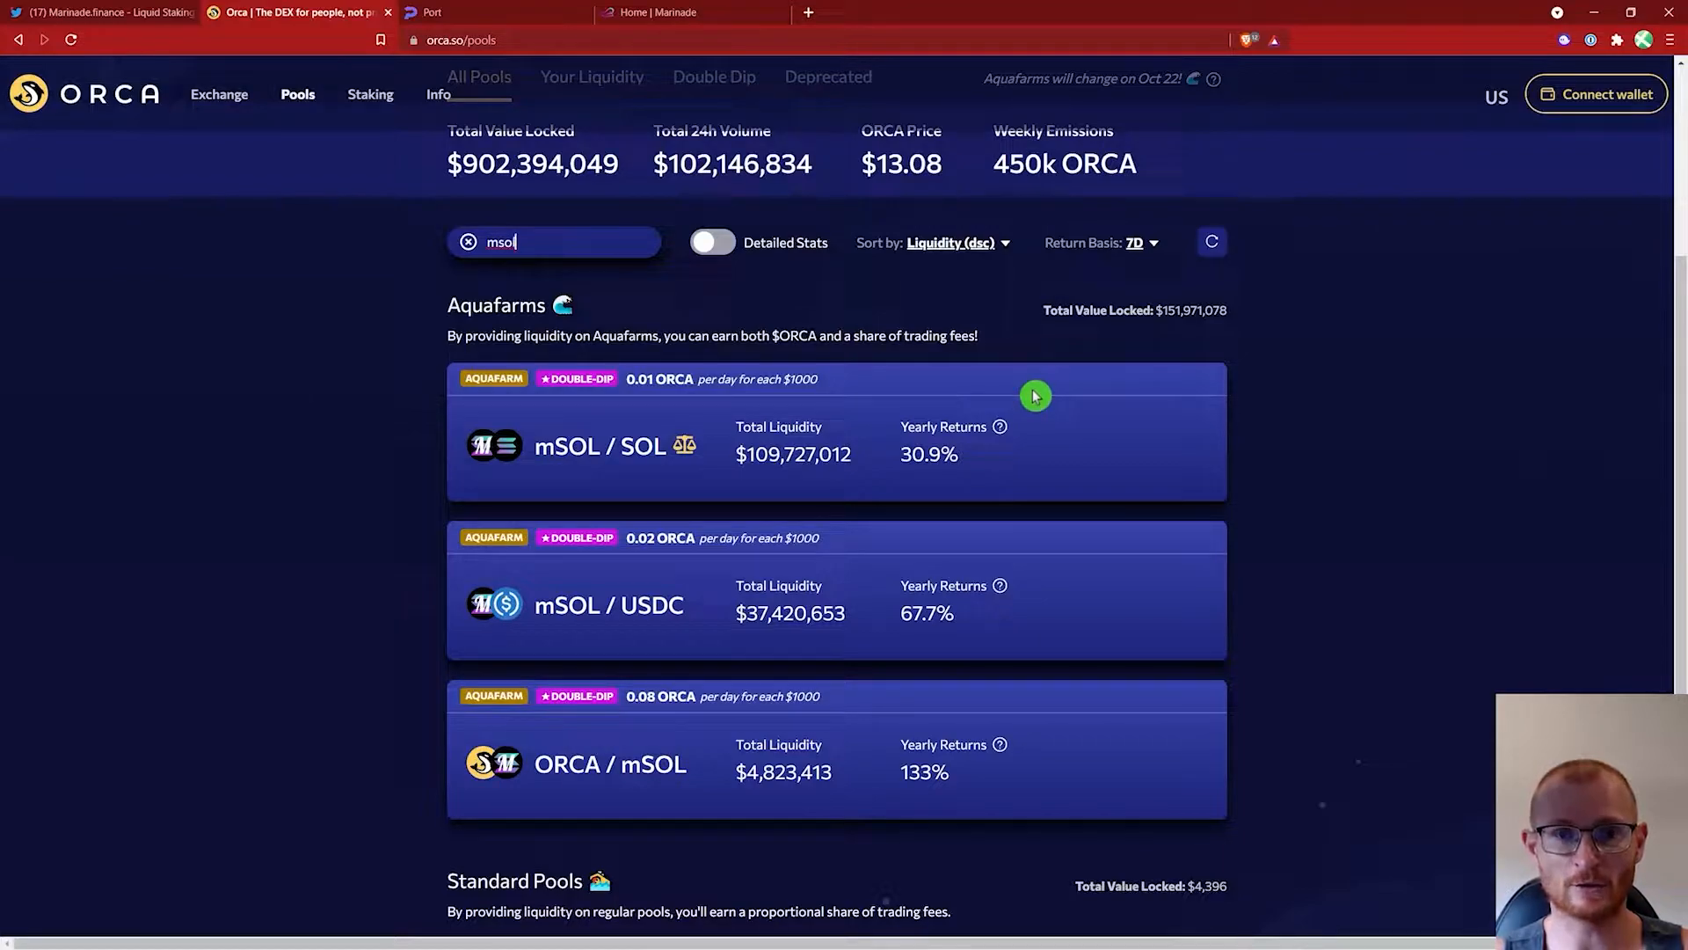
click(655, 783)
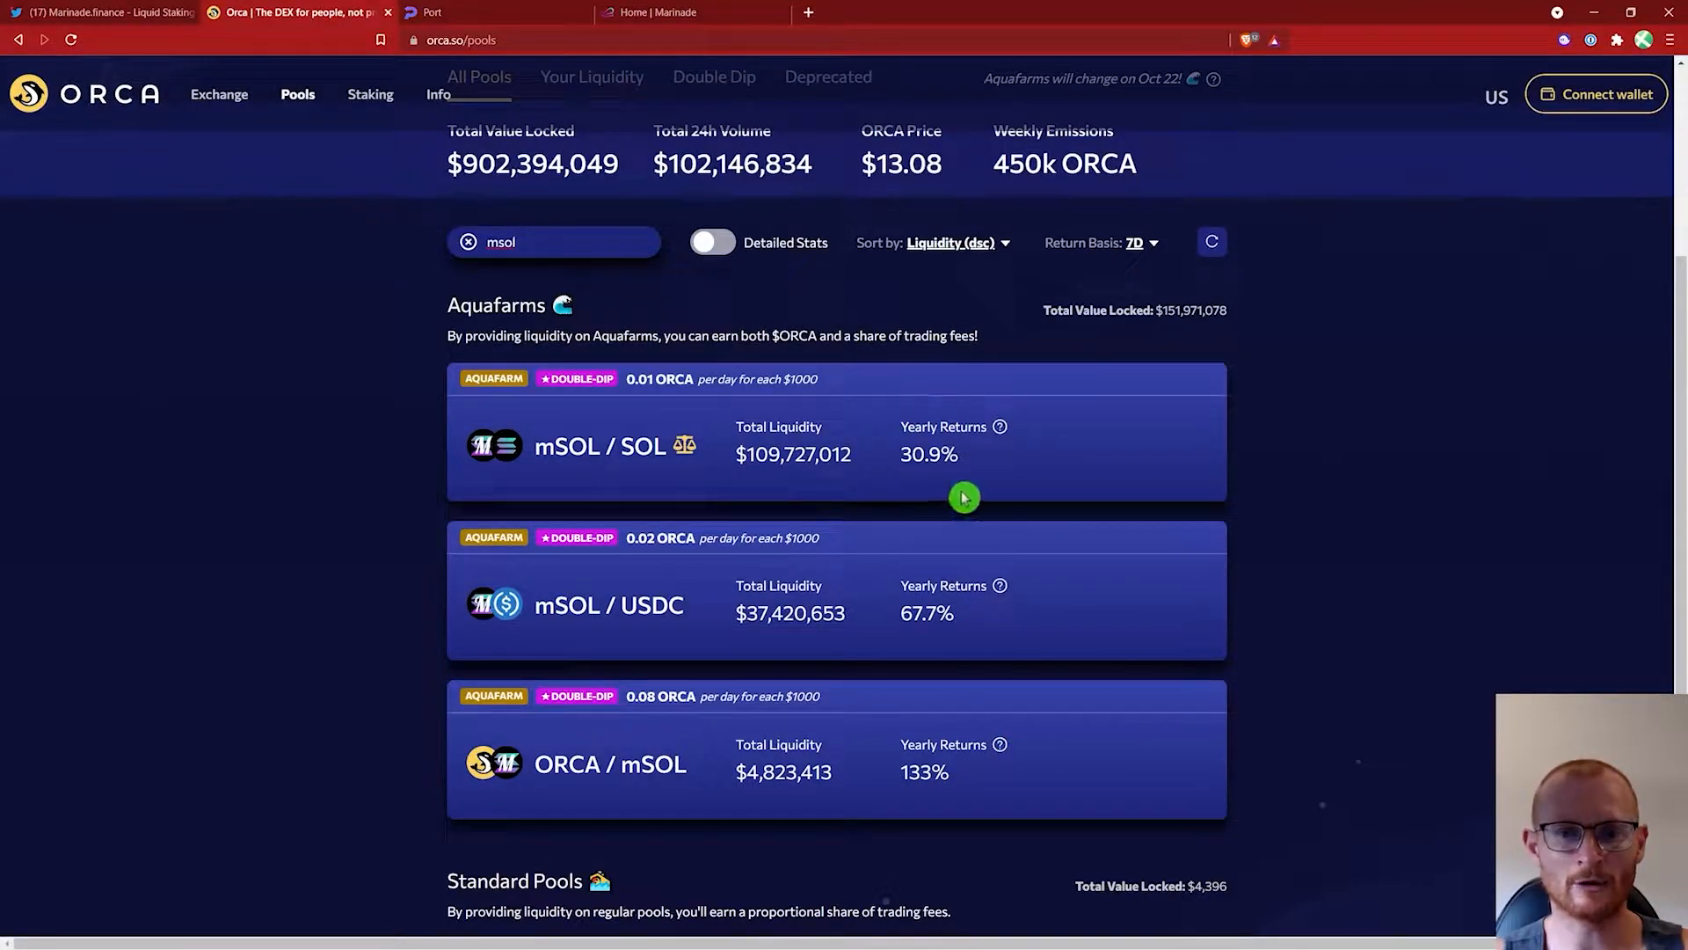
scroll(934, 495, up, 3)
scroll(935, 495, down, 3)
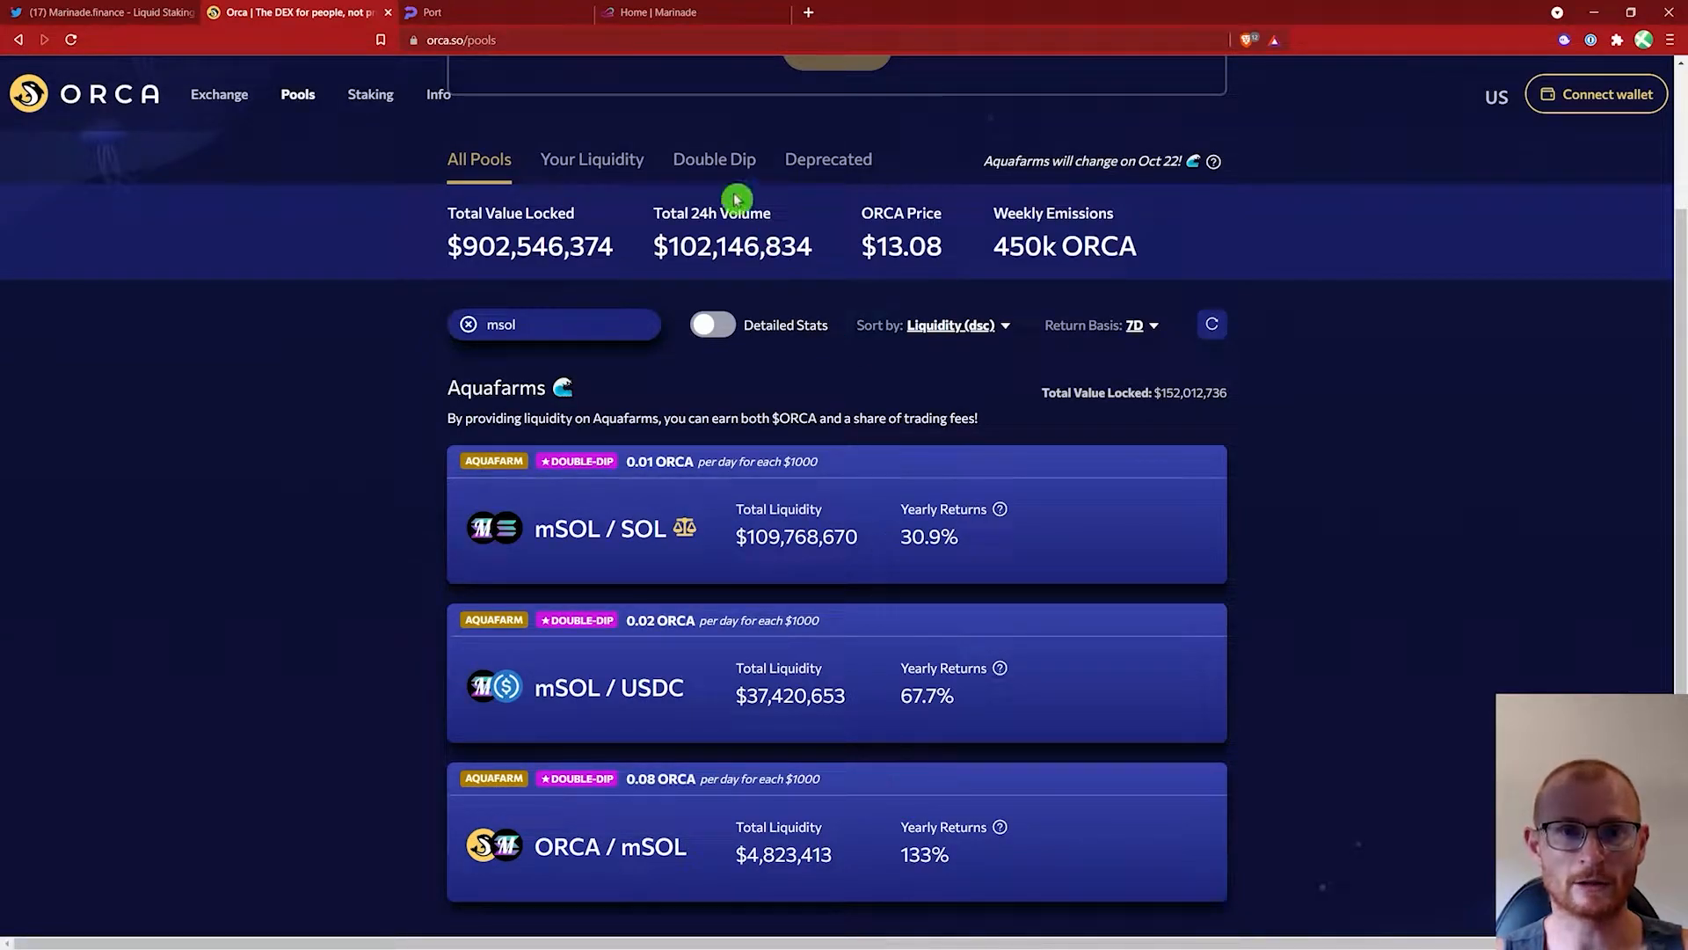
Step: Examine the Double Dip pools, particularly the MNDE rewards offered on the mSOL pairs
click(715, 163)
scroll(890, 479, down, 3)
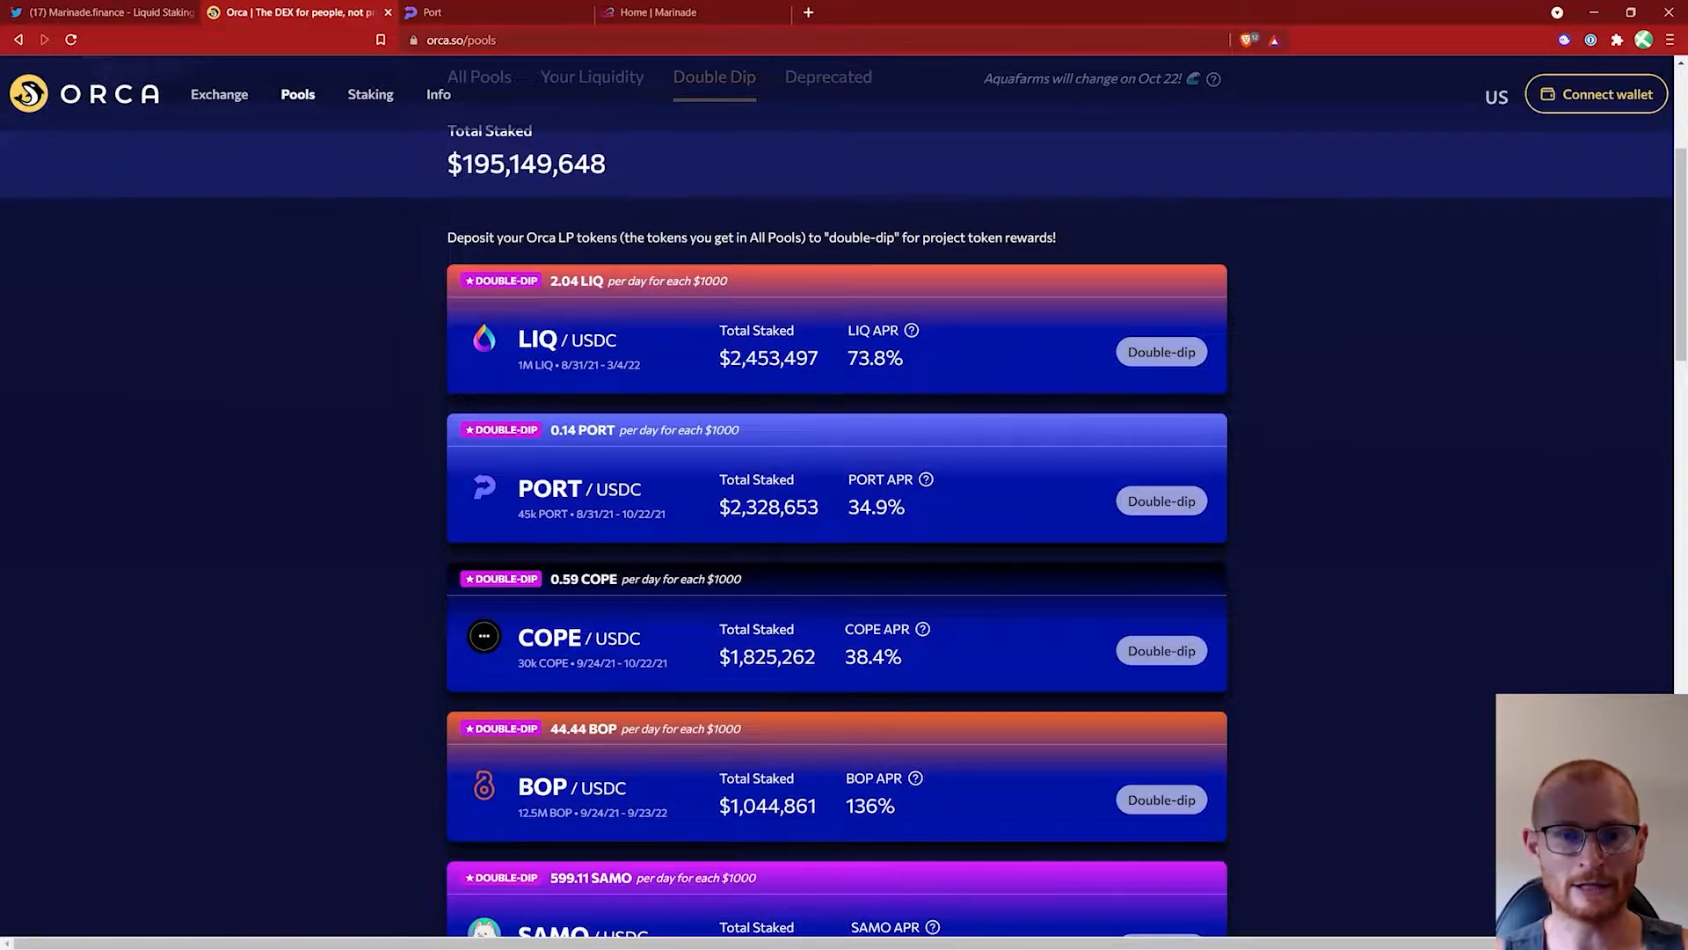
scroll(836, 492, down, 15)
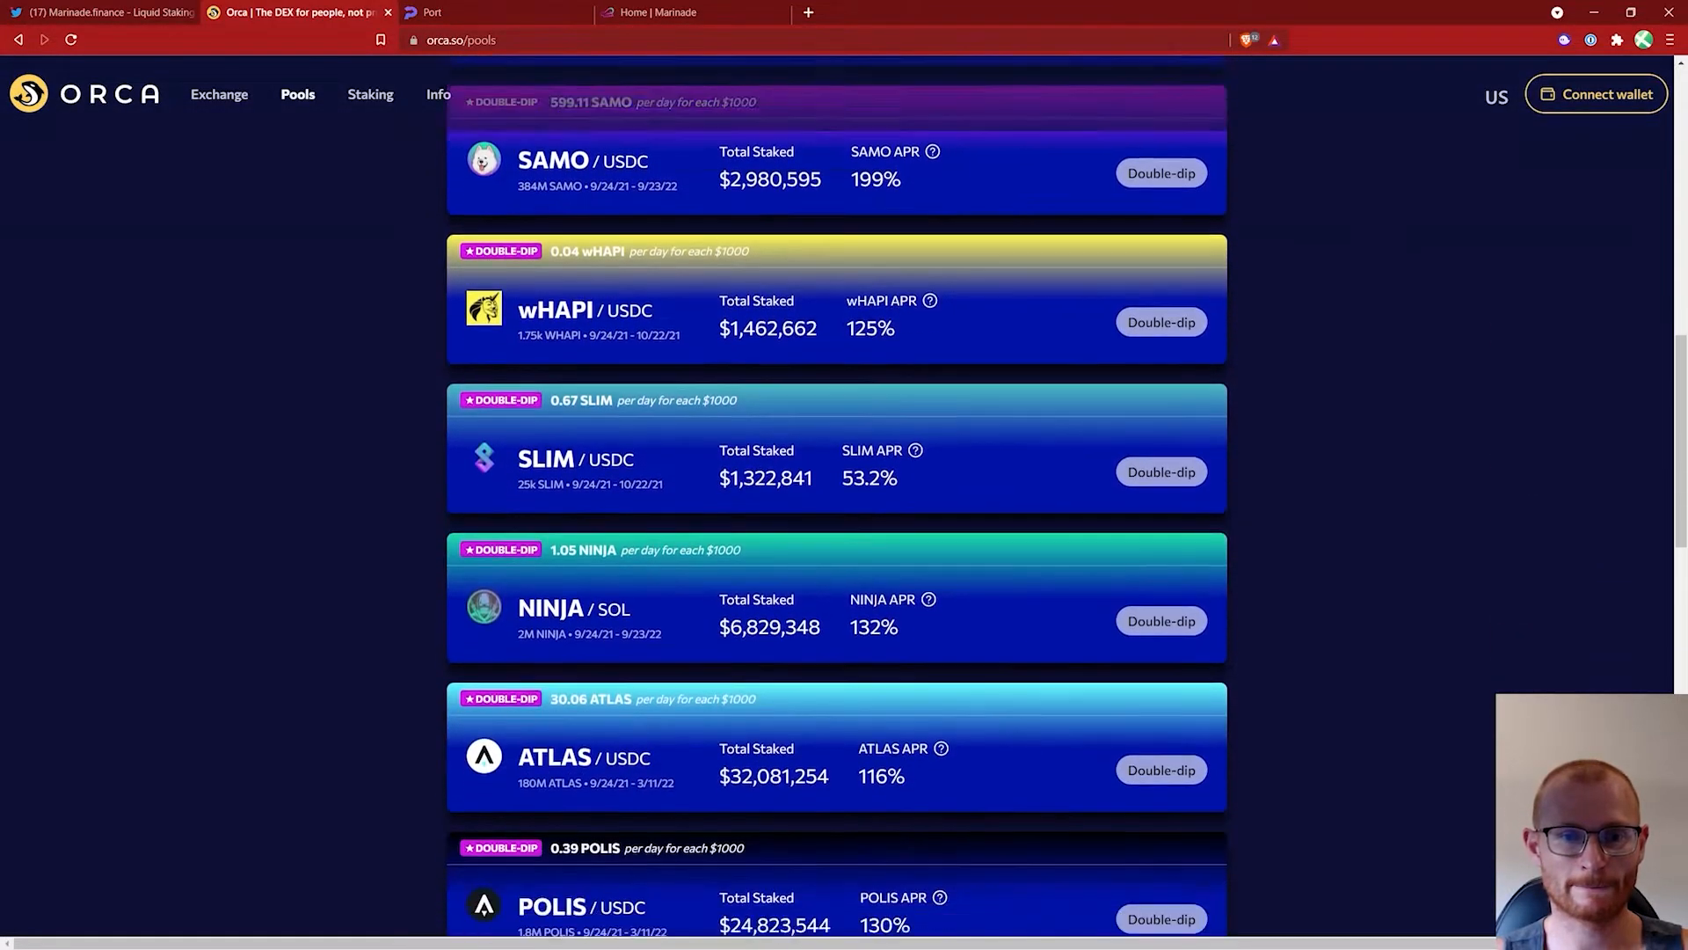
scroll(648, 546, down, 1)
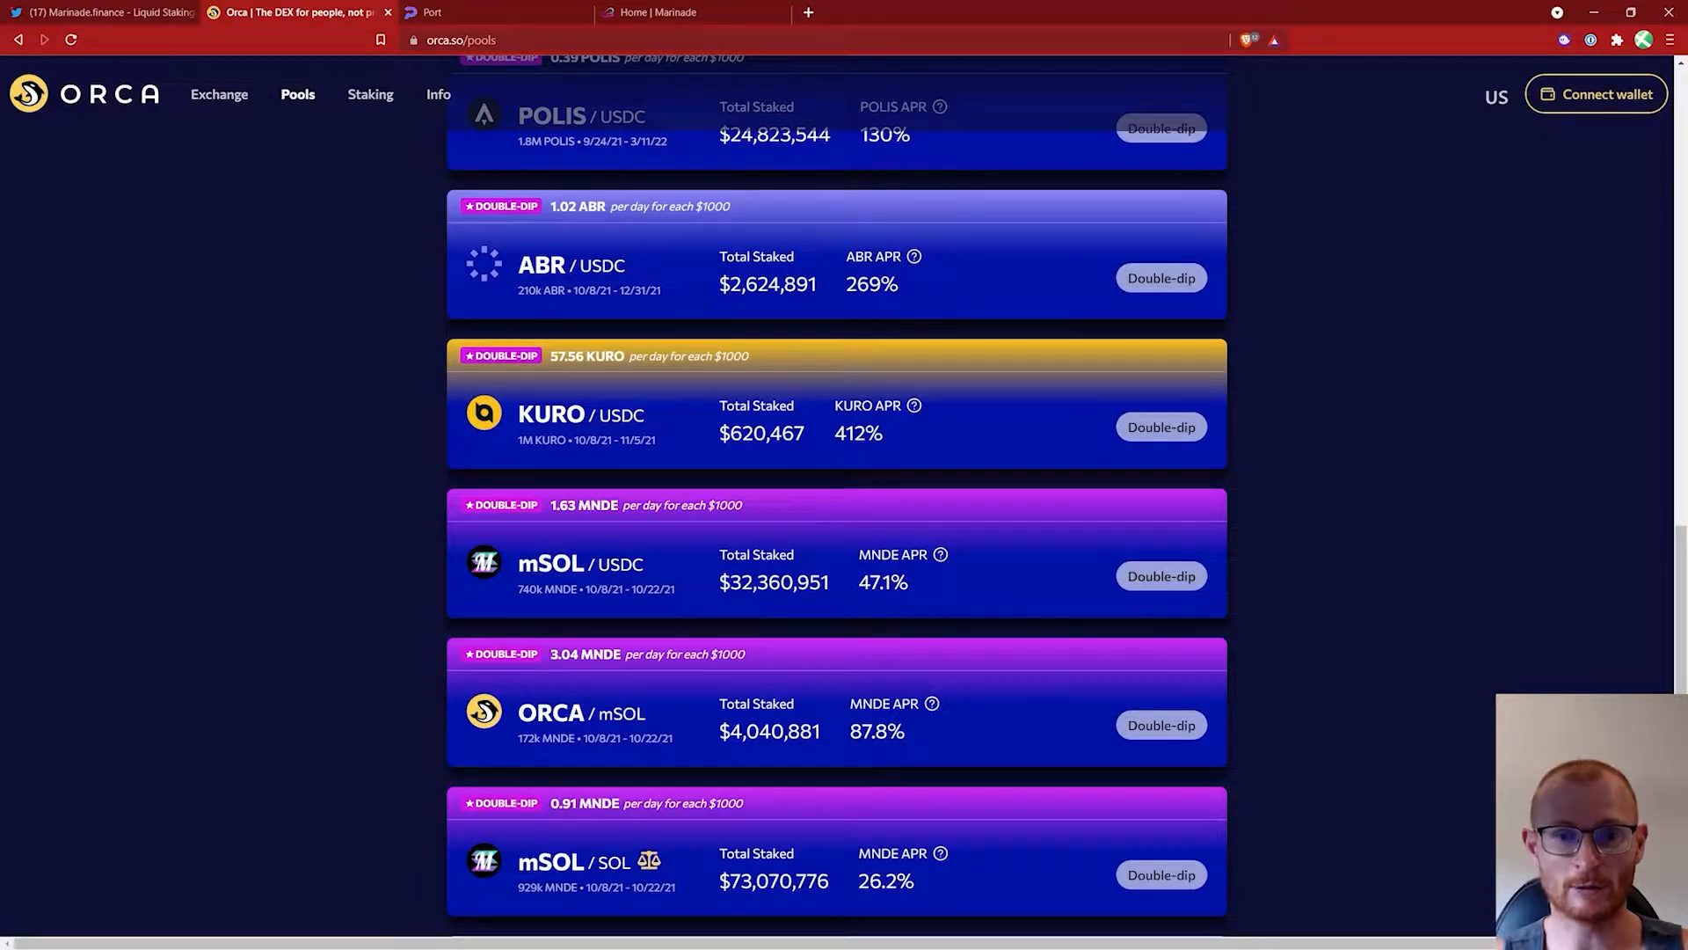
scroll(663, 419, down, 4)
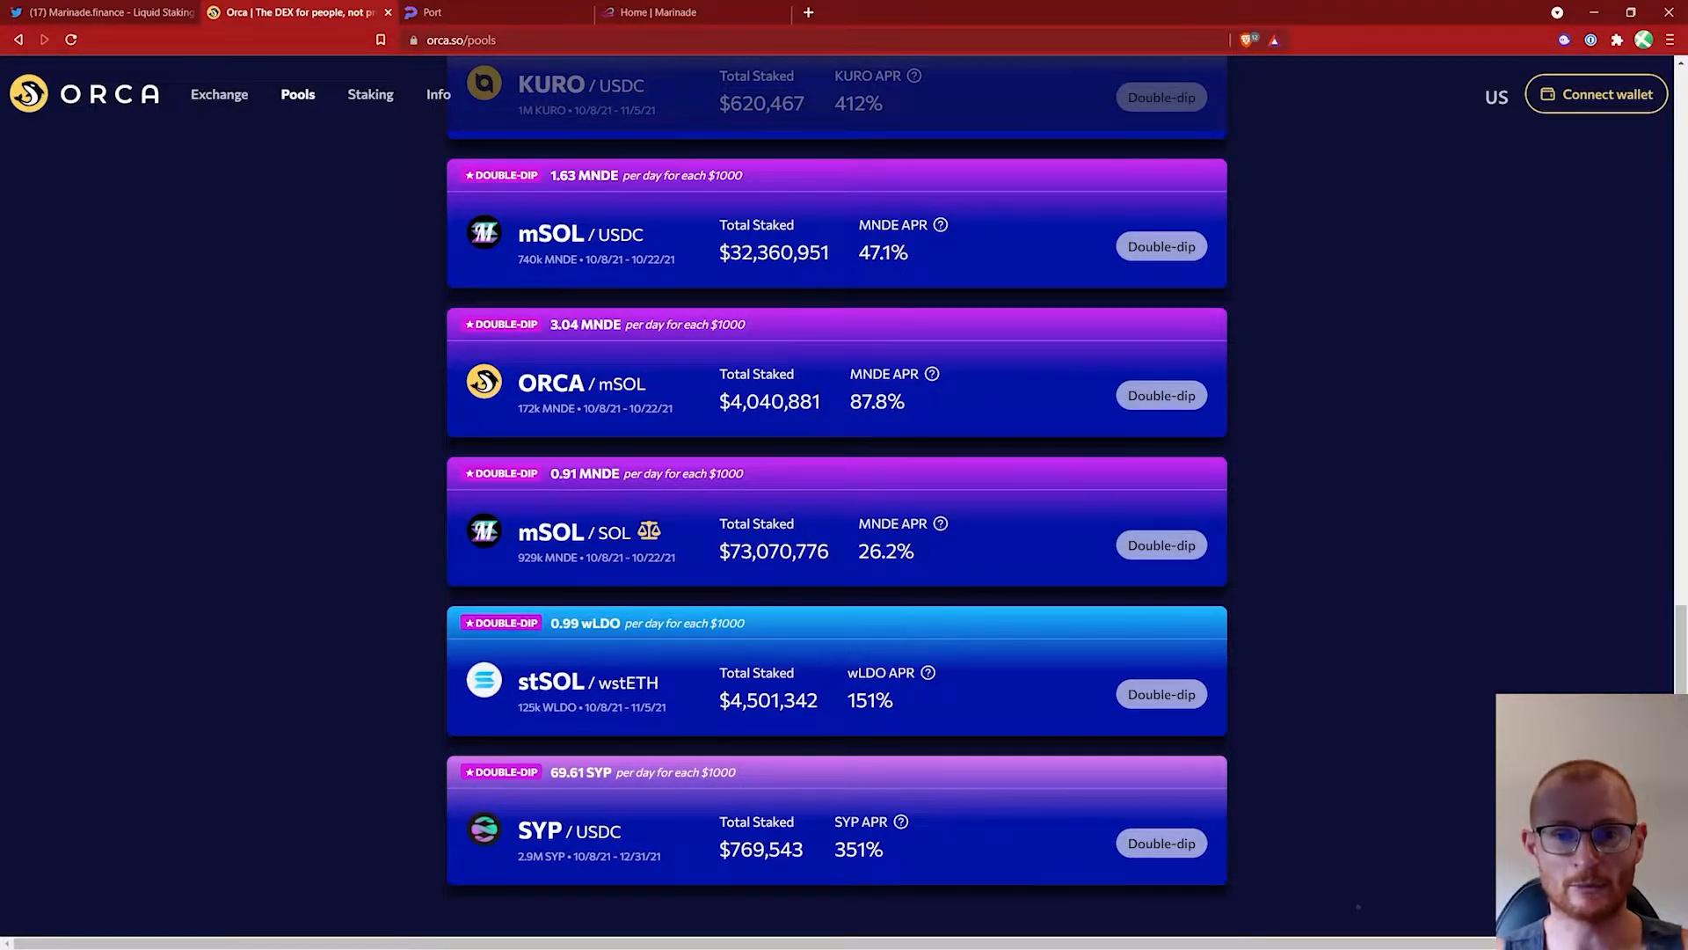
Step: Switch to Marinade, check the wallet's token balances, and connect the Phantom wallet to the staking app
click(640, 12)
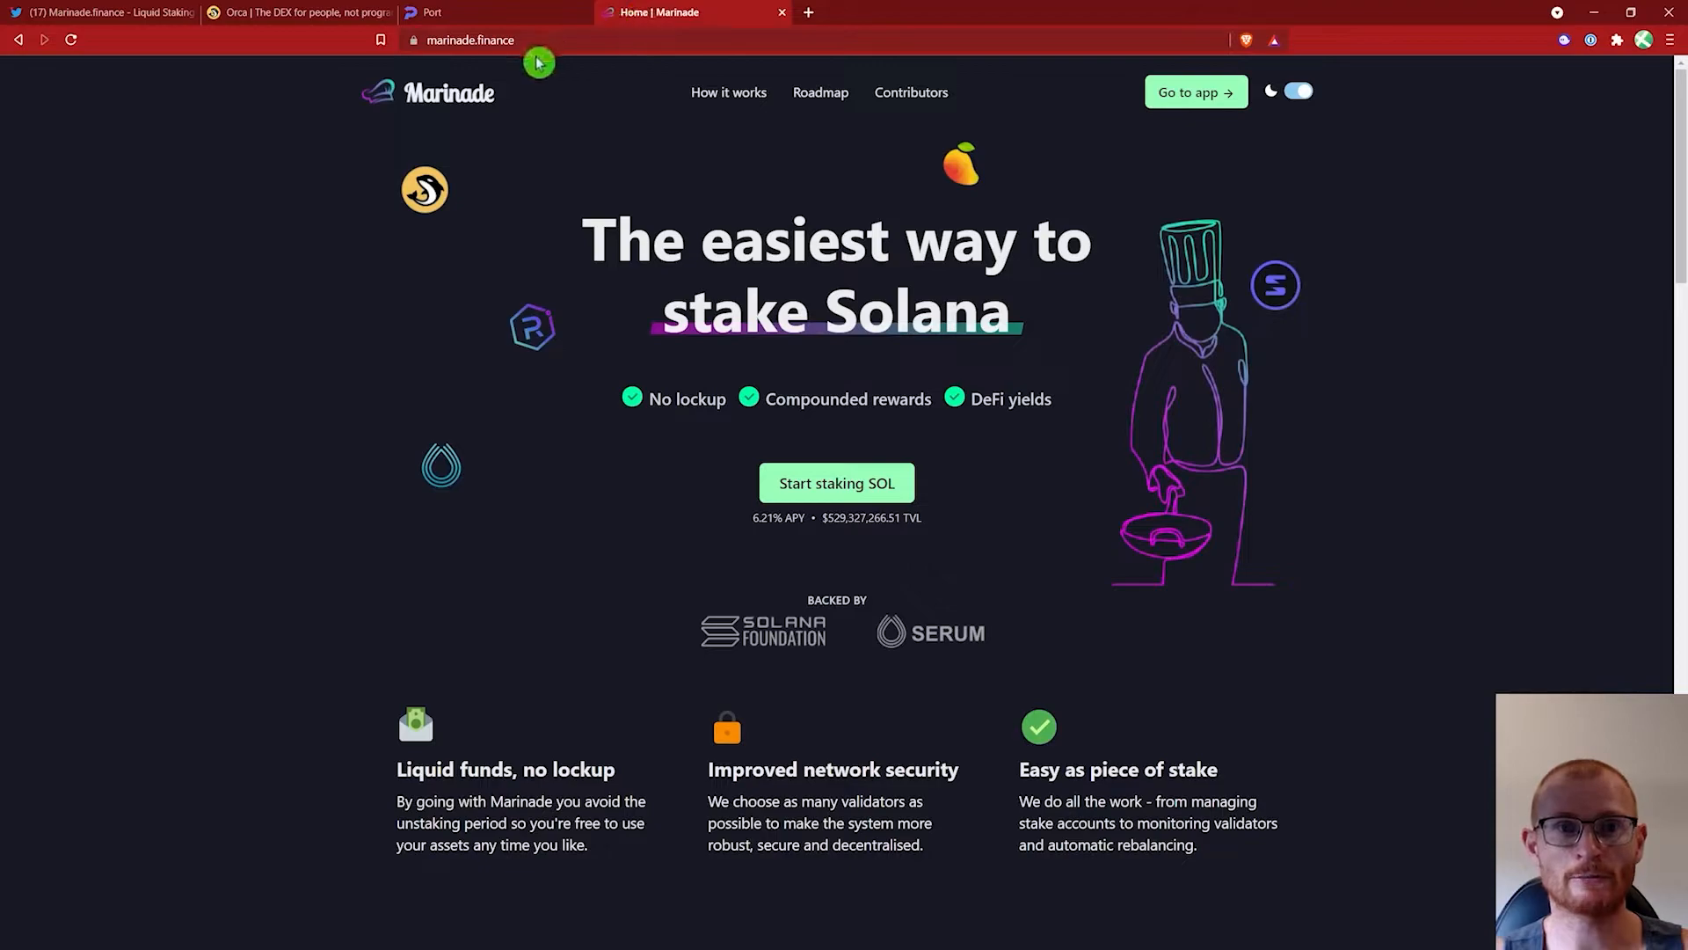
click(1565, 39)
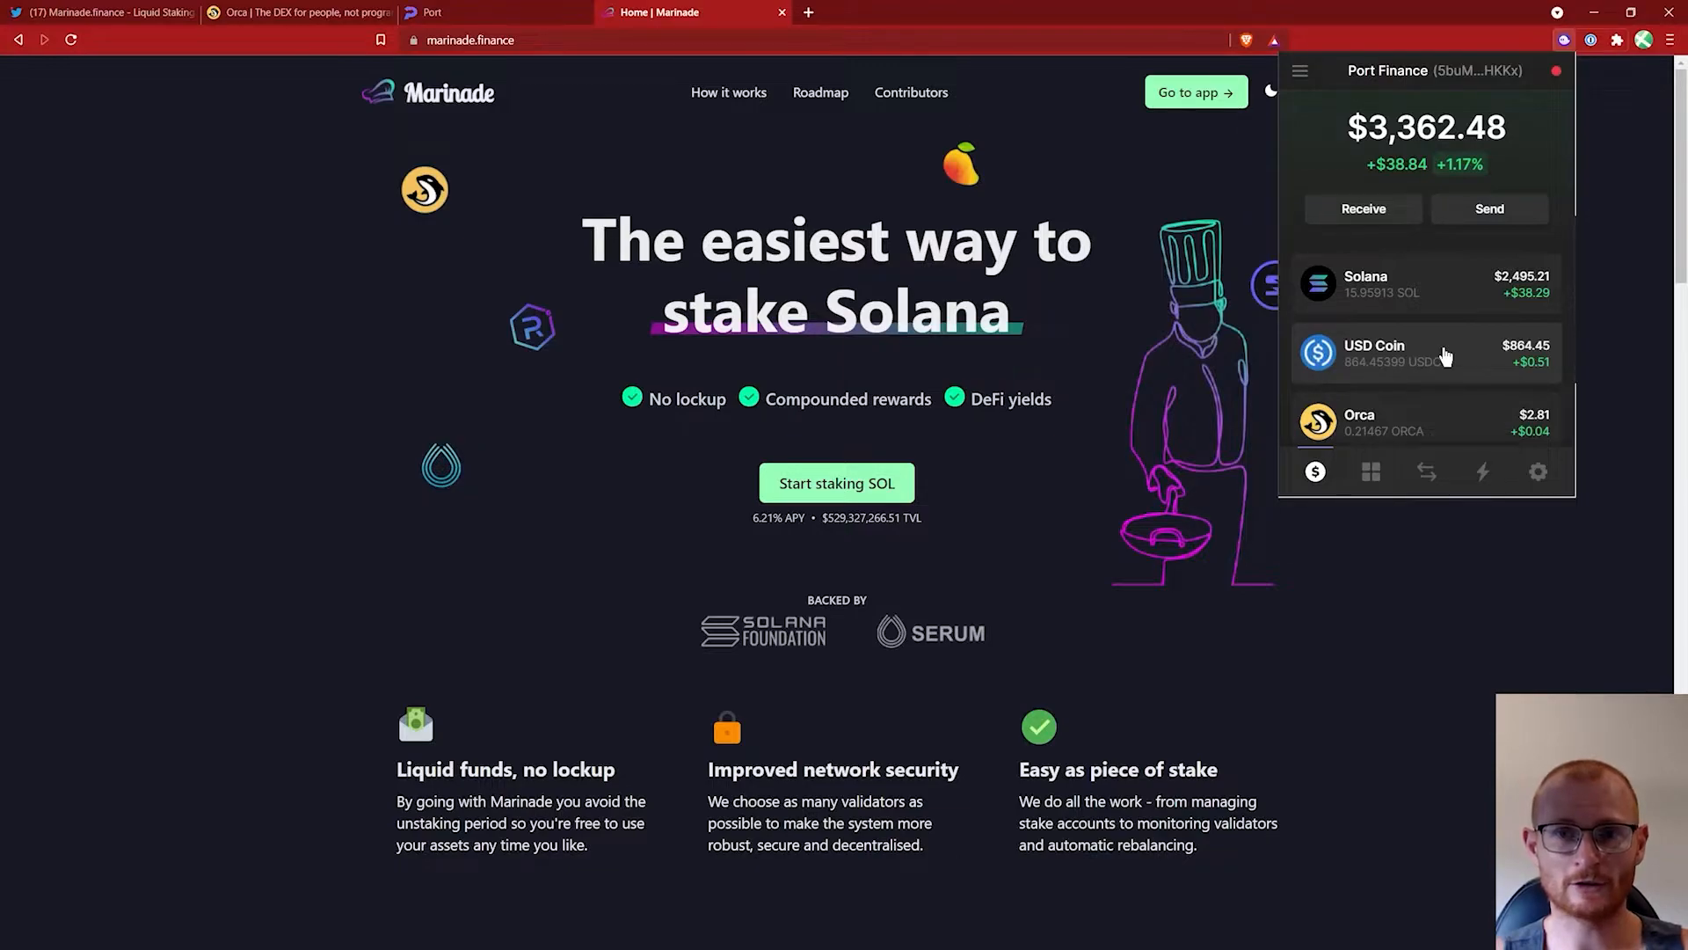
click(1107, 299)
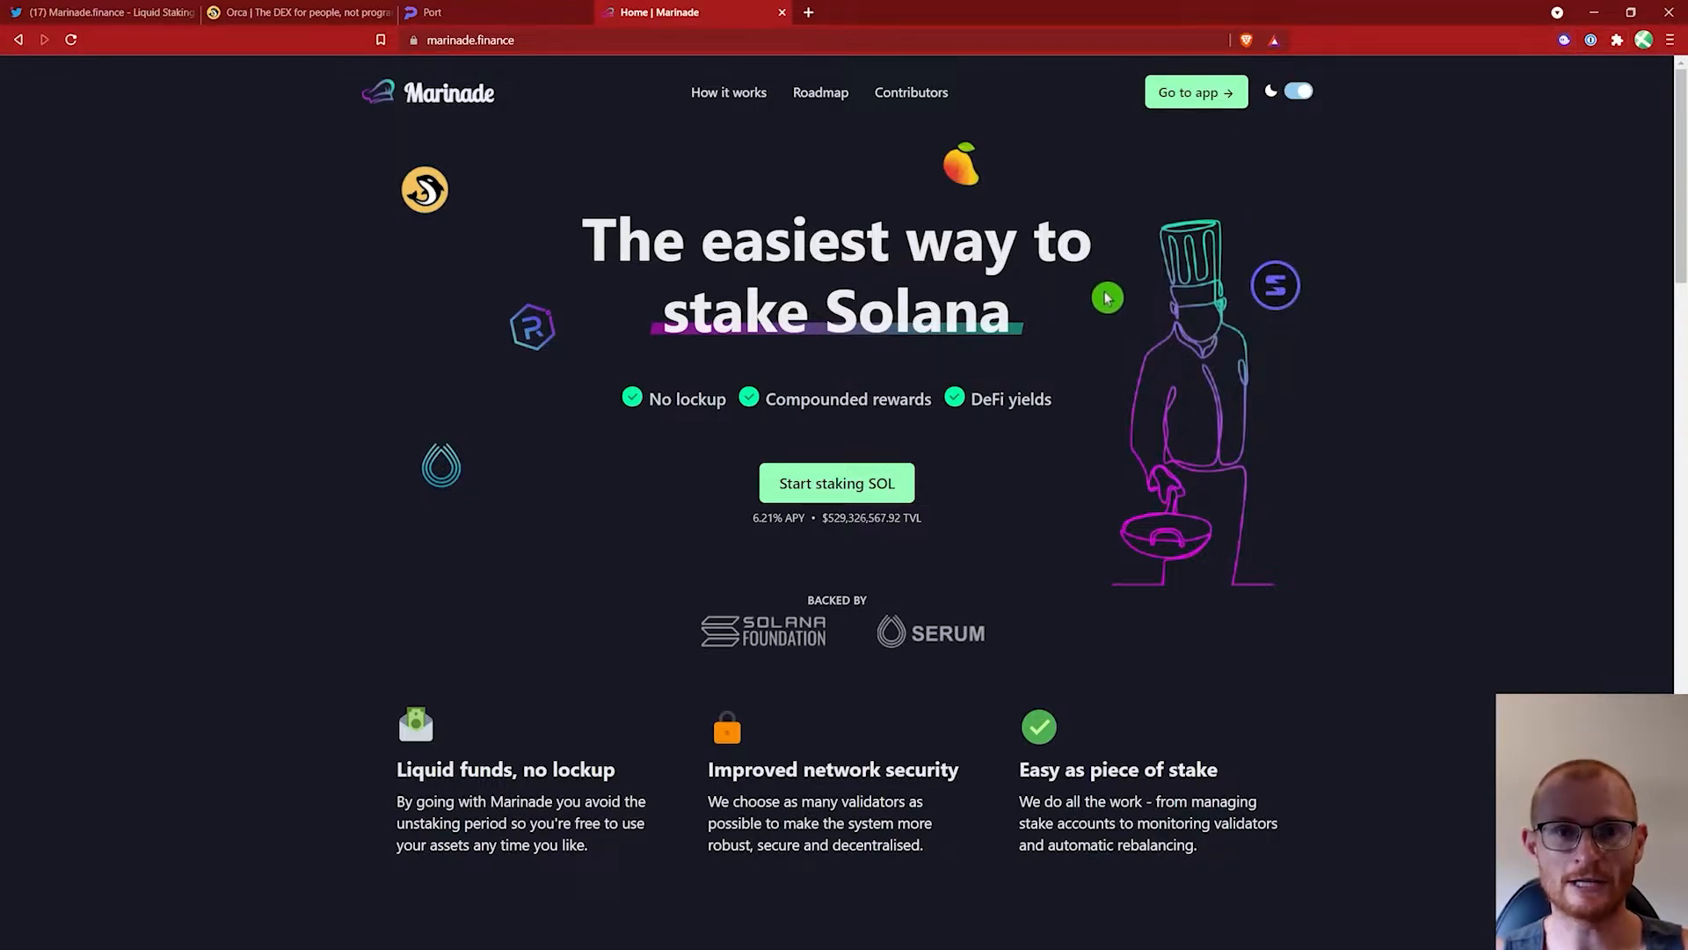
click(1211, 99)
click(1199, 89)
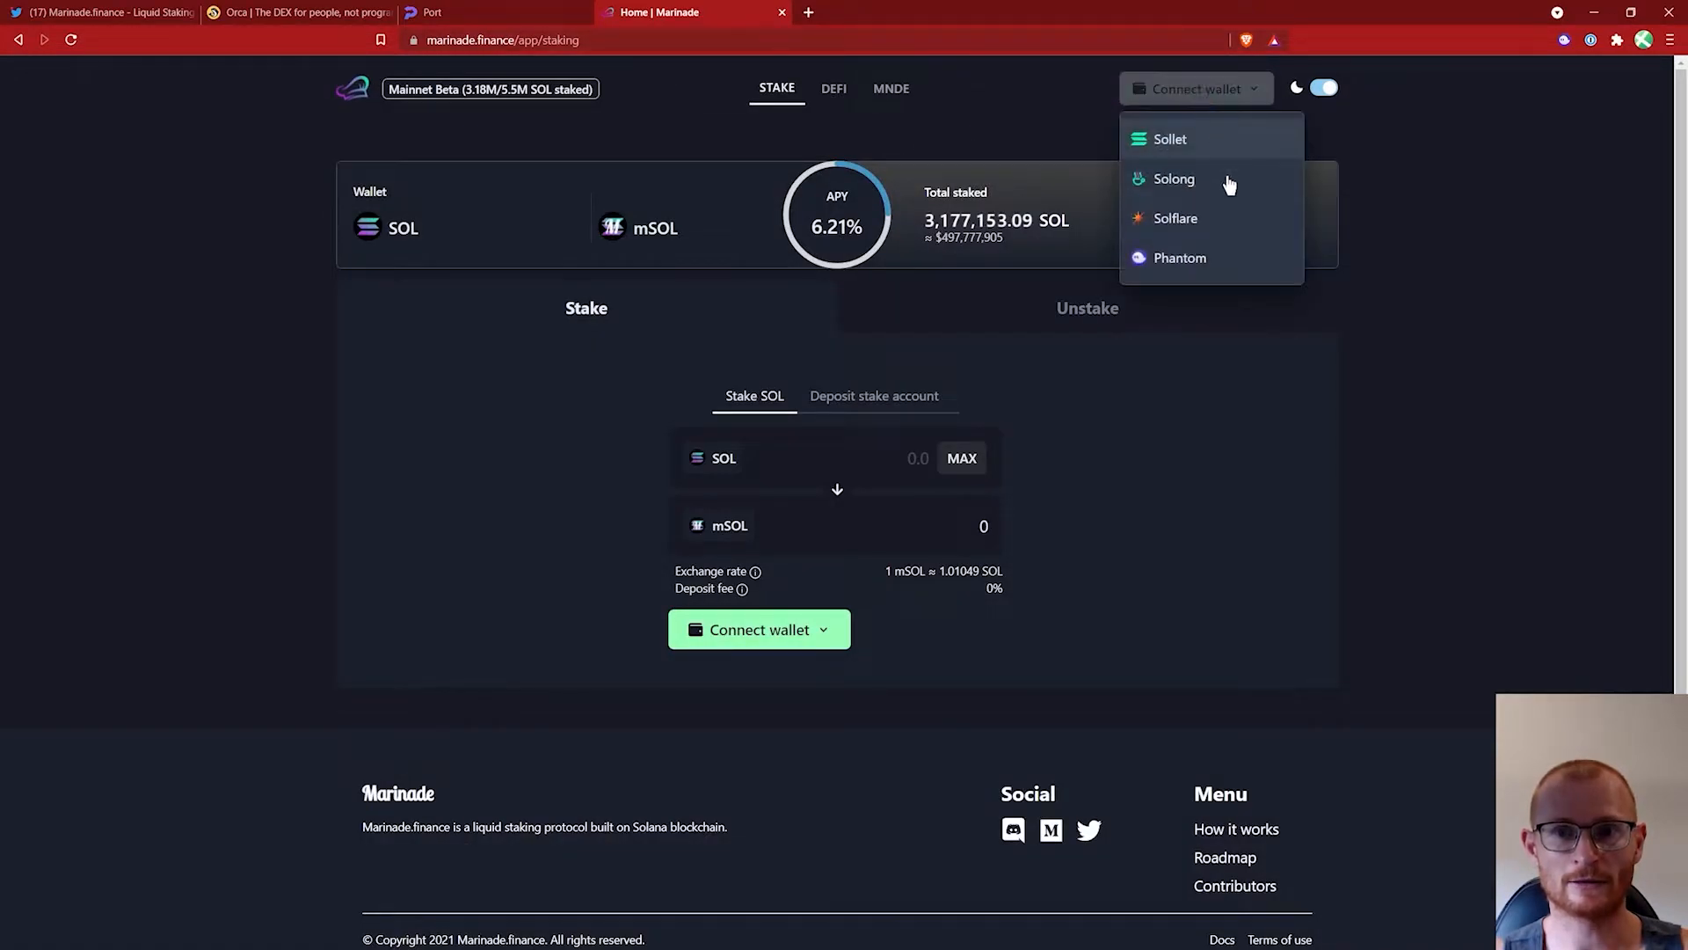
click(1187, 261)
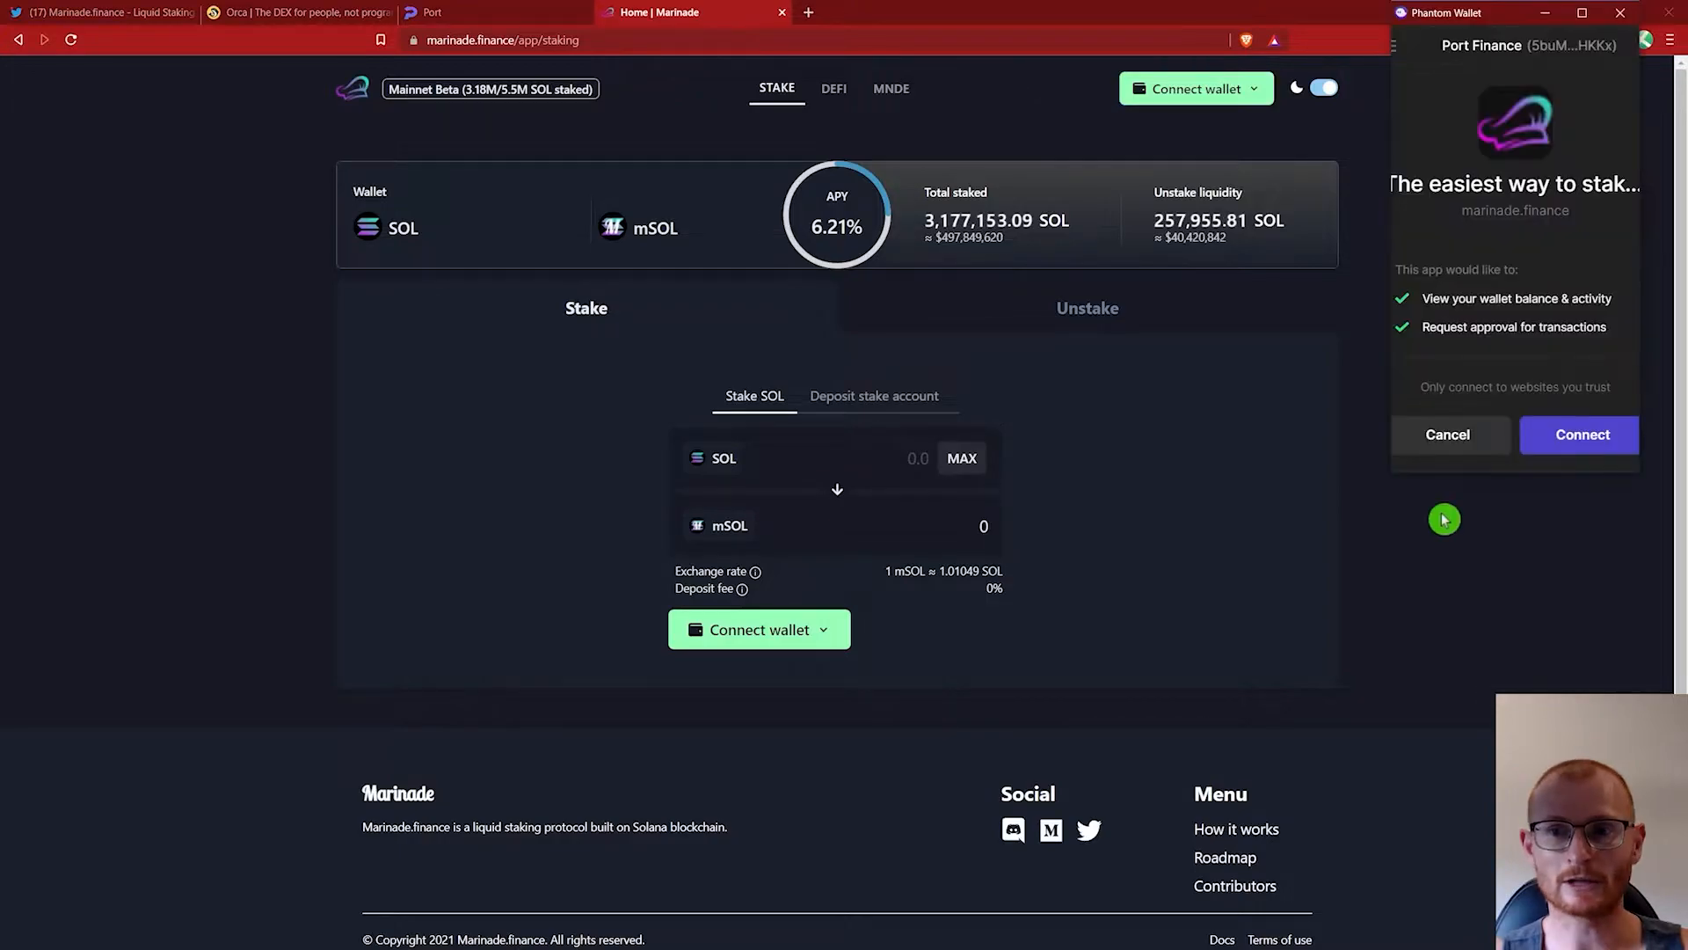
click(1558, 450)
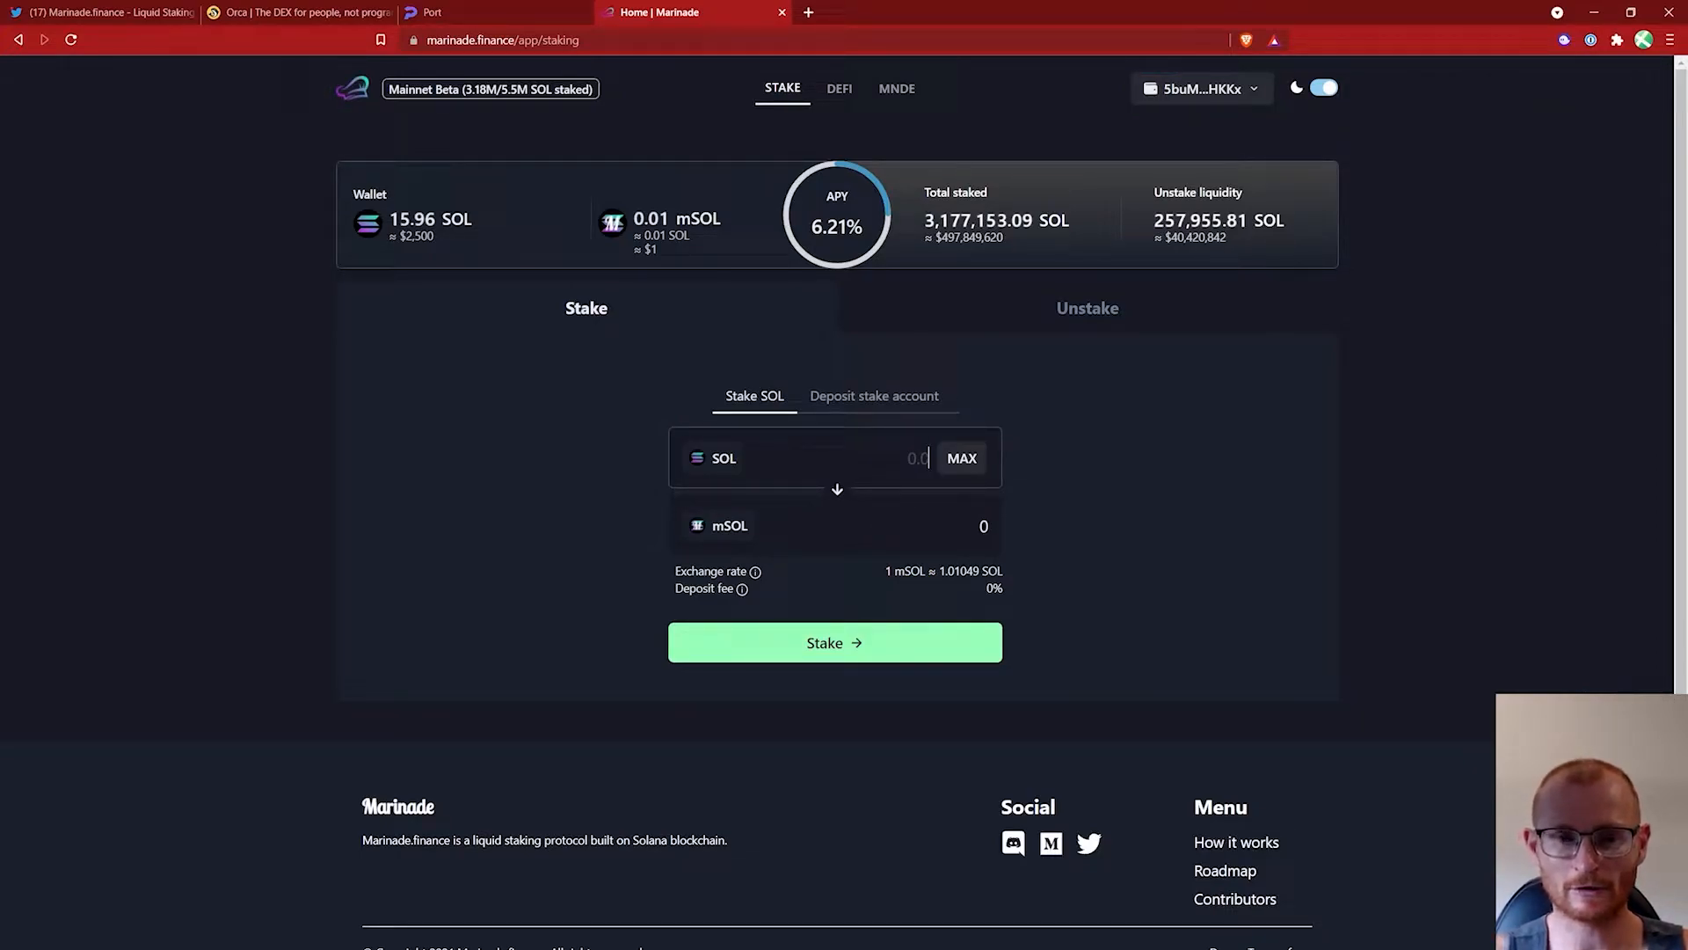
Step: Stake 10 SOL for mSOL on Marinade
text(10)
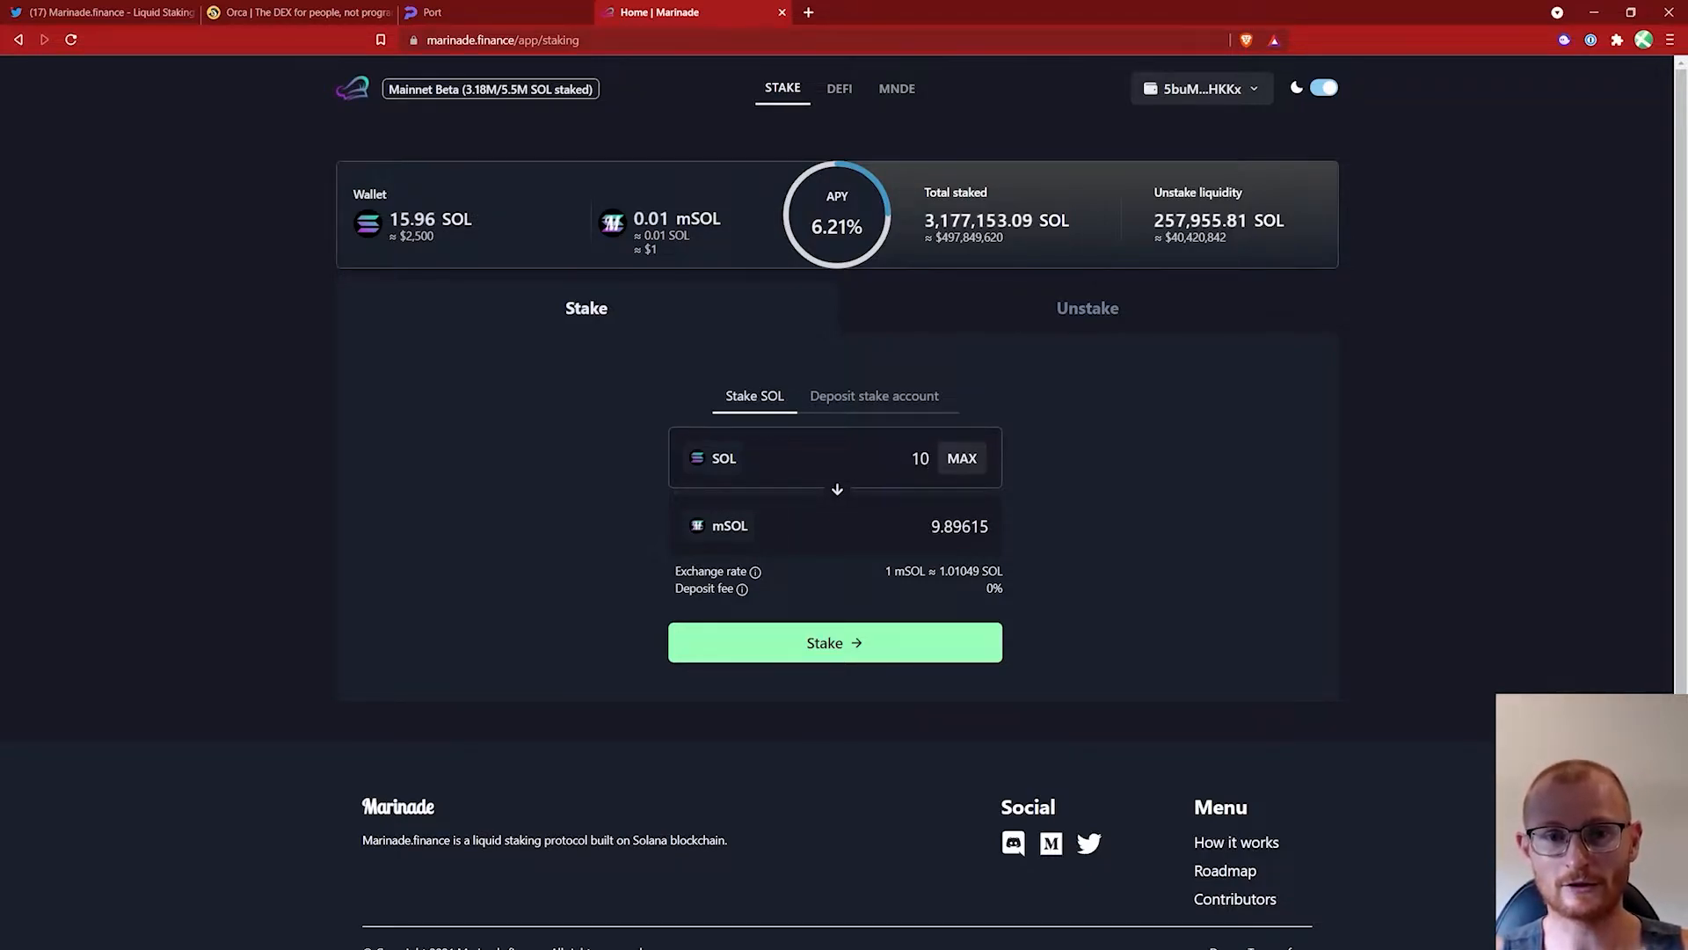
click(855, 647)
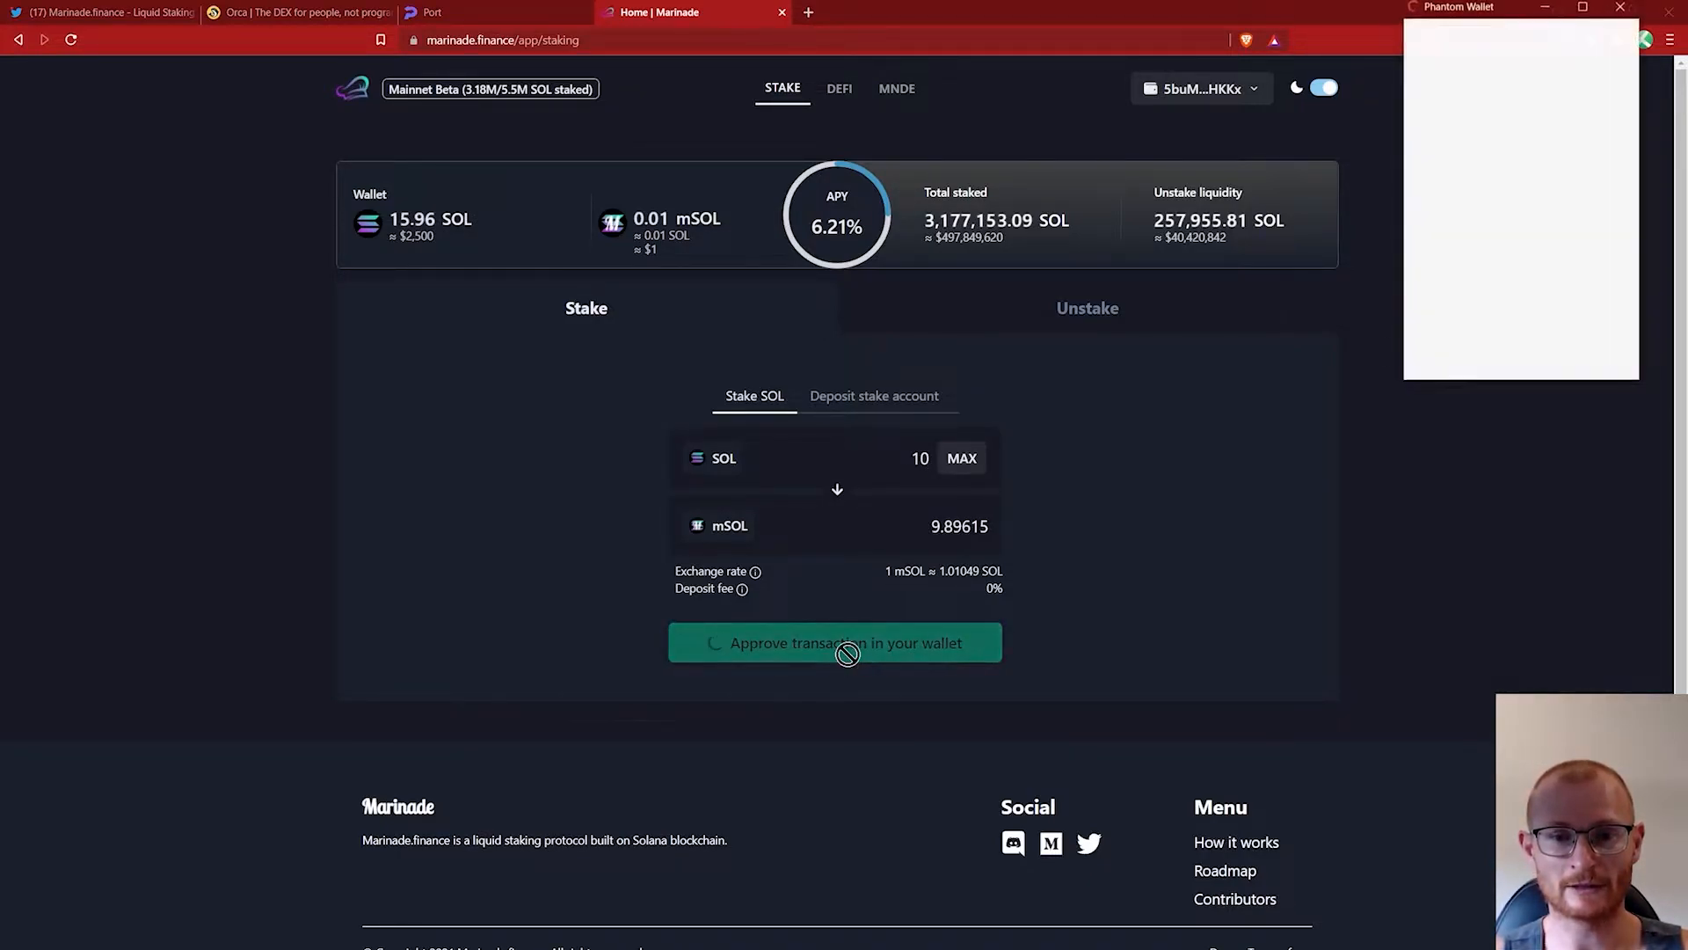
Step: Return to Orca's full pool list and check the SOL, USDC and mSOL balances in the Phantom wallet
click(330, 27)
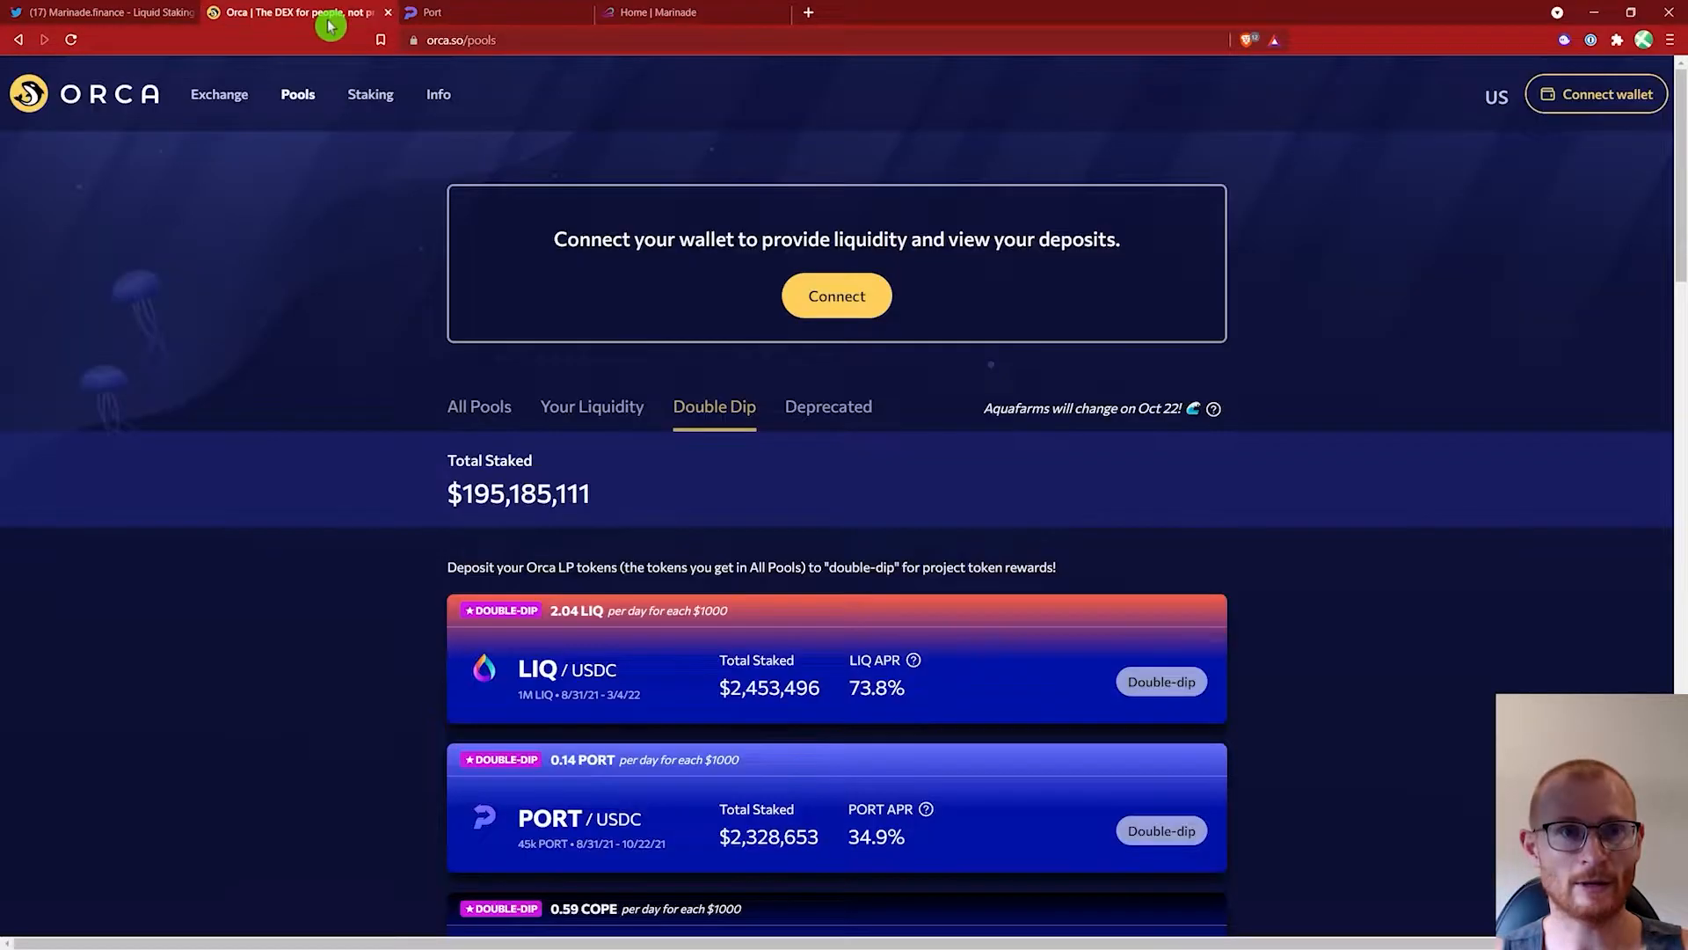
click(507, 416)
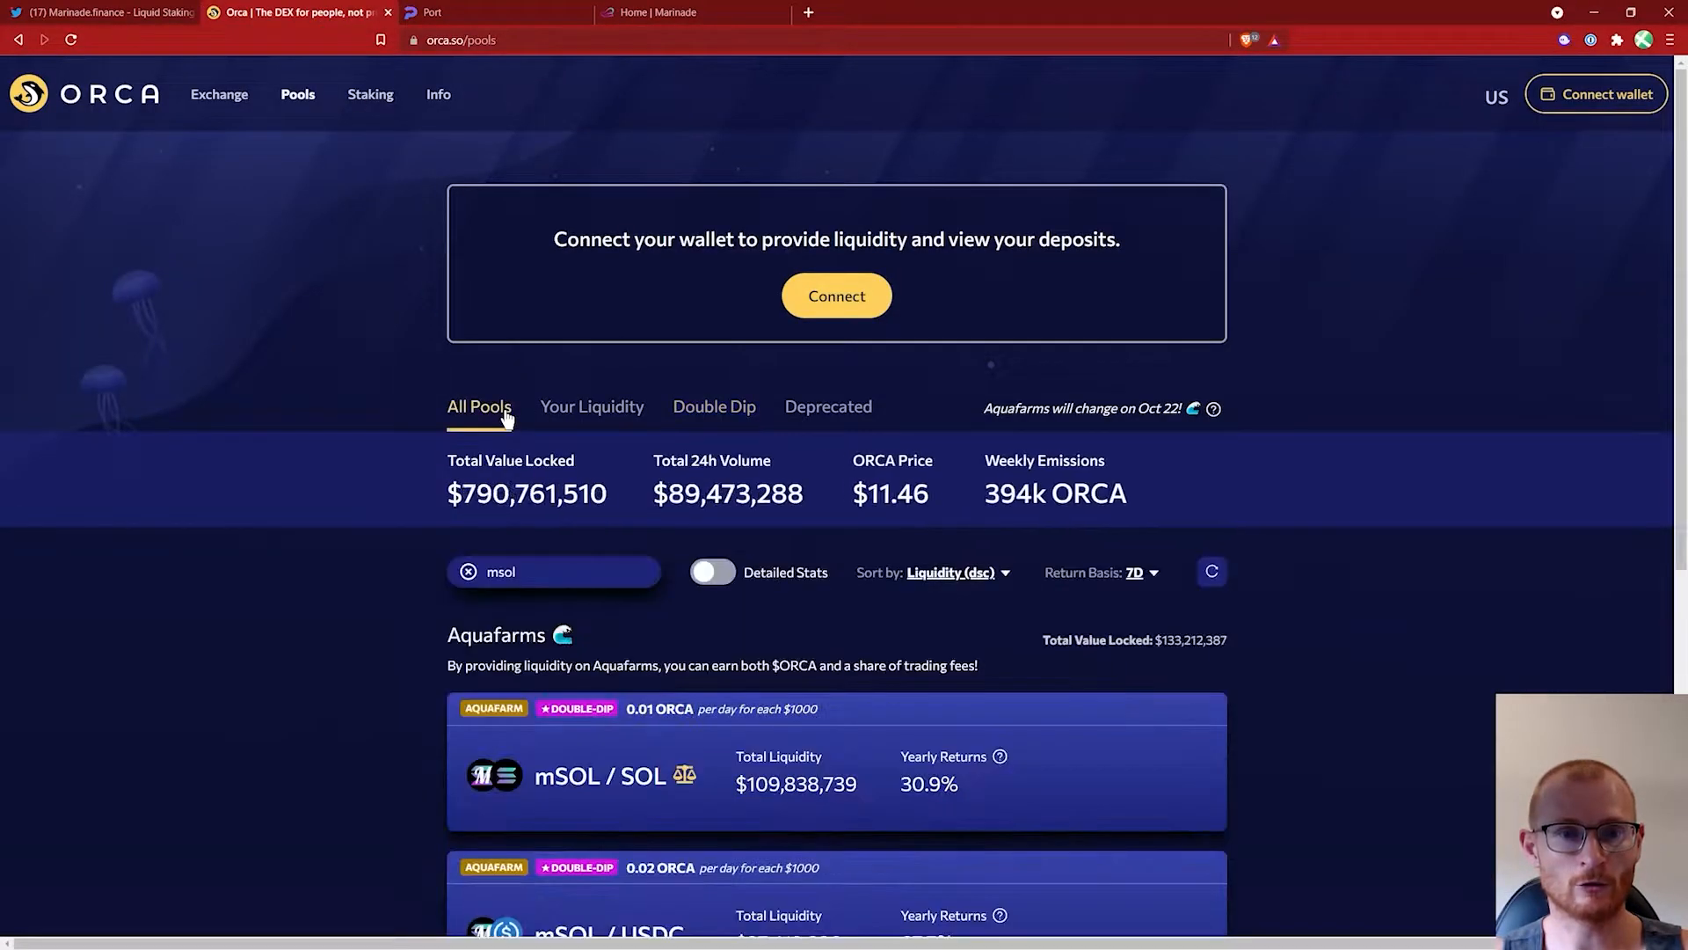
click(1565, 40)
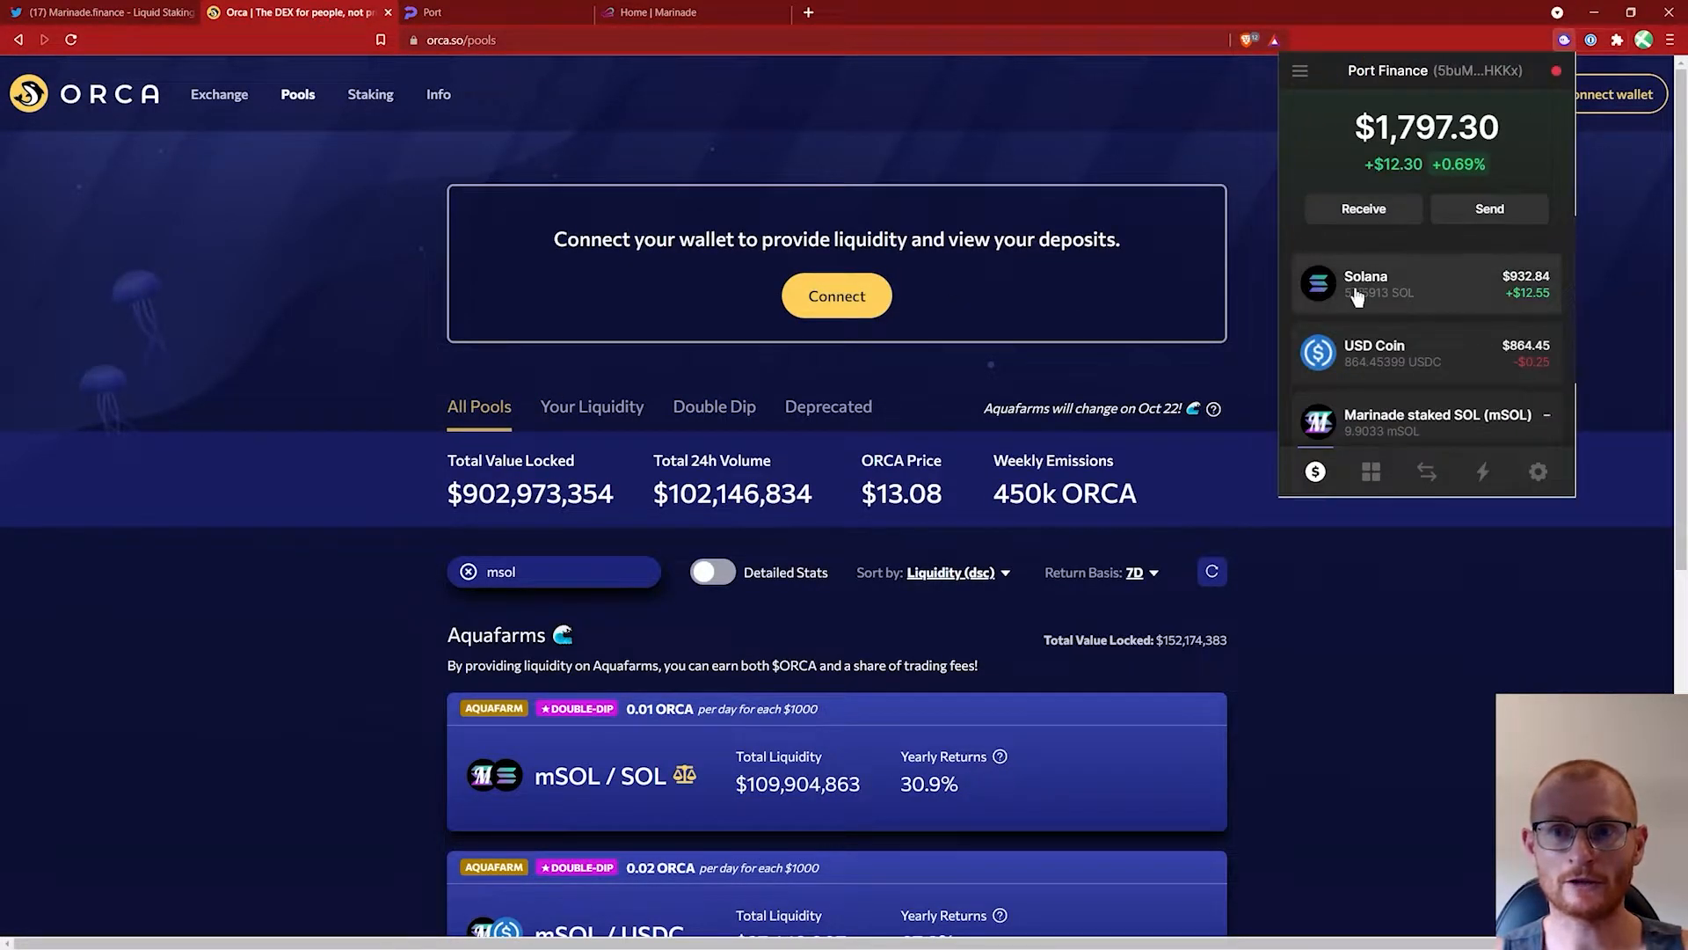
scroll(1399, 370, down, 1)
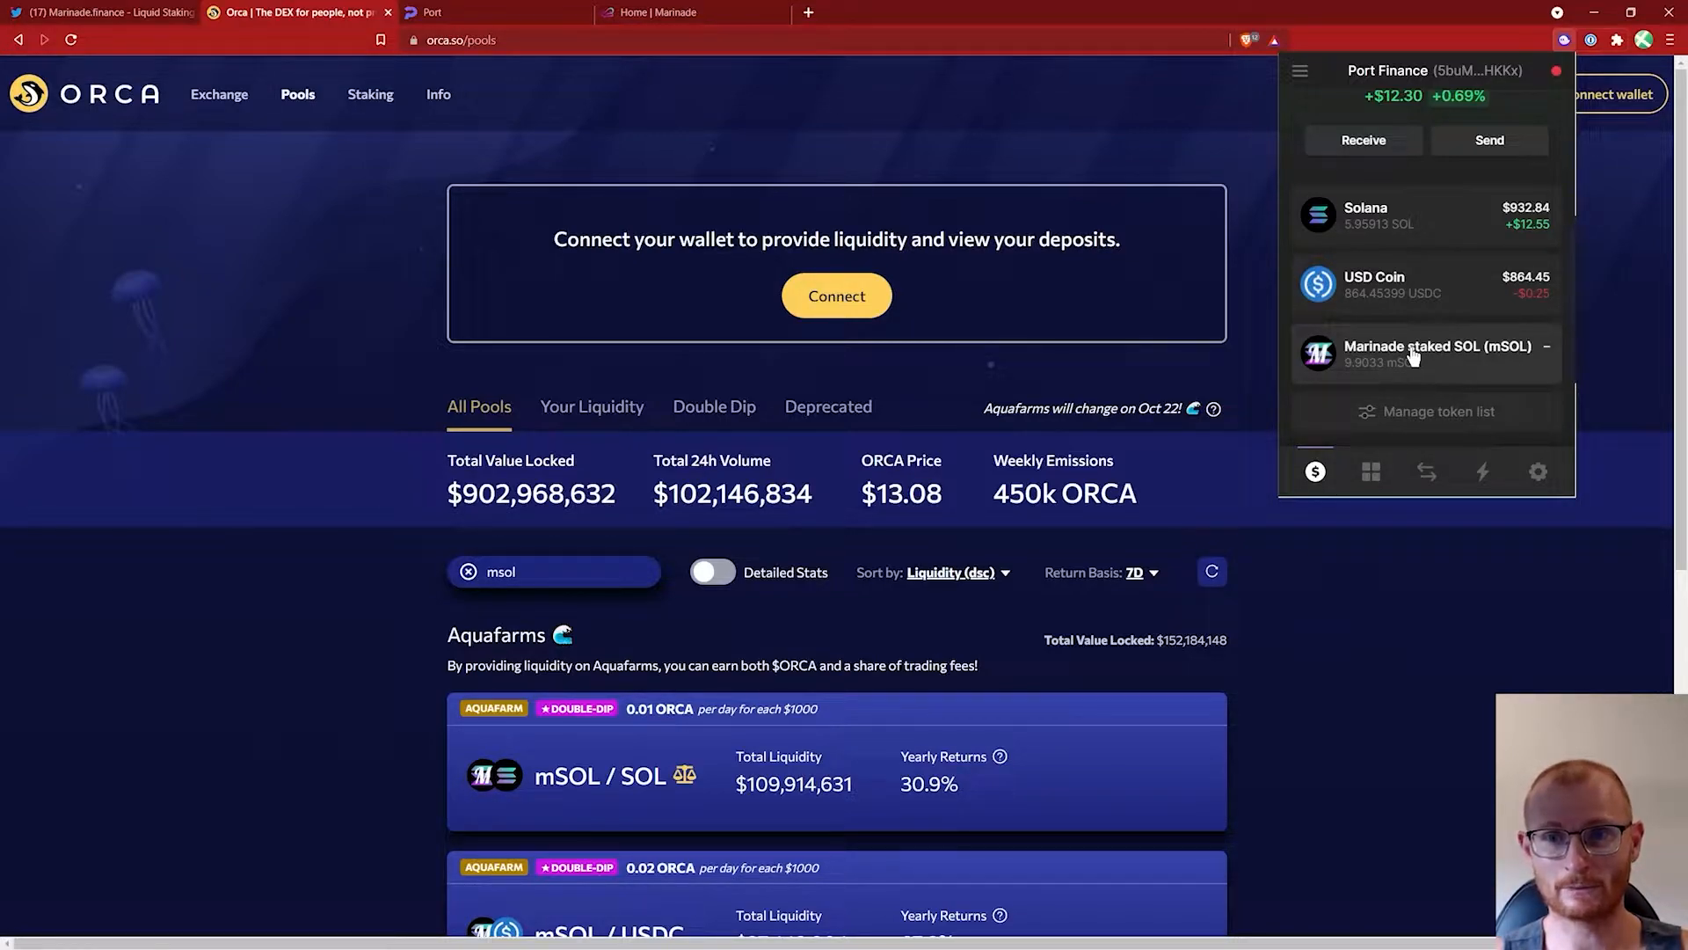
Step: Try to set up a swap of 1 SOL to USDC in the Phantom wallet
click(1426, 473)
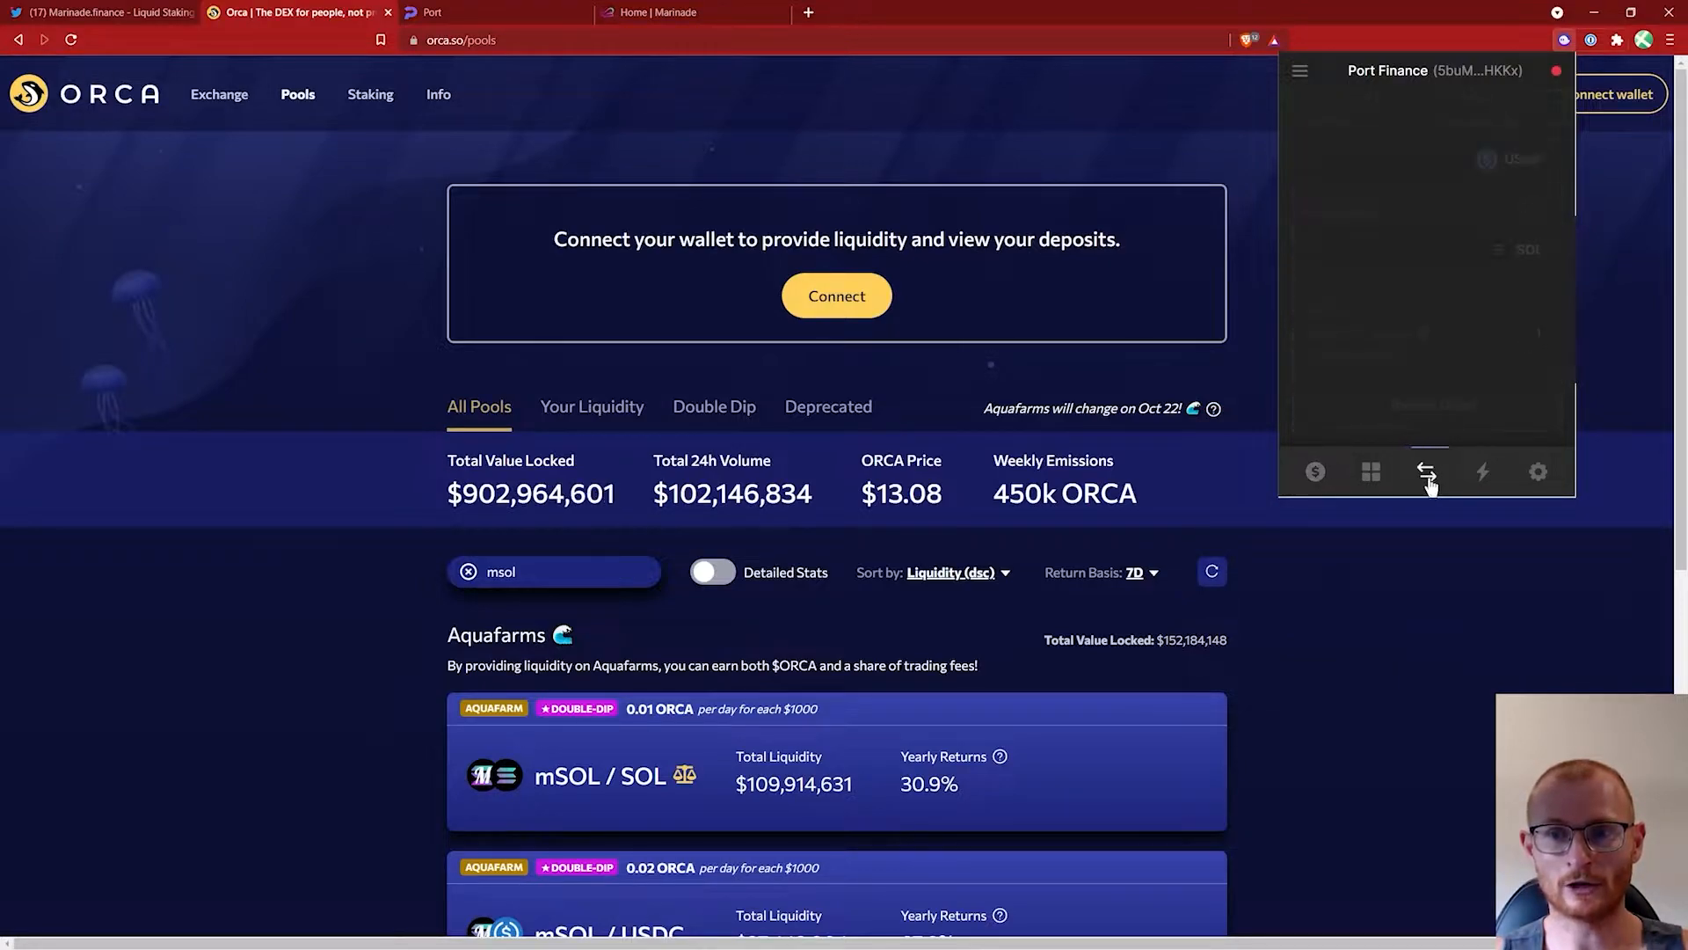
click(1518, 204)
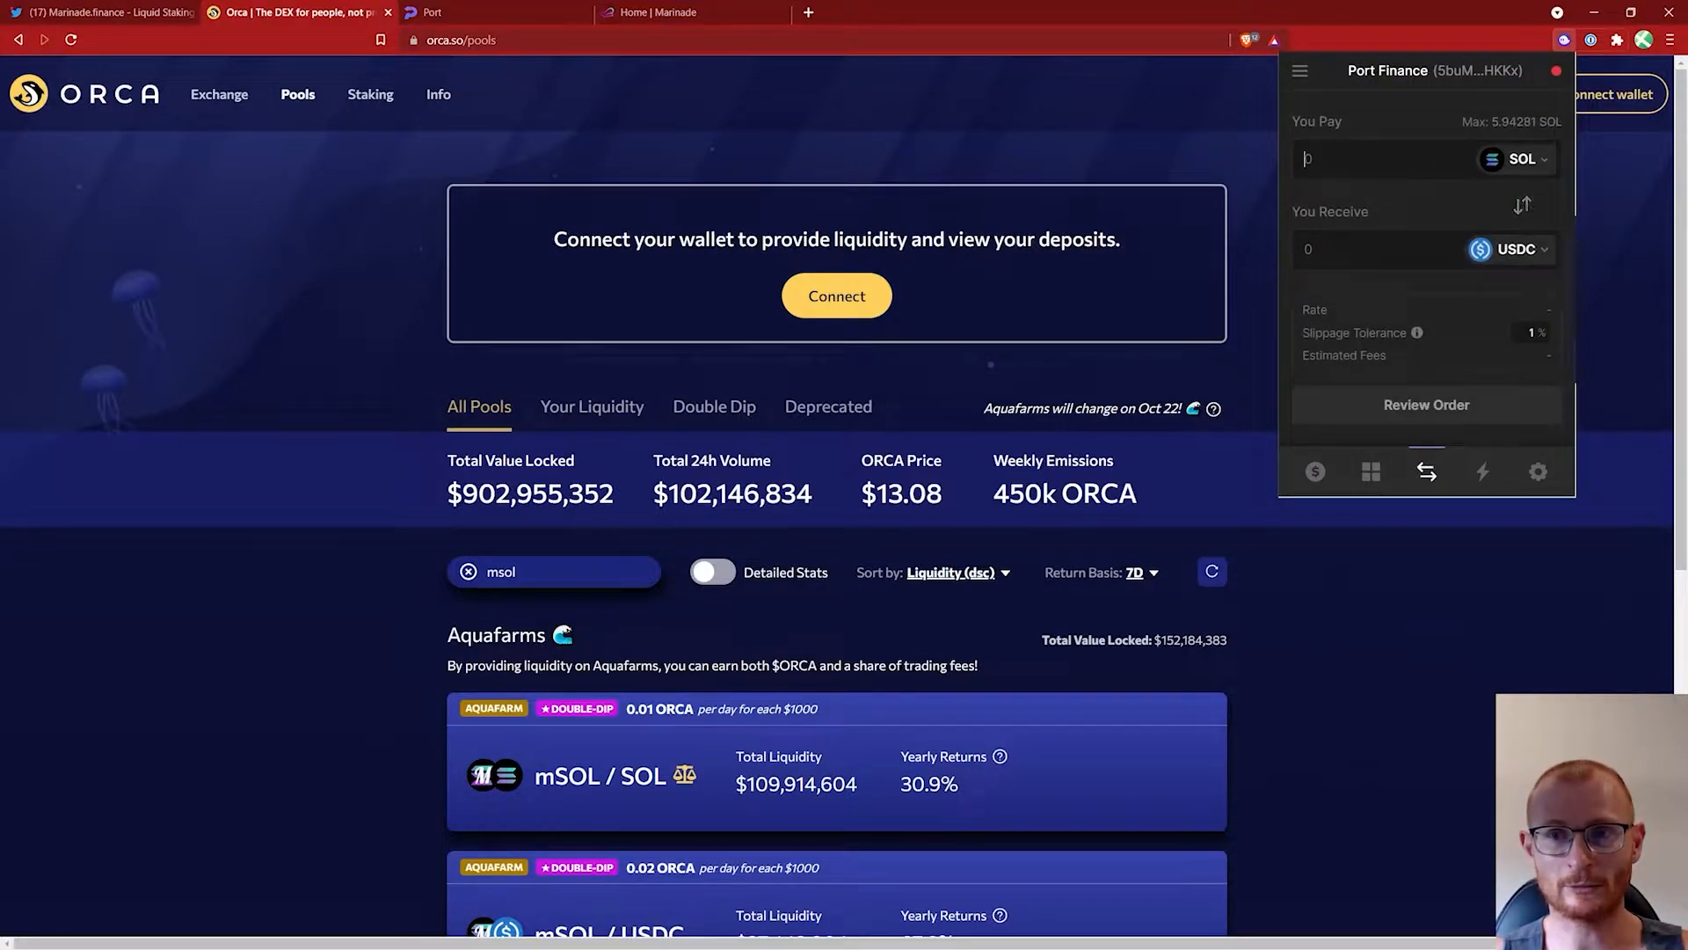
text(1)
click(1433, 407)
Step: Switch to Port and examine the supply balances and the Solana deposit form
key(ctrl+Tab)
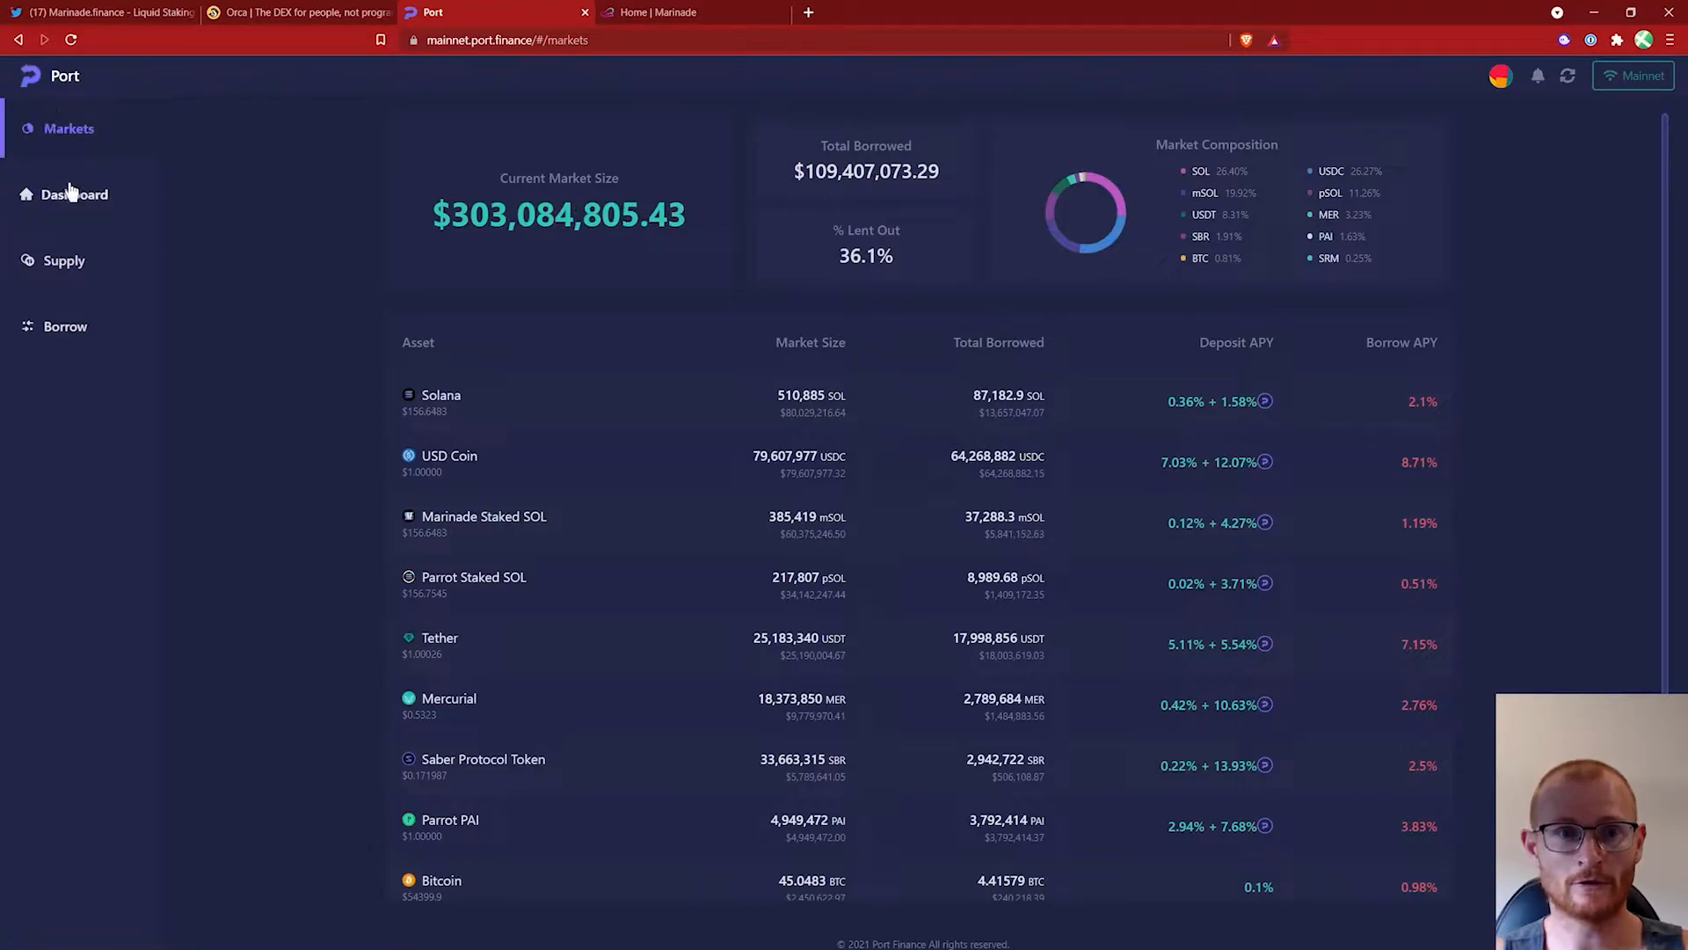
click(66, 264)
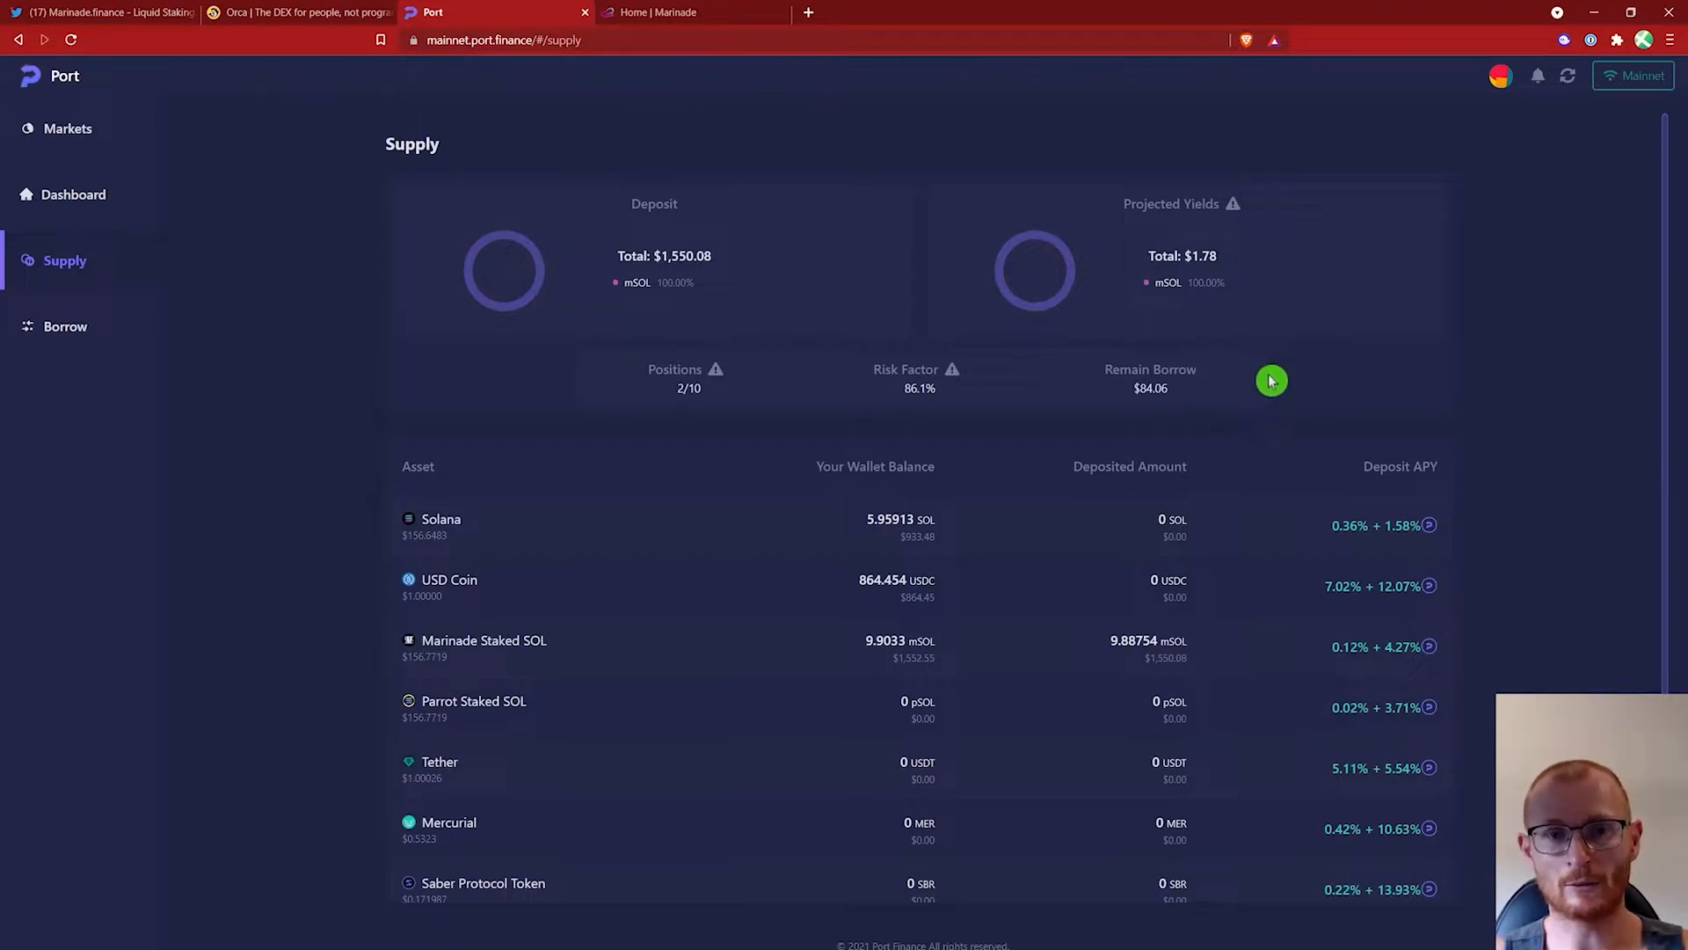
scroll(411, 202, down, 2)
click(776, 338)
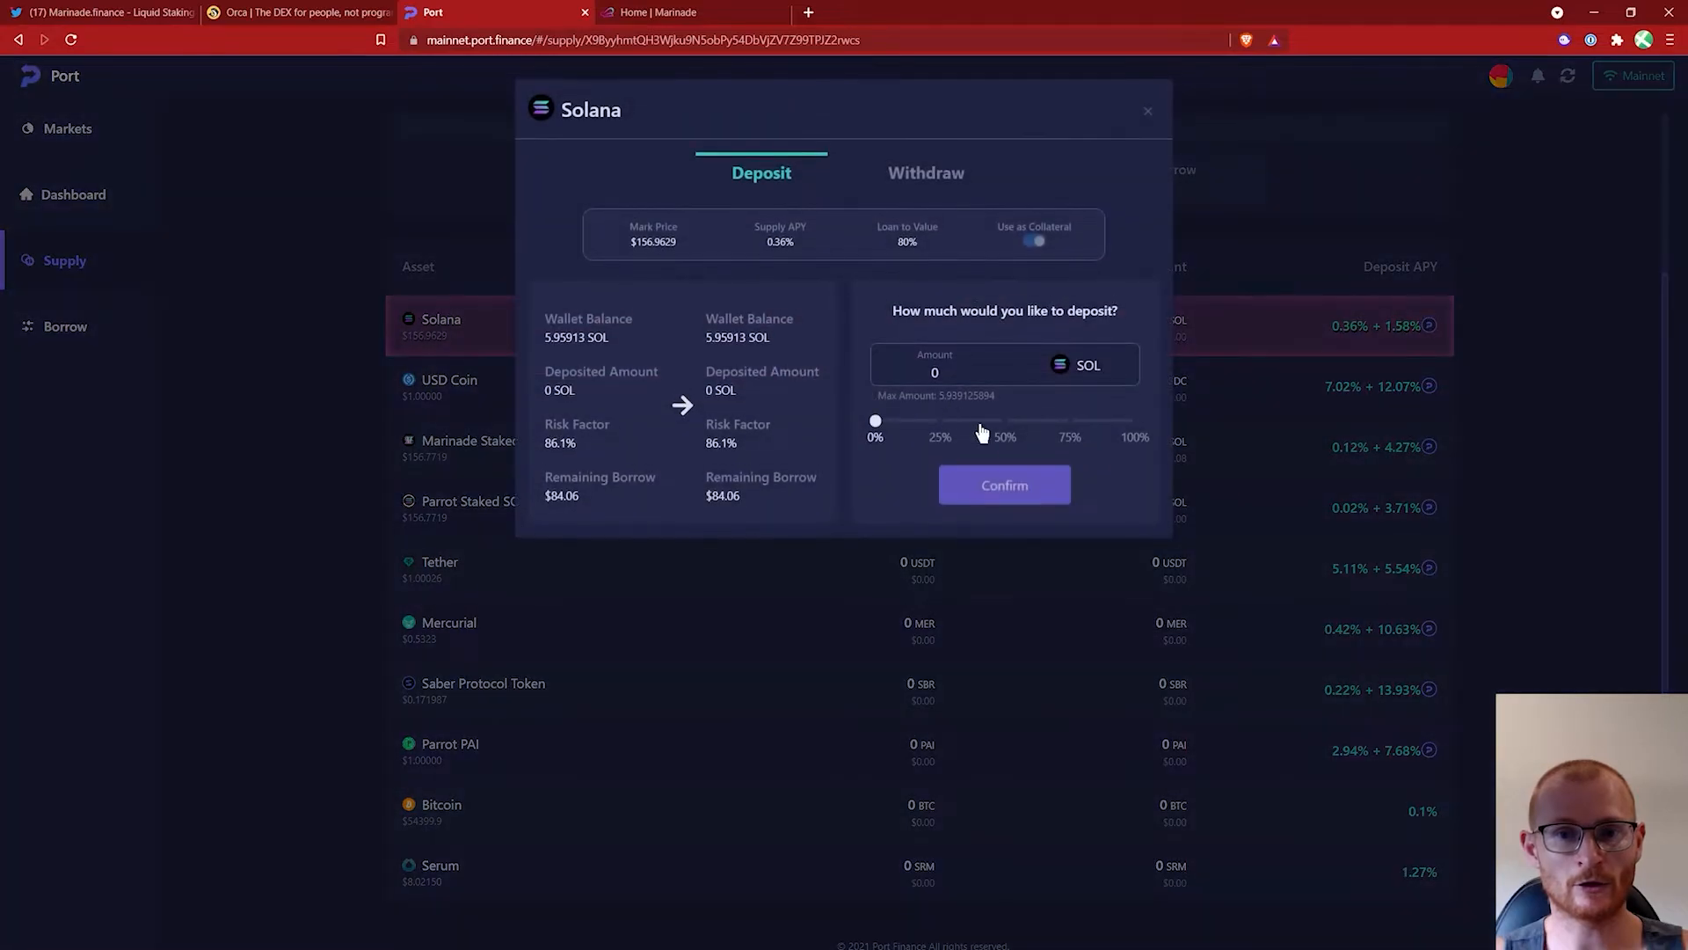
click(1006, 433)
click(1033, 550)
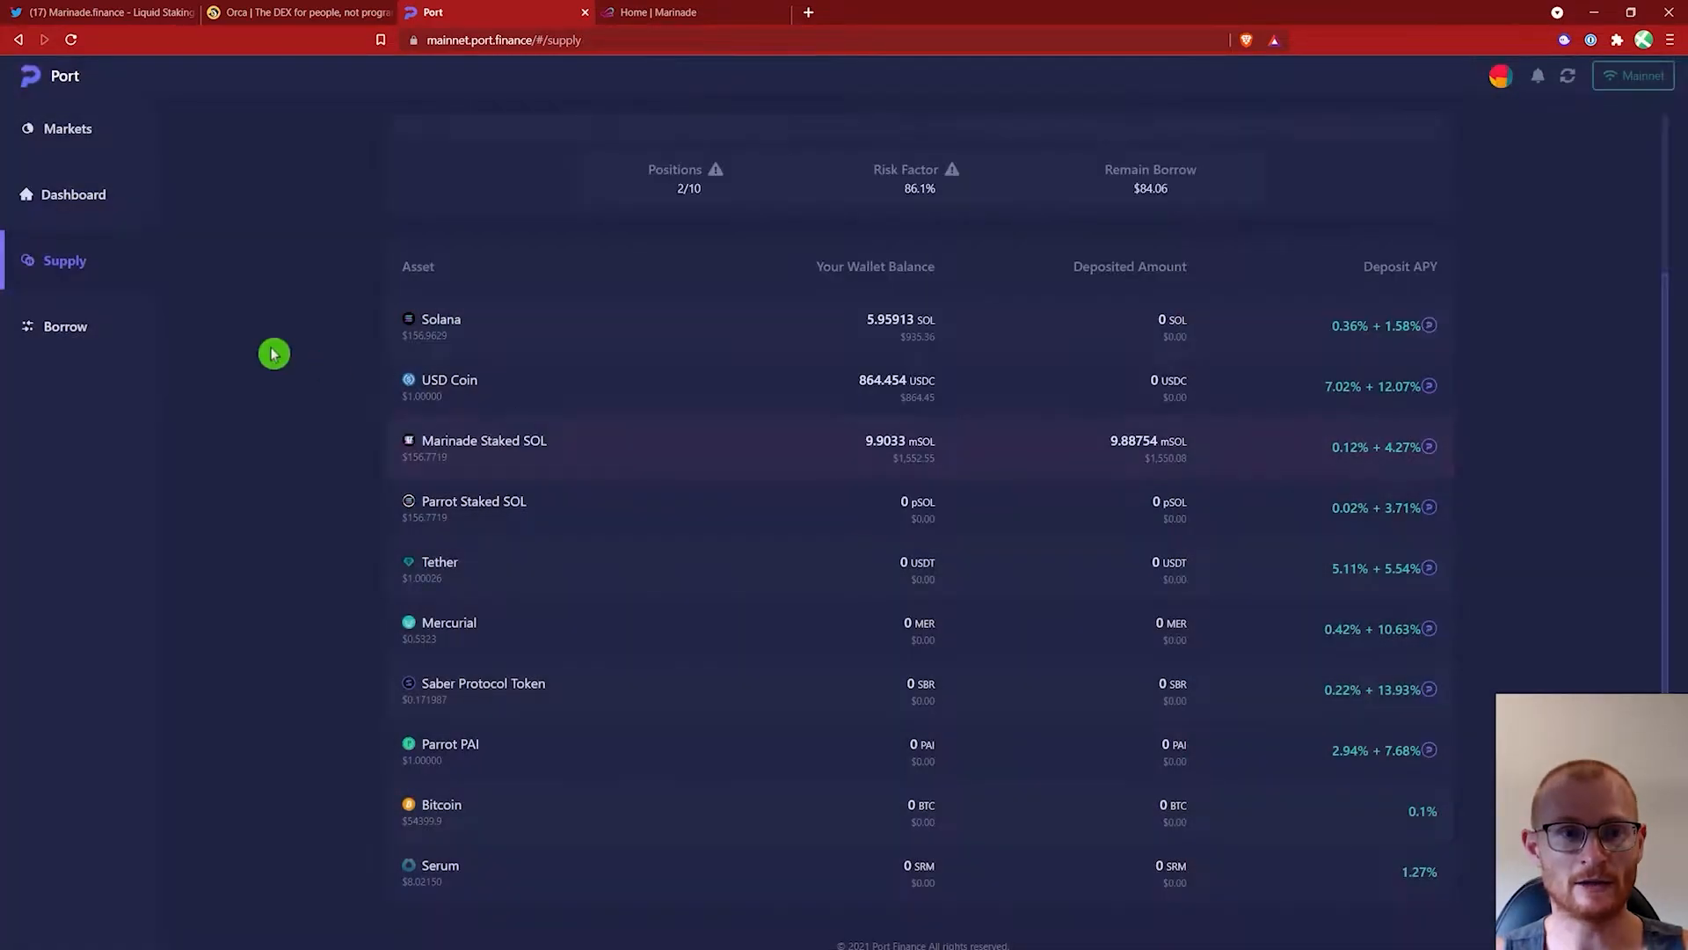
Step: Examine the borrowed assets and risk factor on Port, including the dashboard overview
click(83, 328)
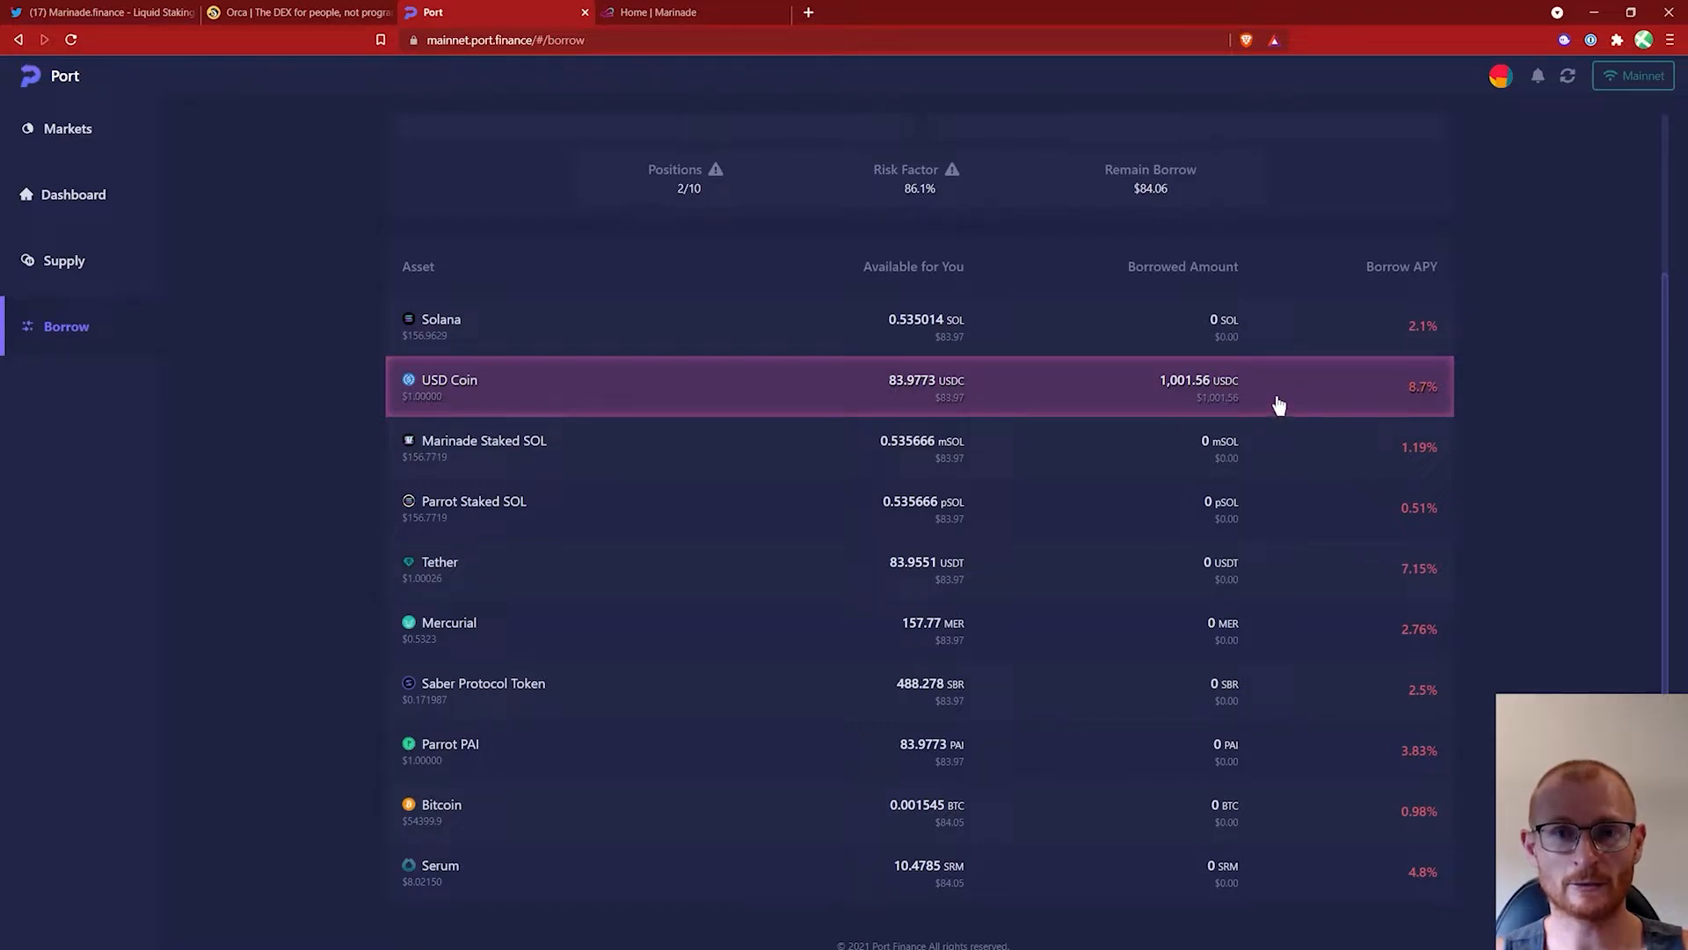
mouse_move(953, 180)
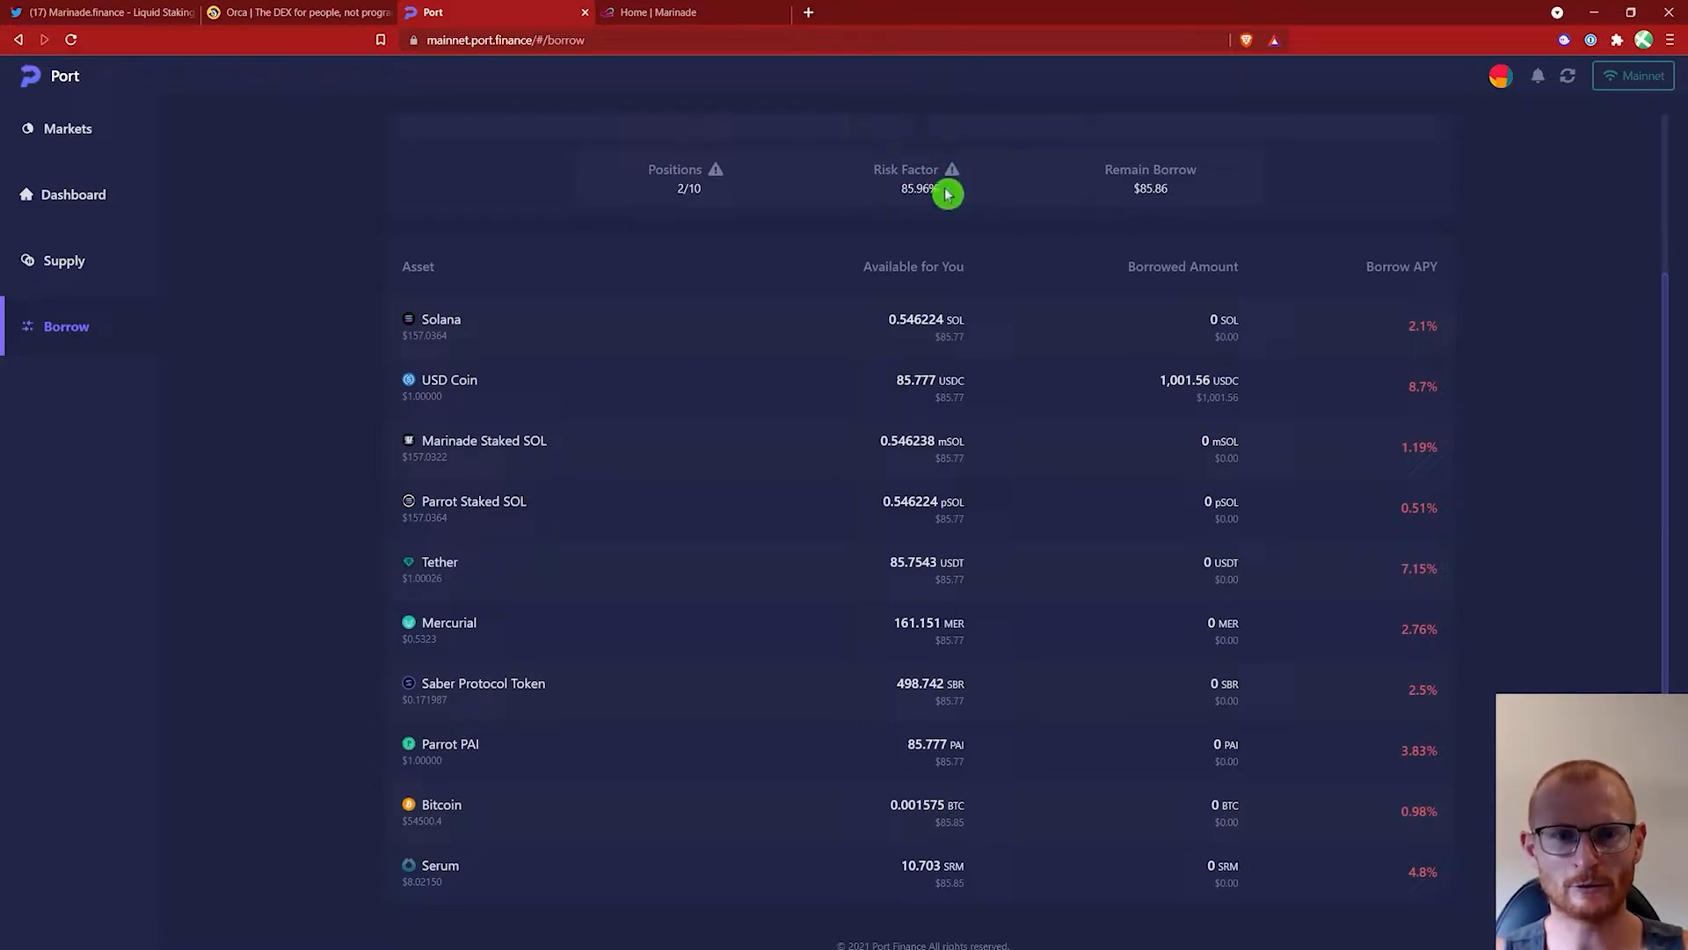
click(185, 210)
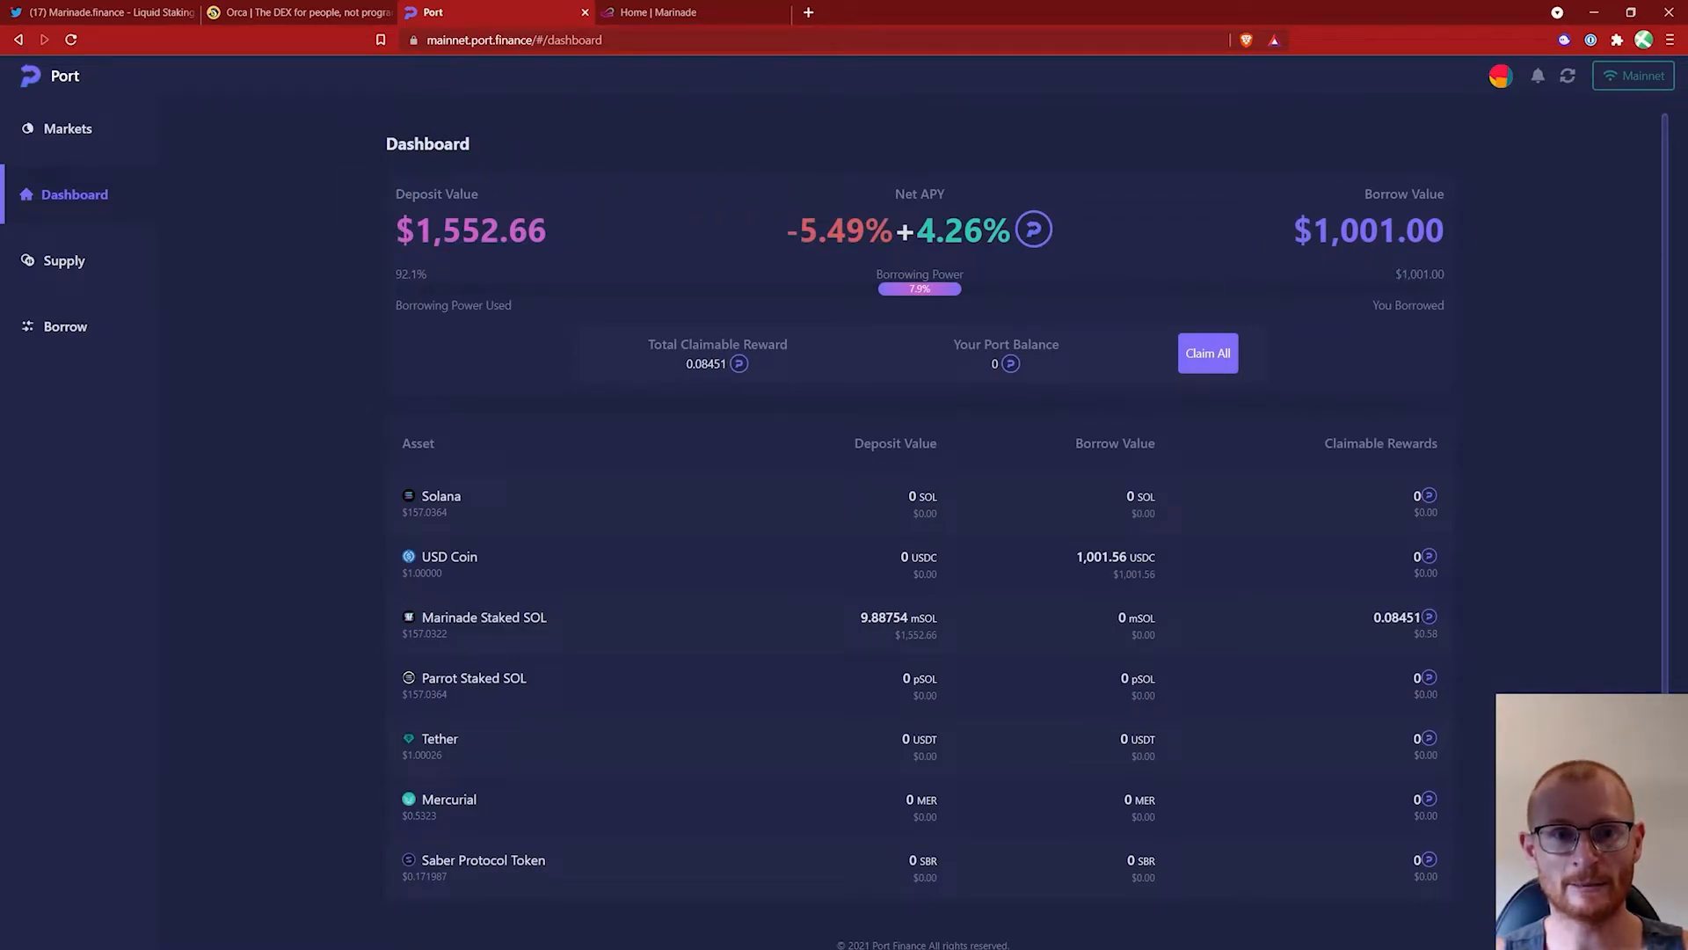
Step: Switch to the Orca exchange and connect the Phantom wallet, approving the connection request
key(ctrl+shift+Tab)
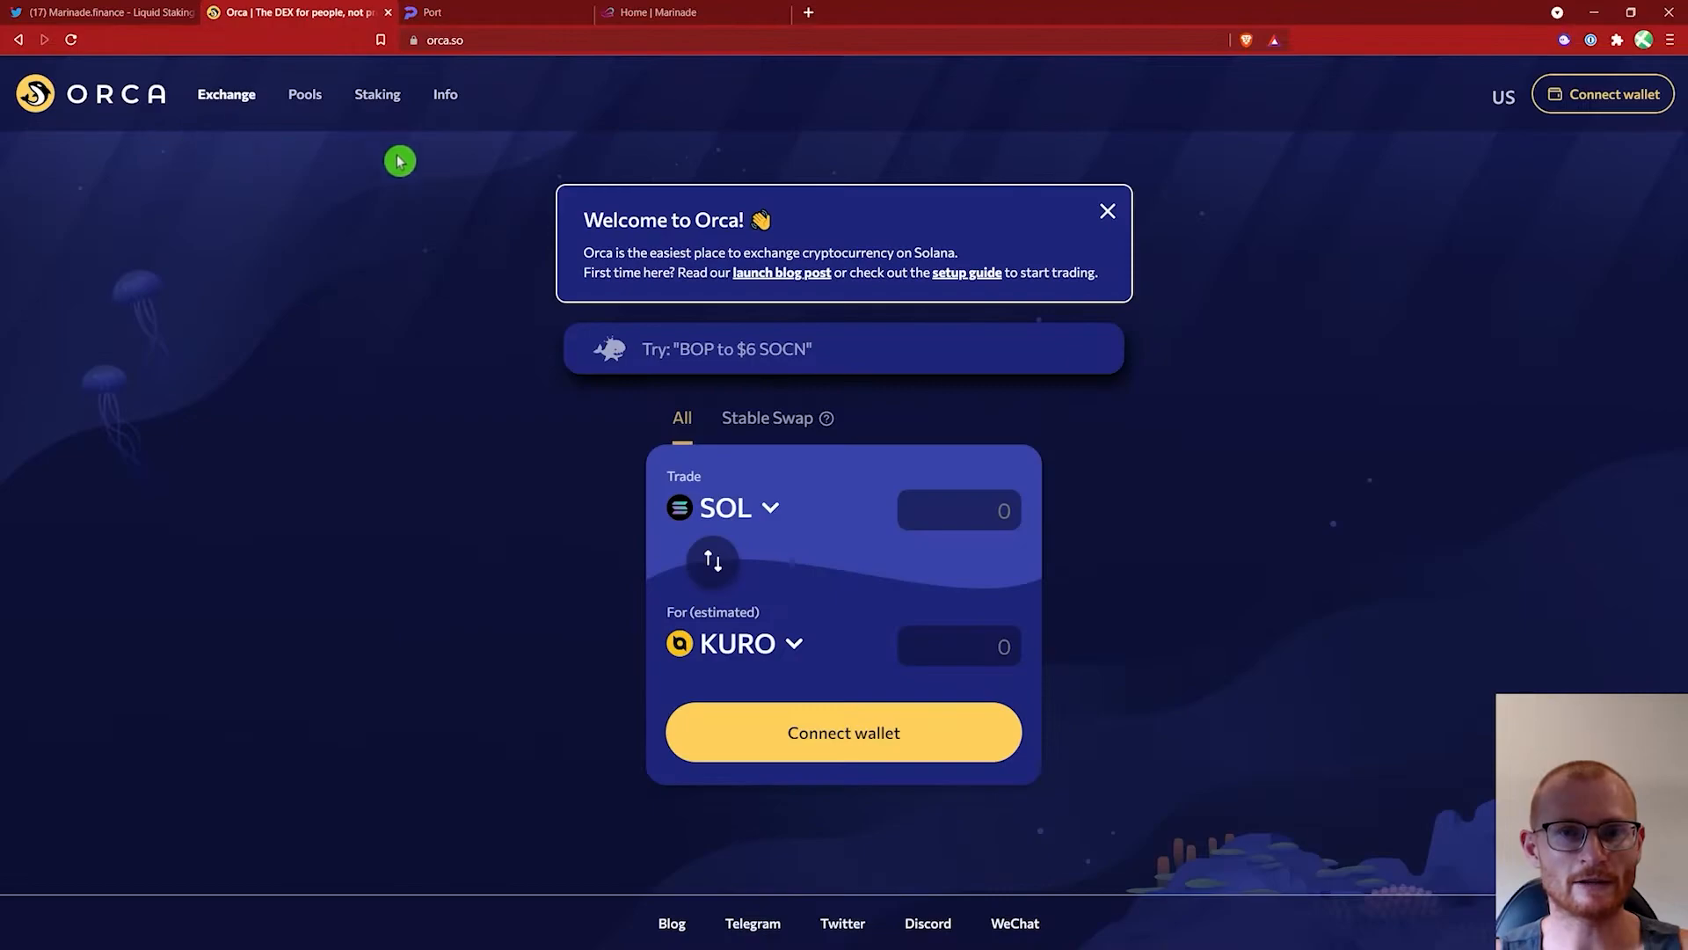
click(1568, 94)
click(754, 373)
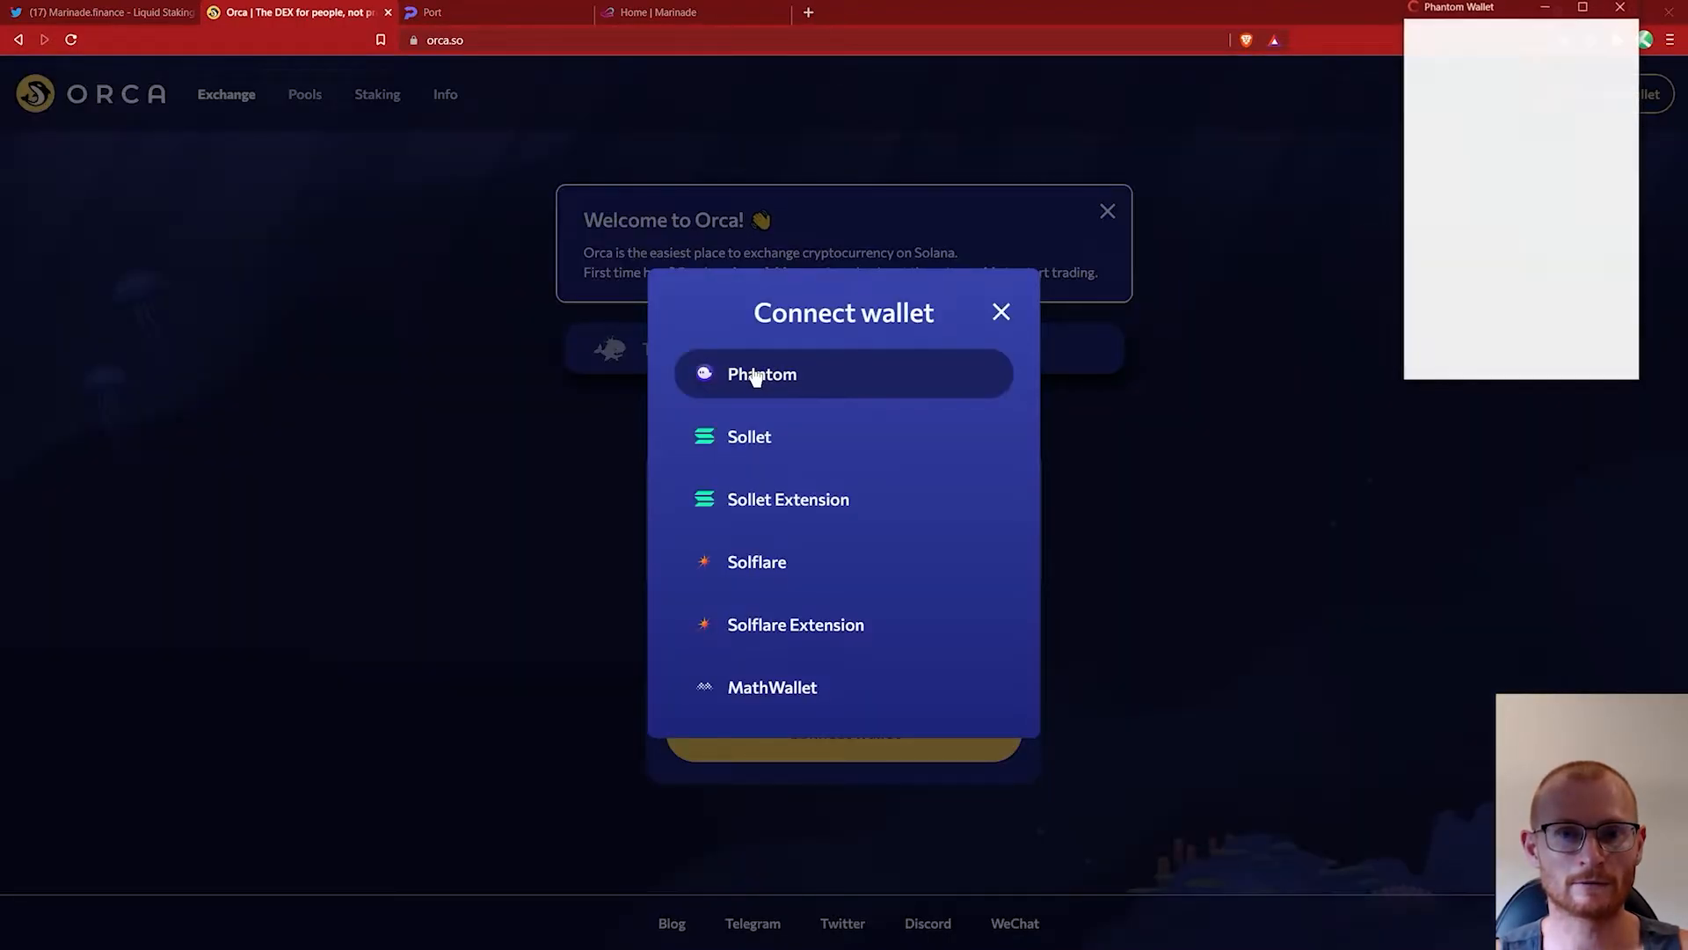
click(1575, 344)
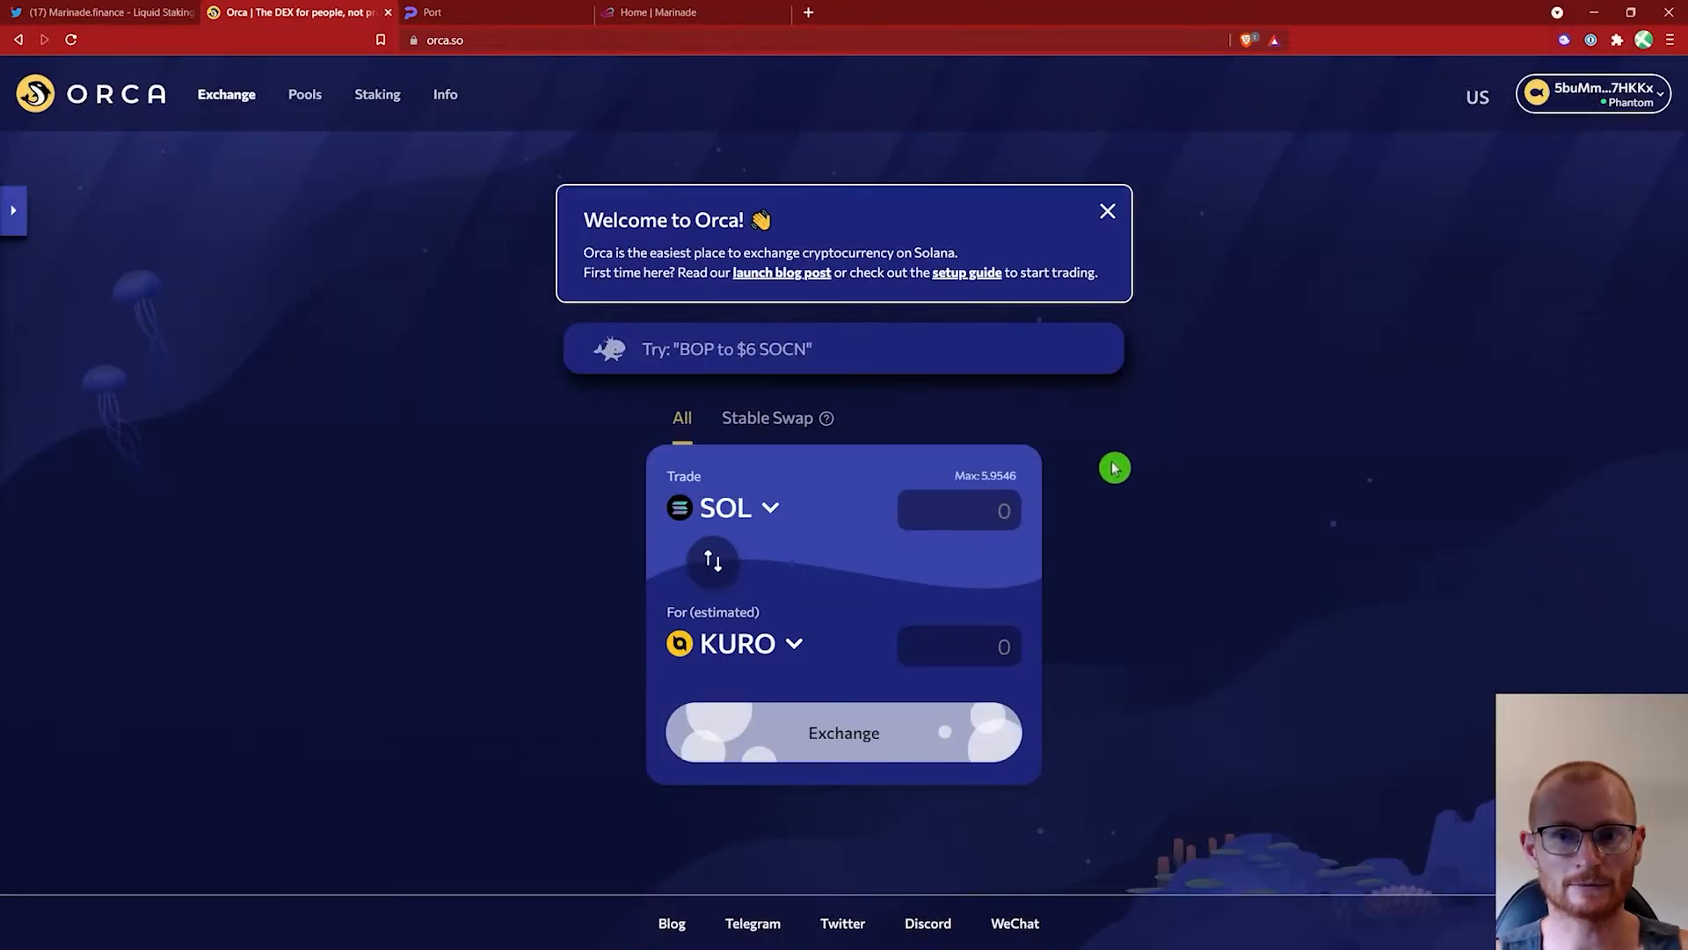
Step: Deposit 1 mSOL with the matching amount of SOL into the mSOL/SOL pool, accepting the risk statement and approving the transaction
click(305, 96)
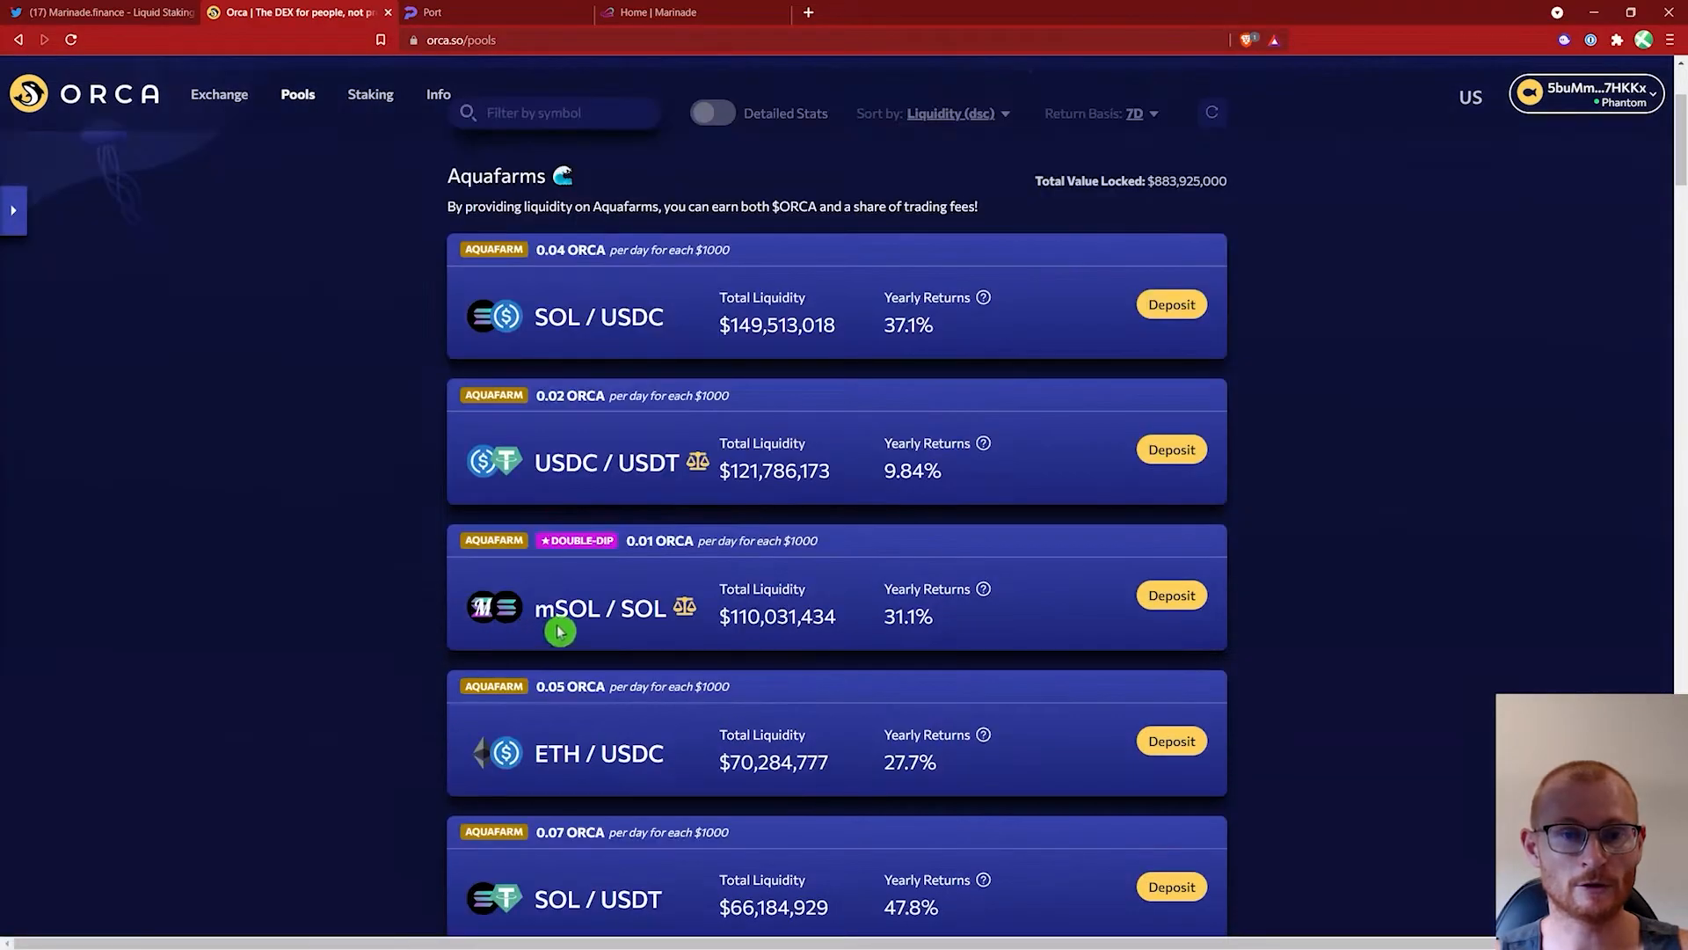
click(1171, 599)
text(1)
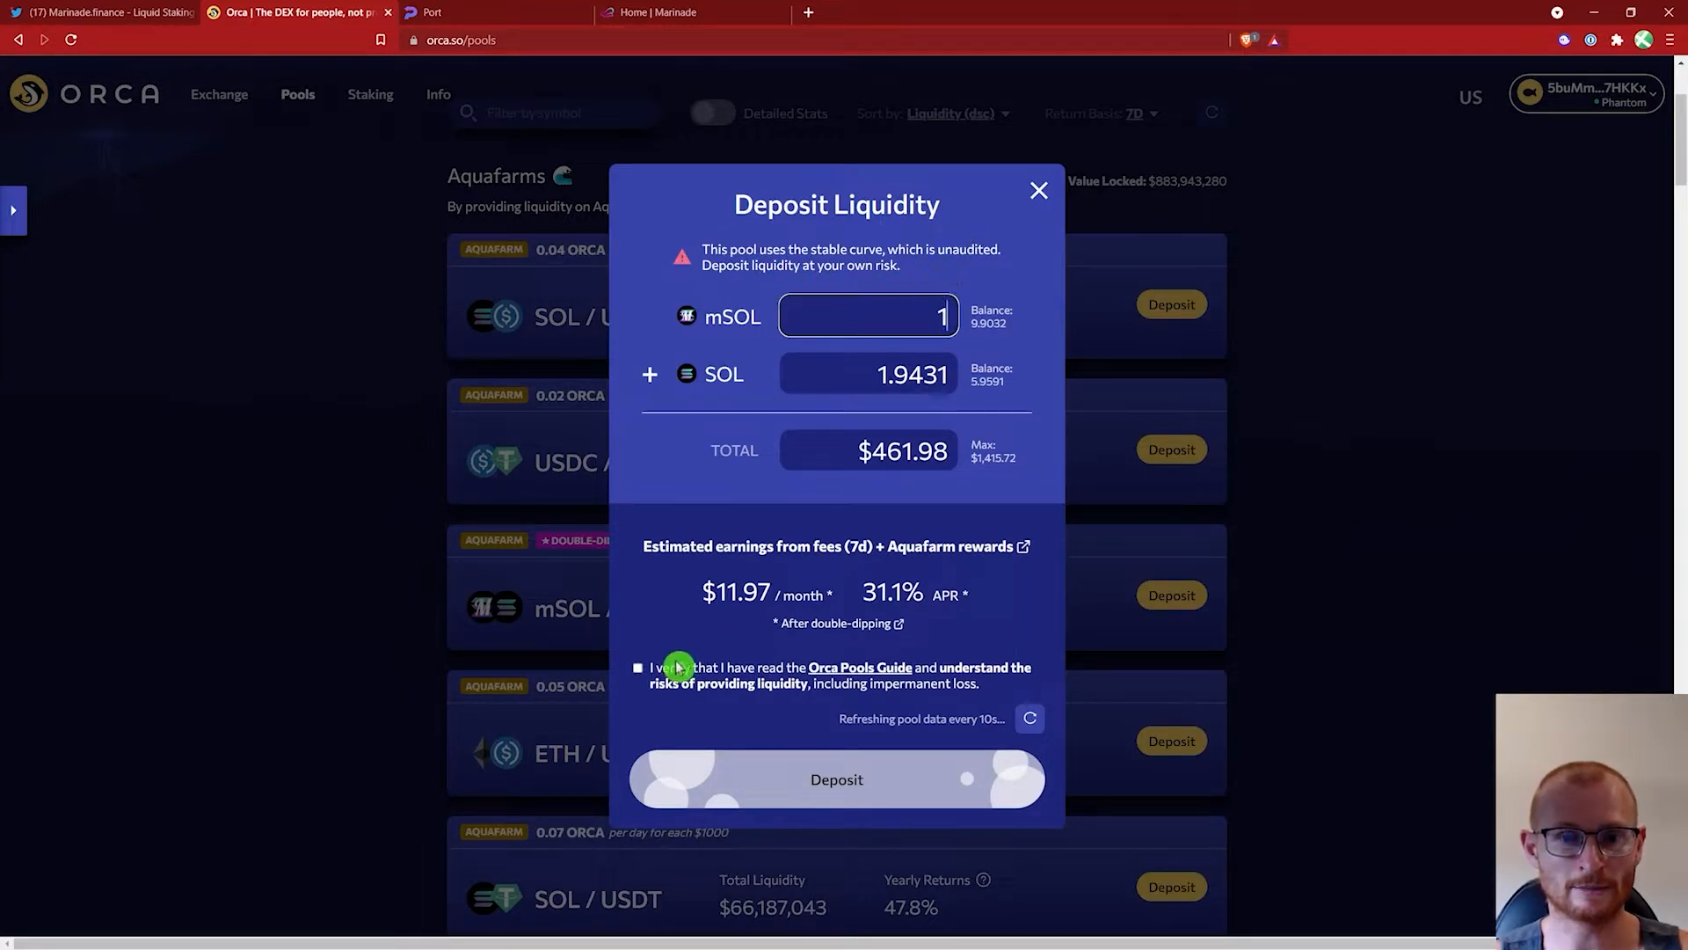
click(639, 668)
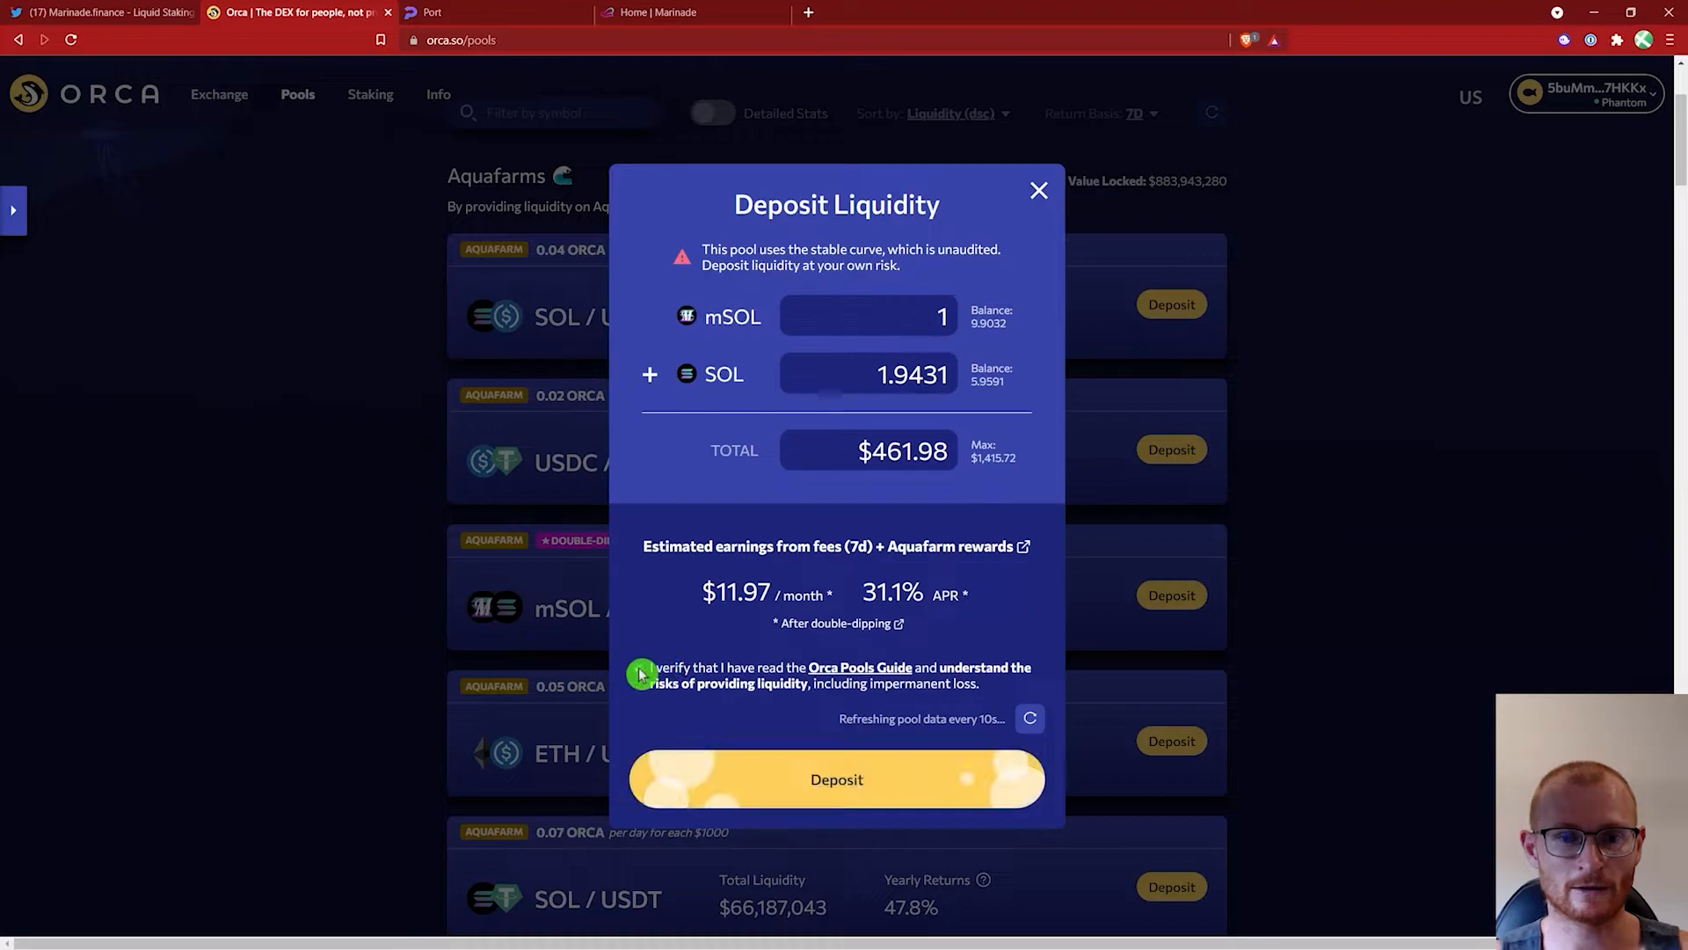
click(804, 791)
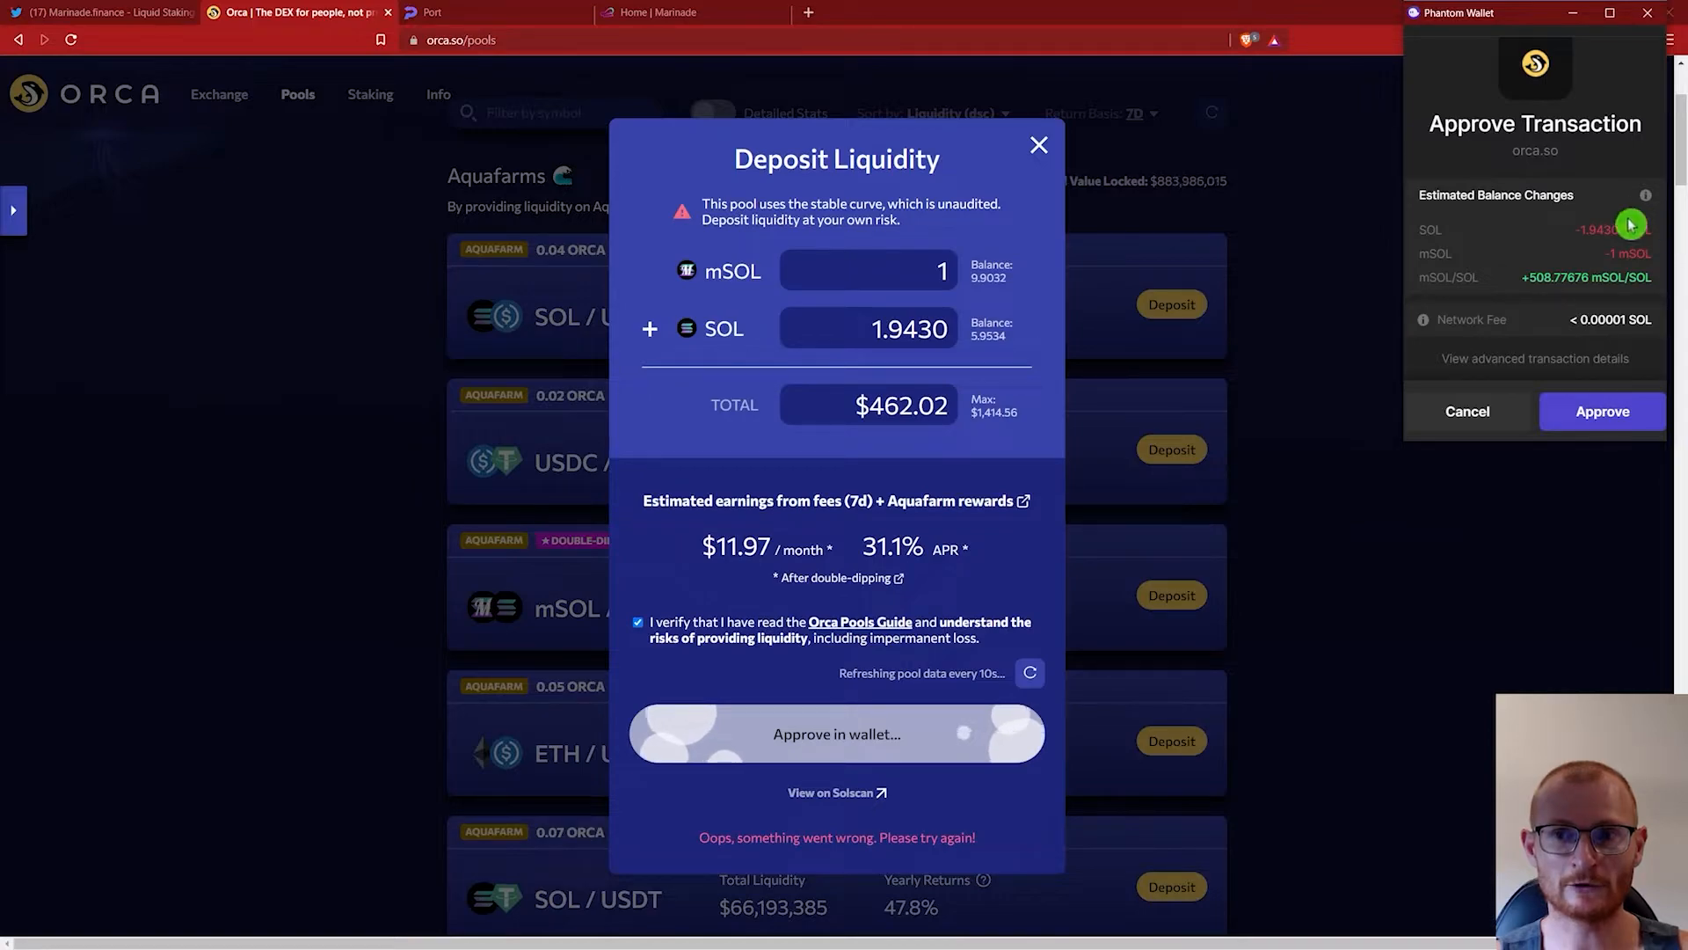
click(1609, 421)
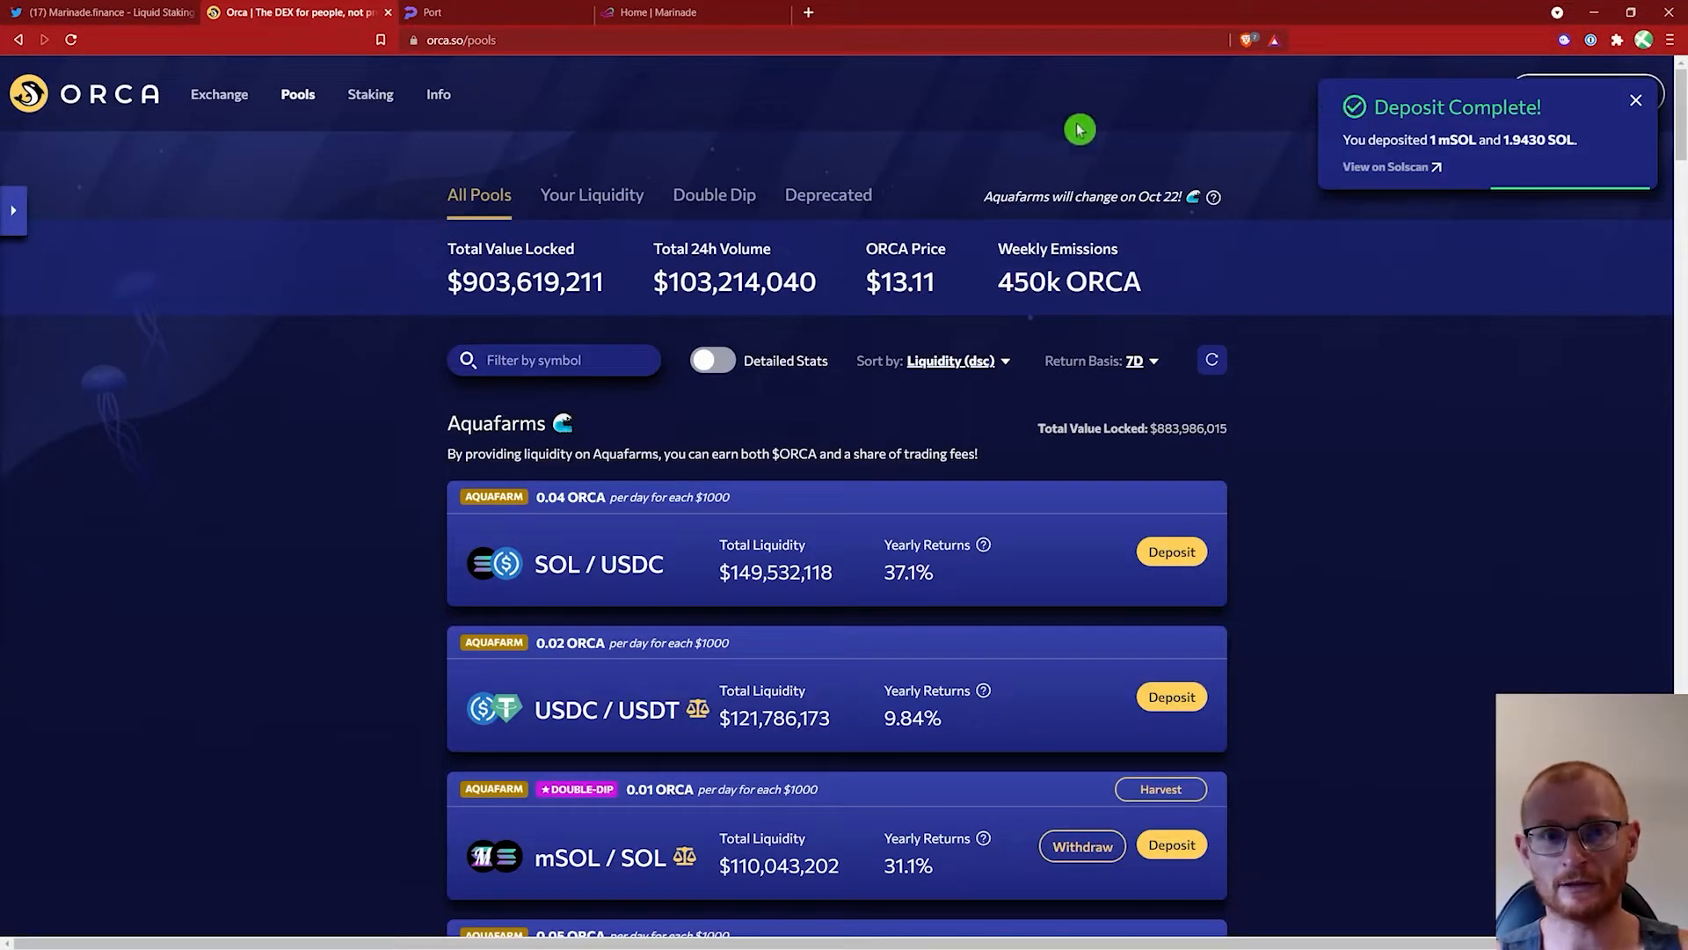
Step: Double-dip the mSOL/SOL liquidity tokens for MNDE rewards and approve the transaction in the wallet
click(714, 202)
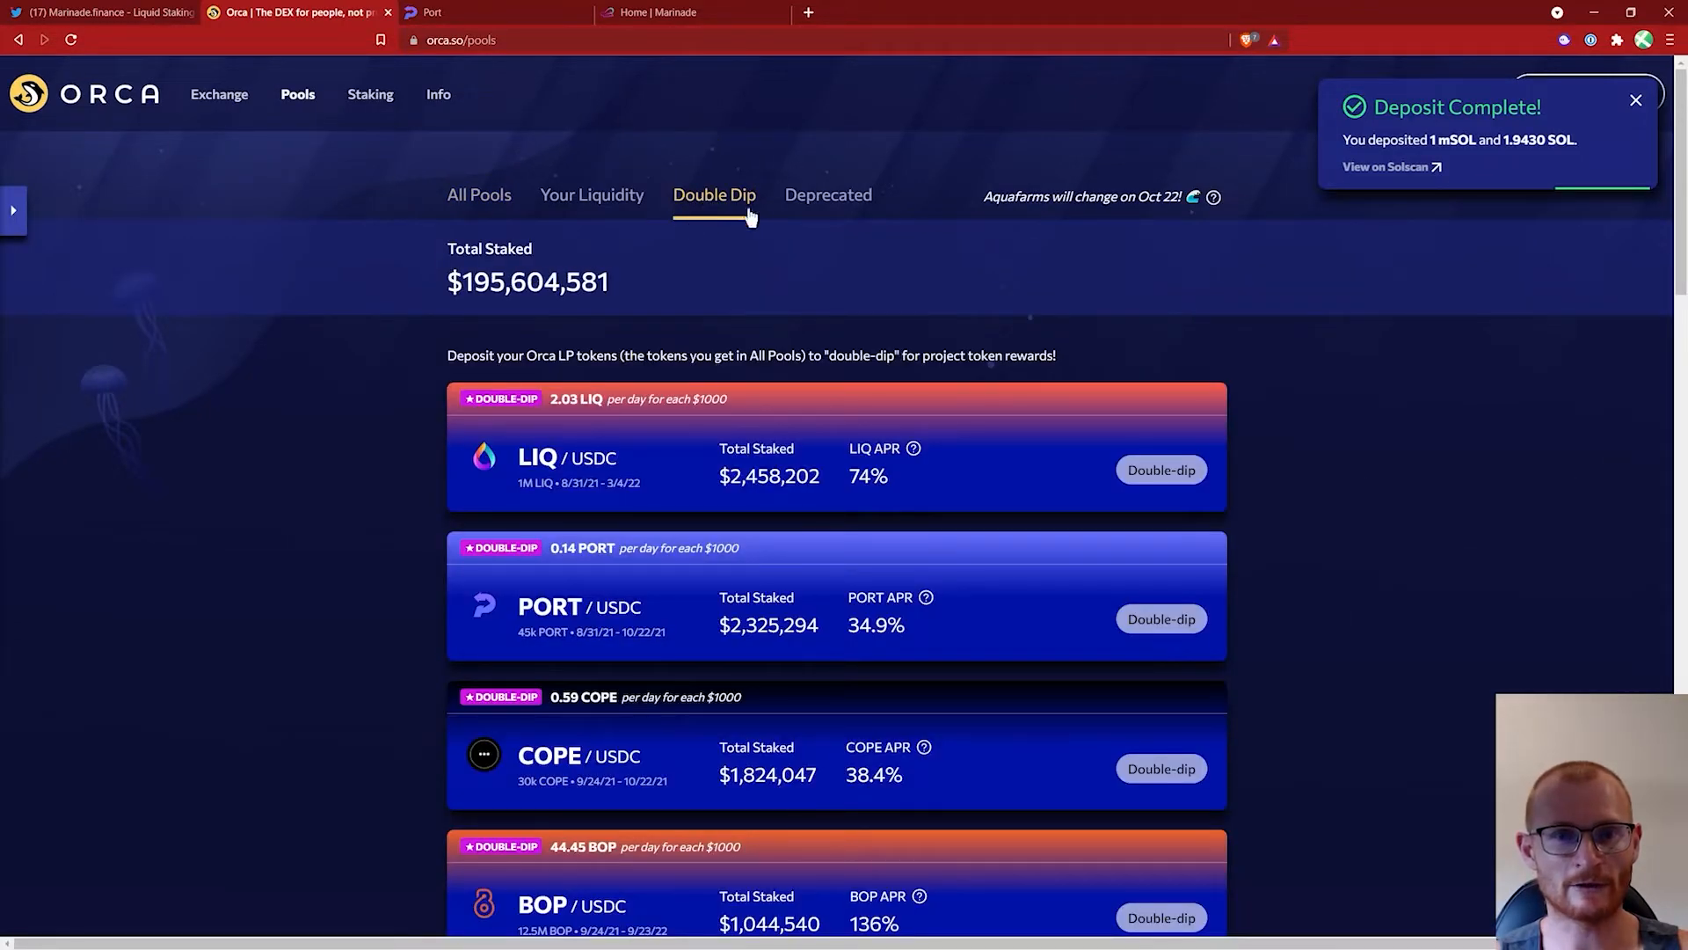
scroll(774, 261, down, 15)
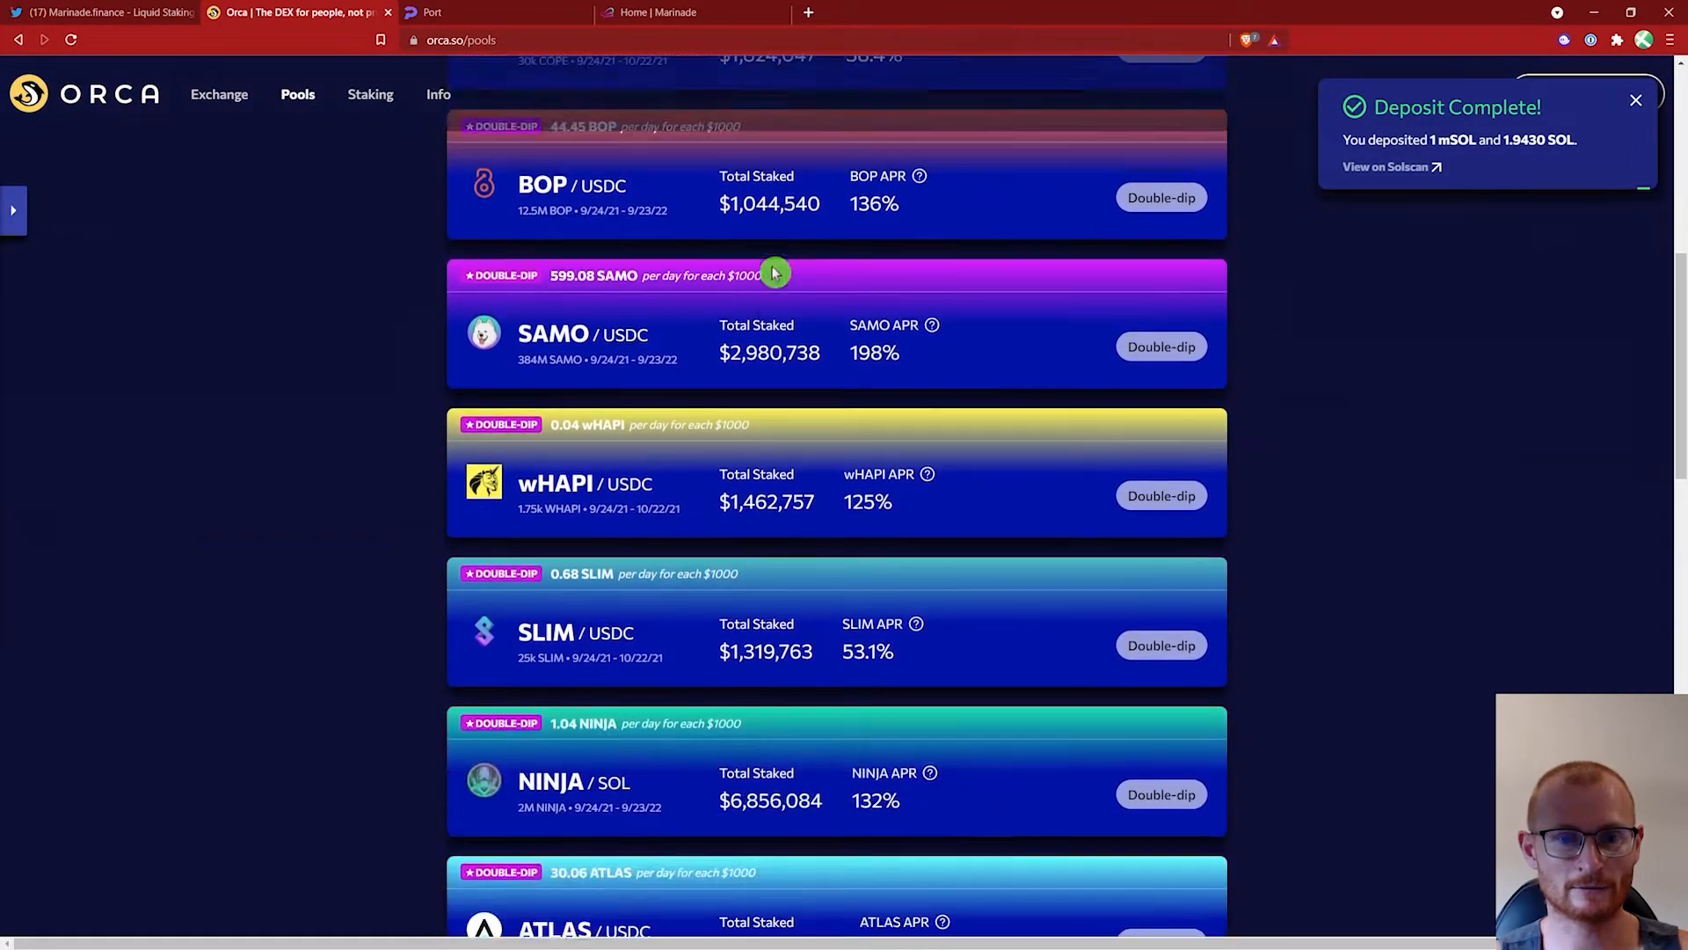
scroll(770, 272, down, 6)
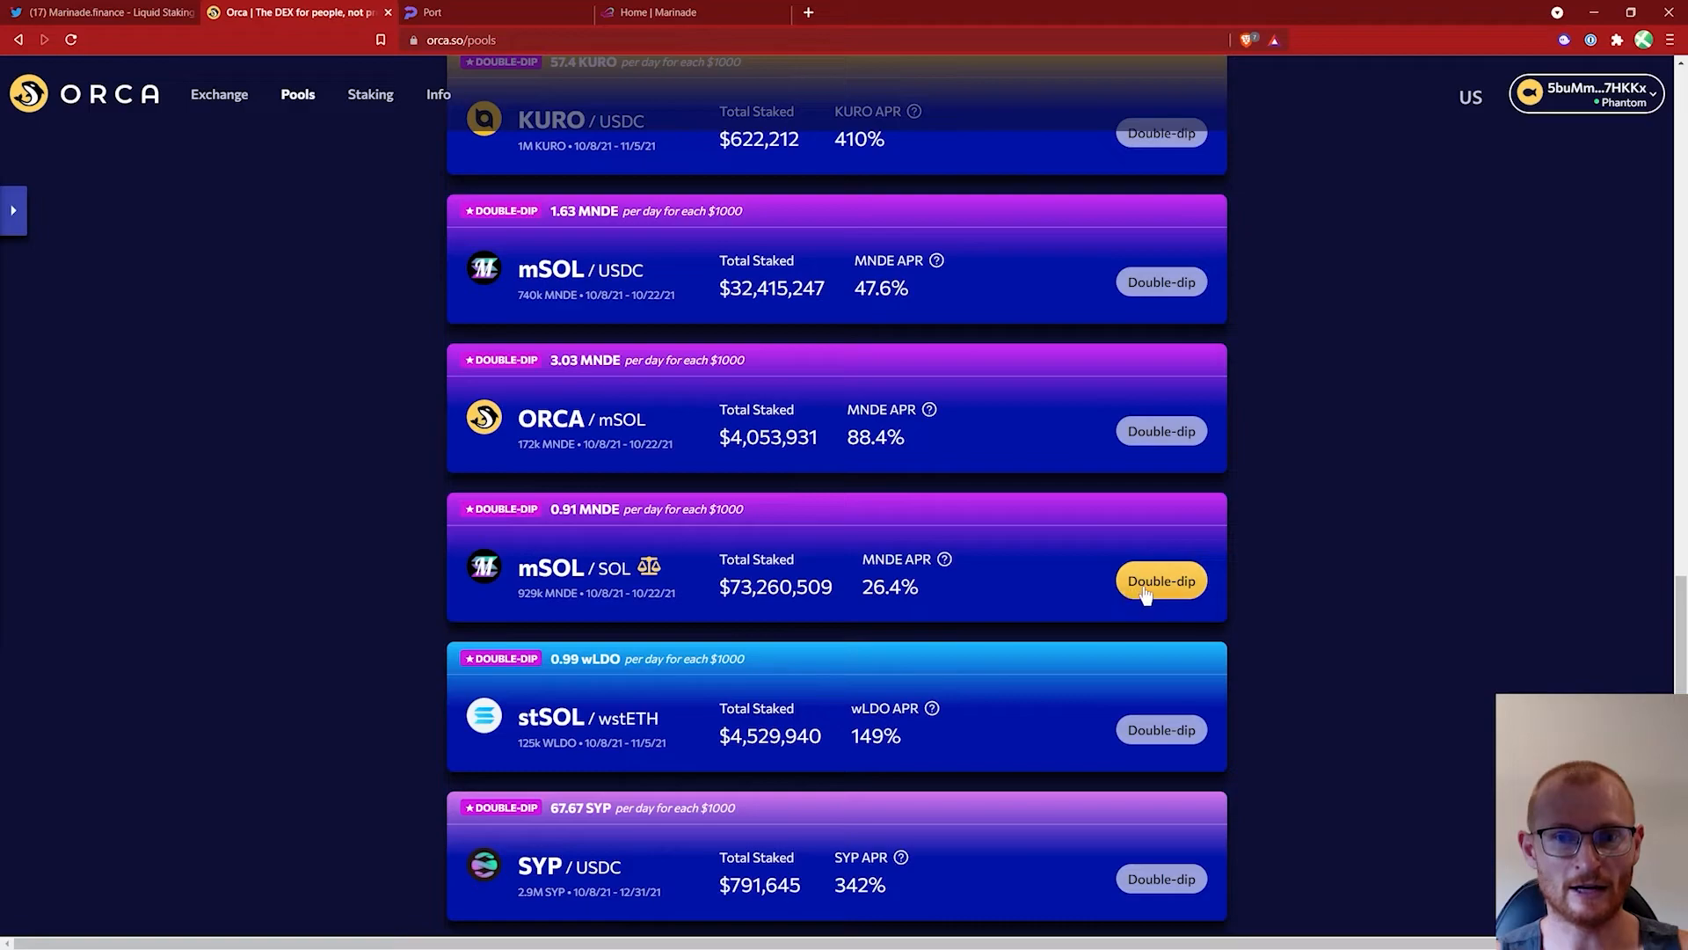
click(1146, 587)
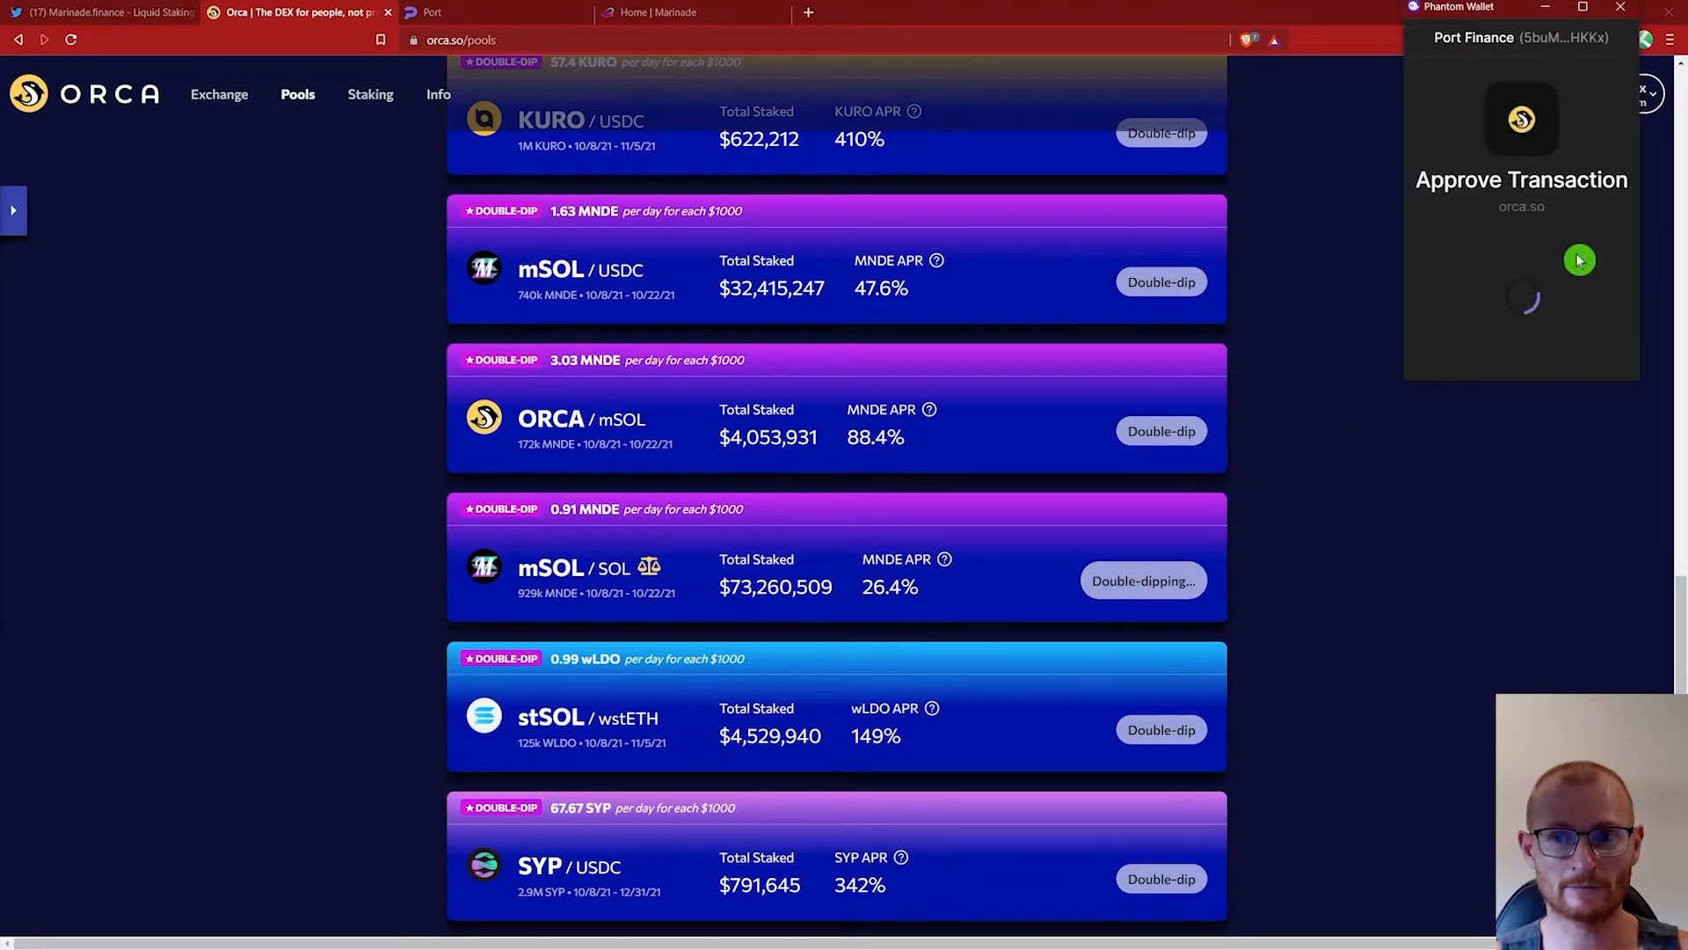
click(1564, 357)
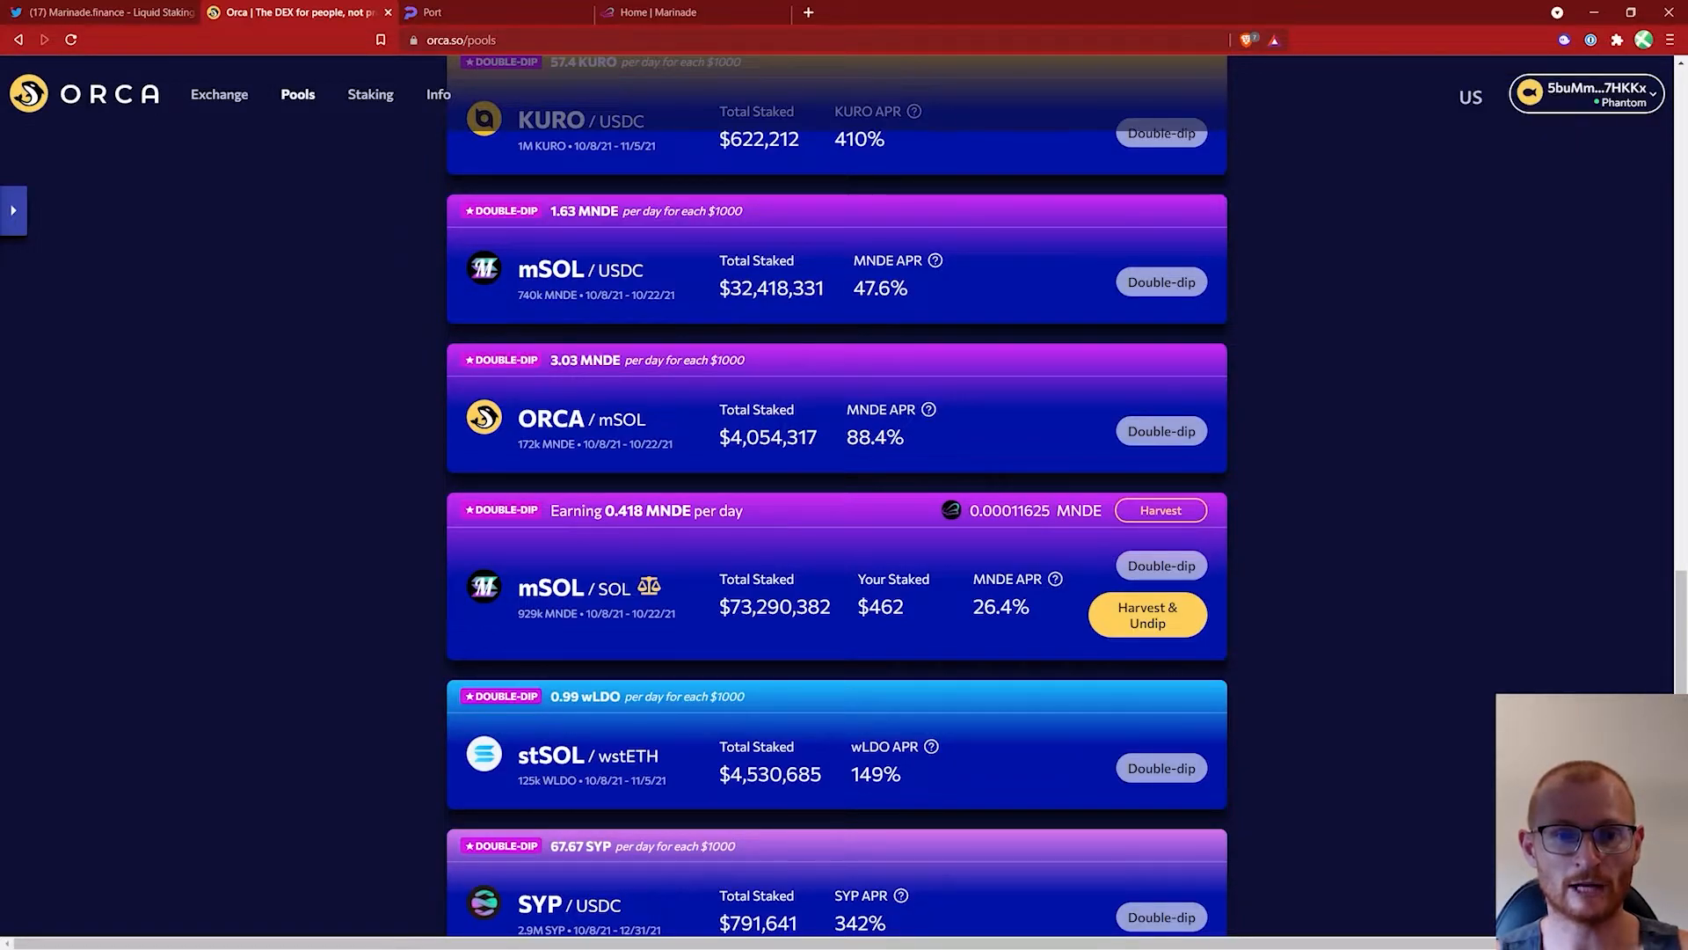
click(666, 606)
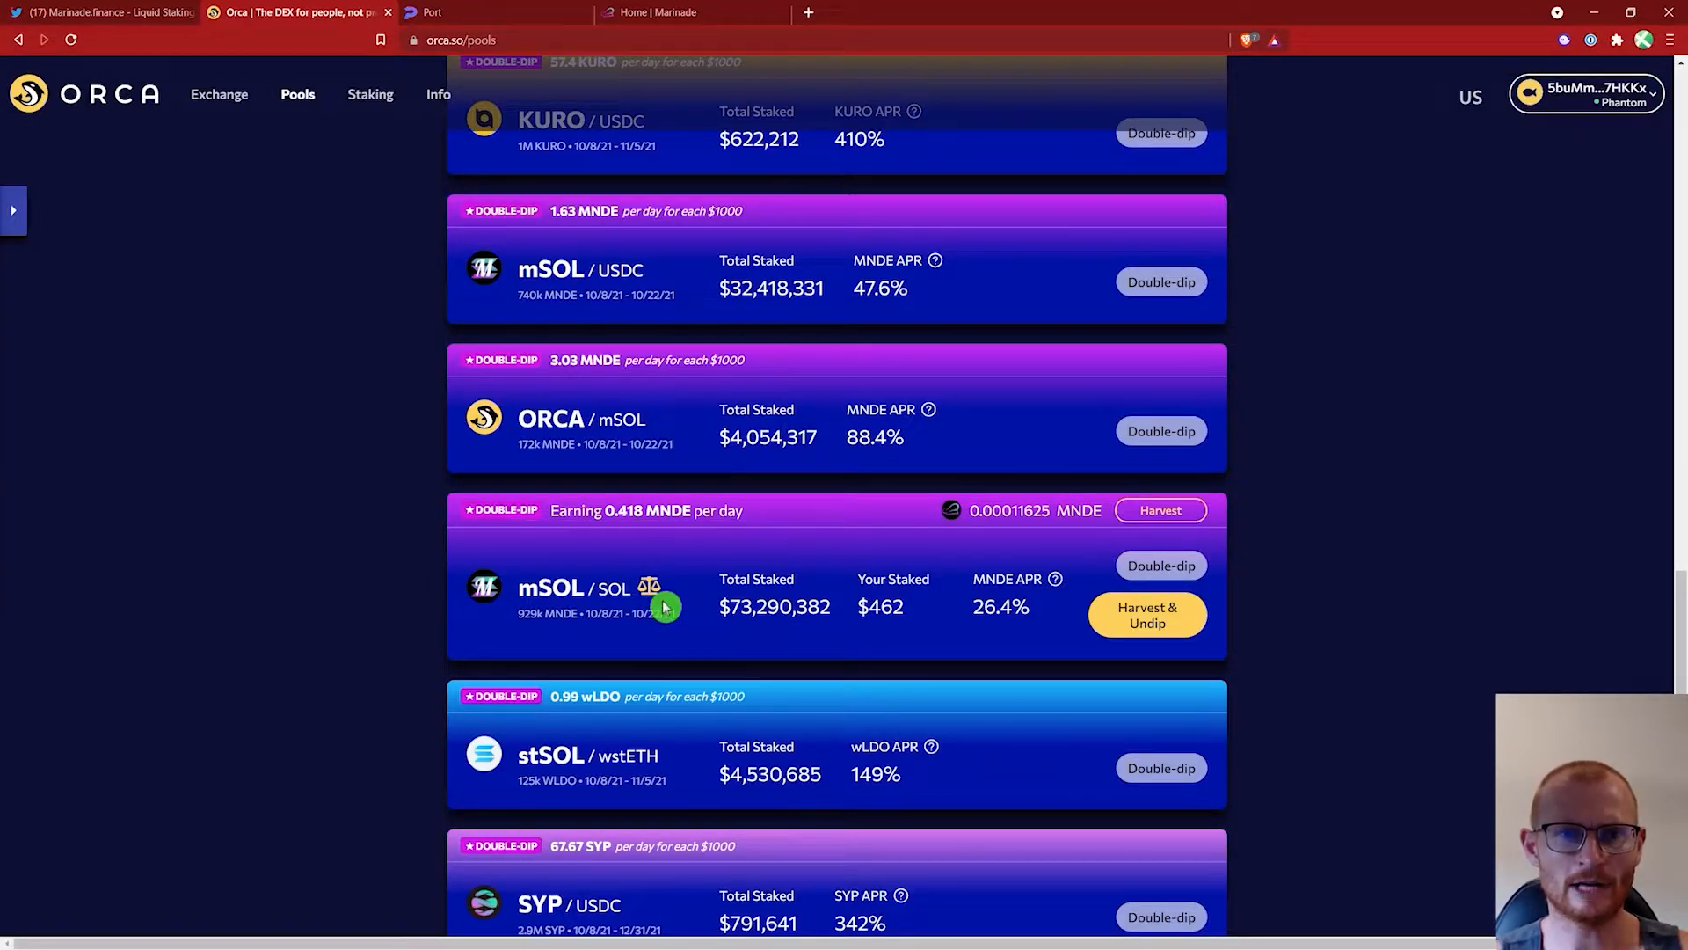
Step: Deposit the maximum of 5.4827 mSOL and 864.45 USDC into the mSOL/USDC pool, accepting the risks and approving the transaction
scroll(704, 492, up, 15)
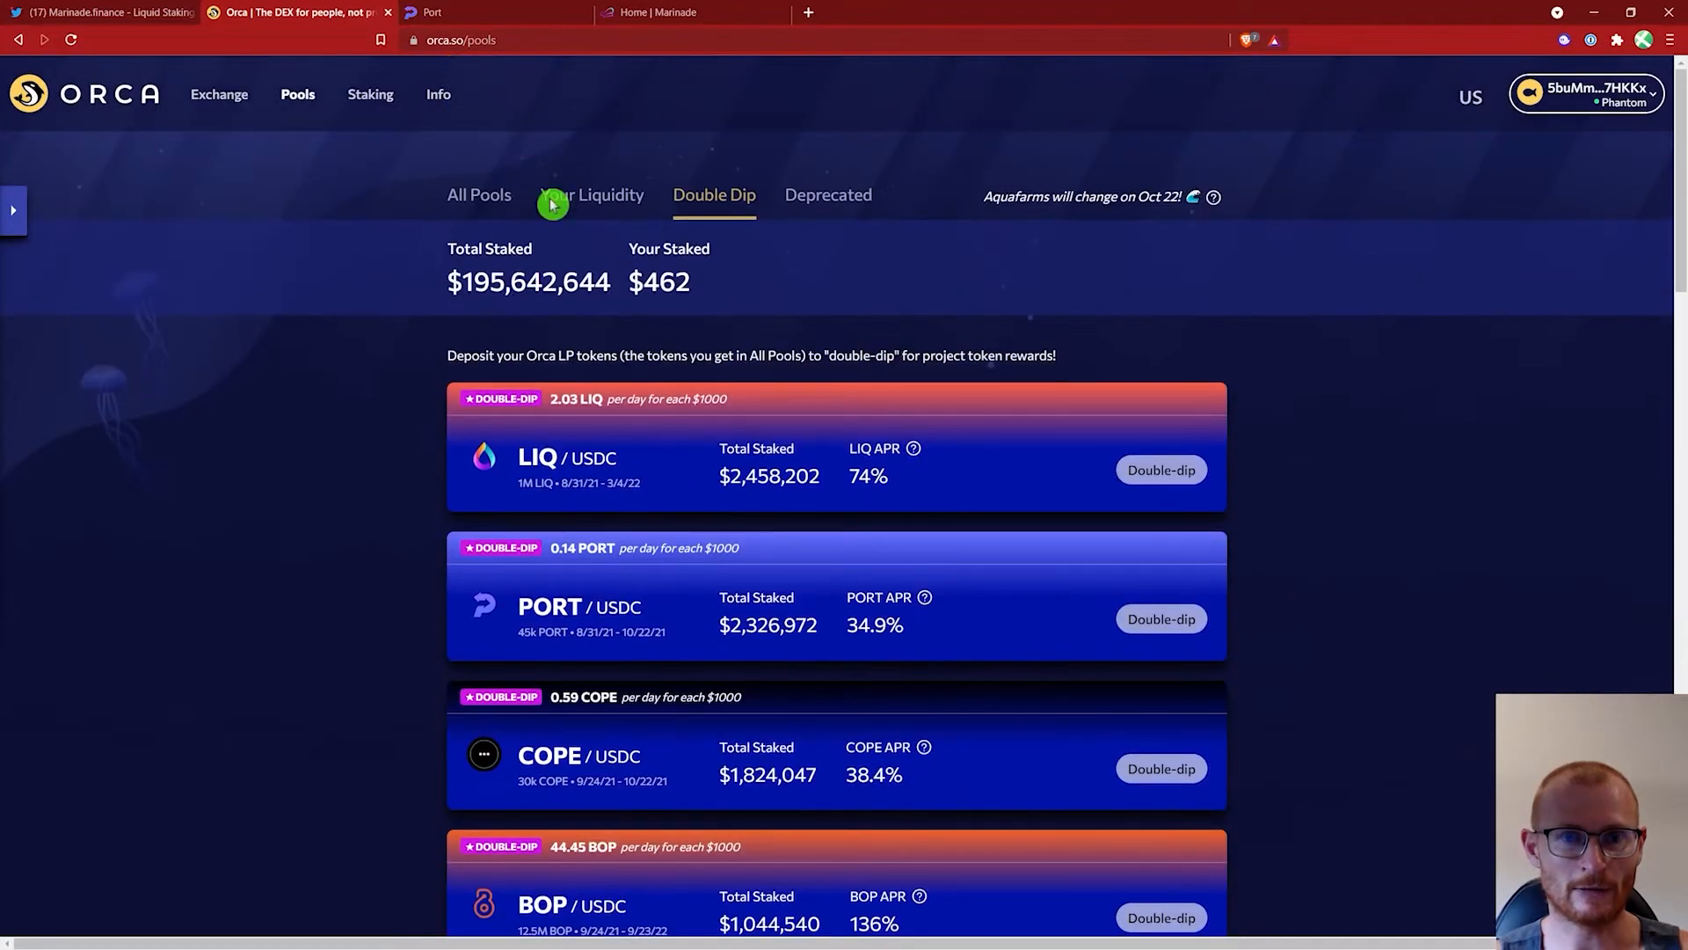
click(450, 200)
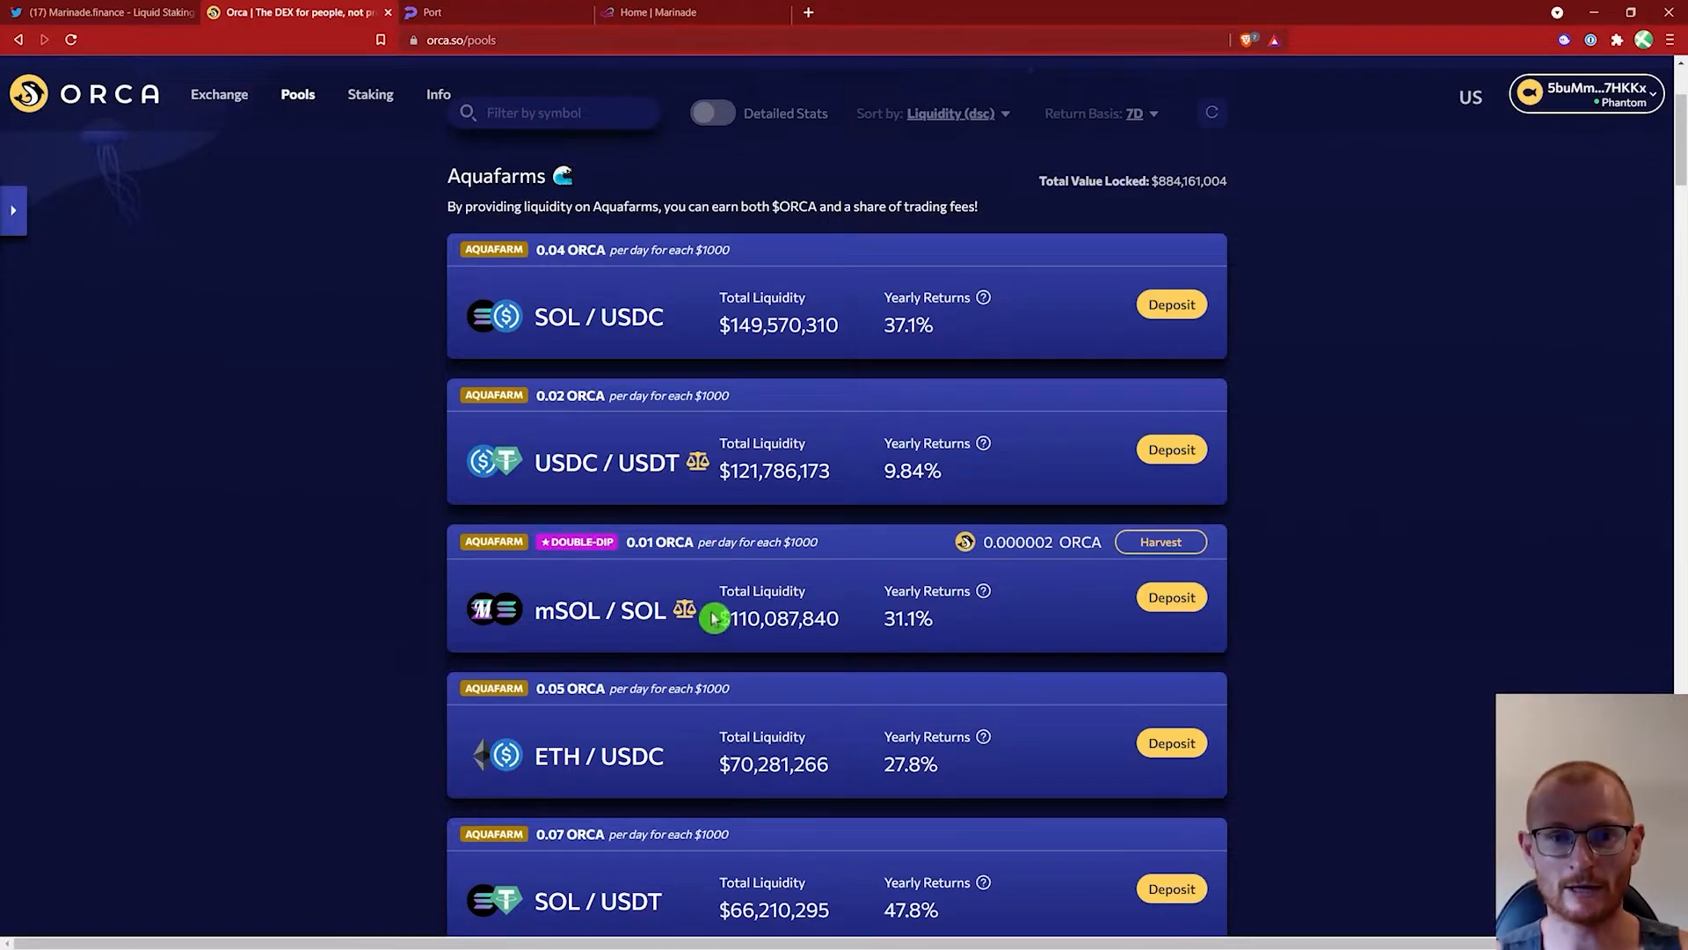
scroll(713, 615, down, 10)
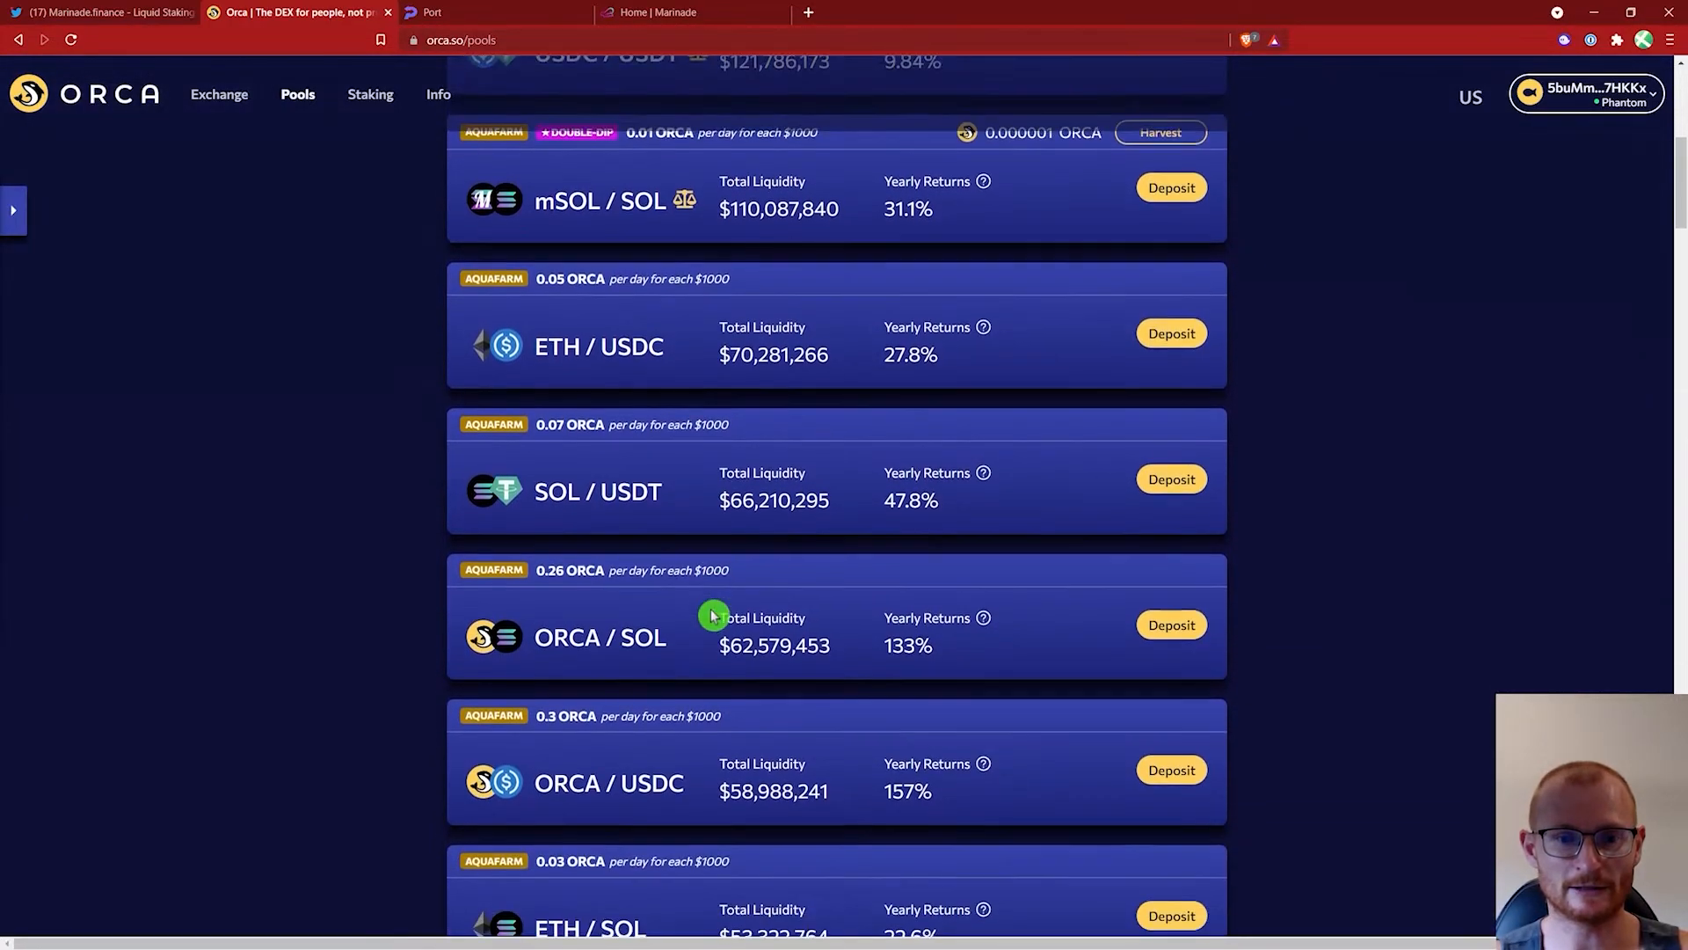
scroll(713, 616, down, 1)
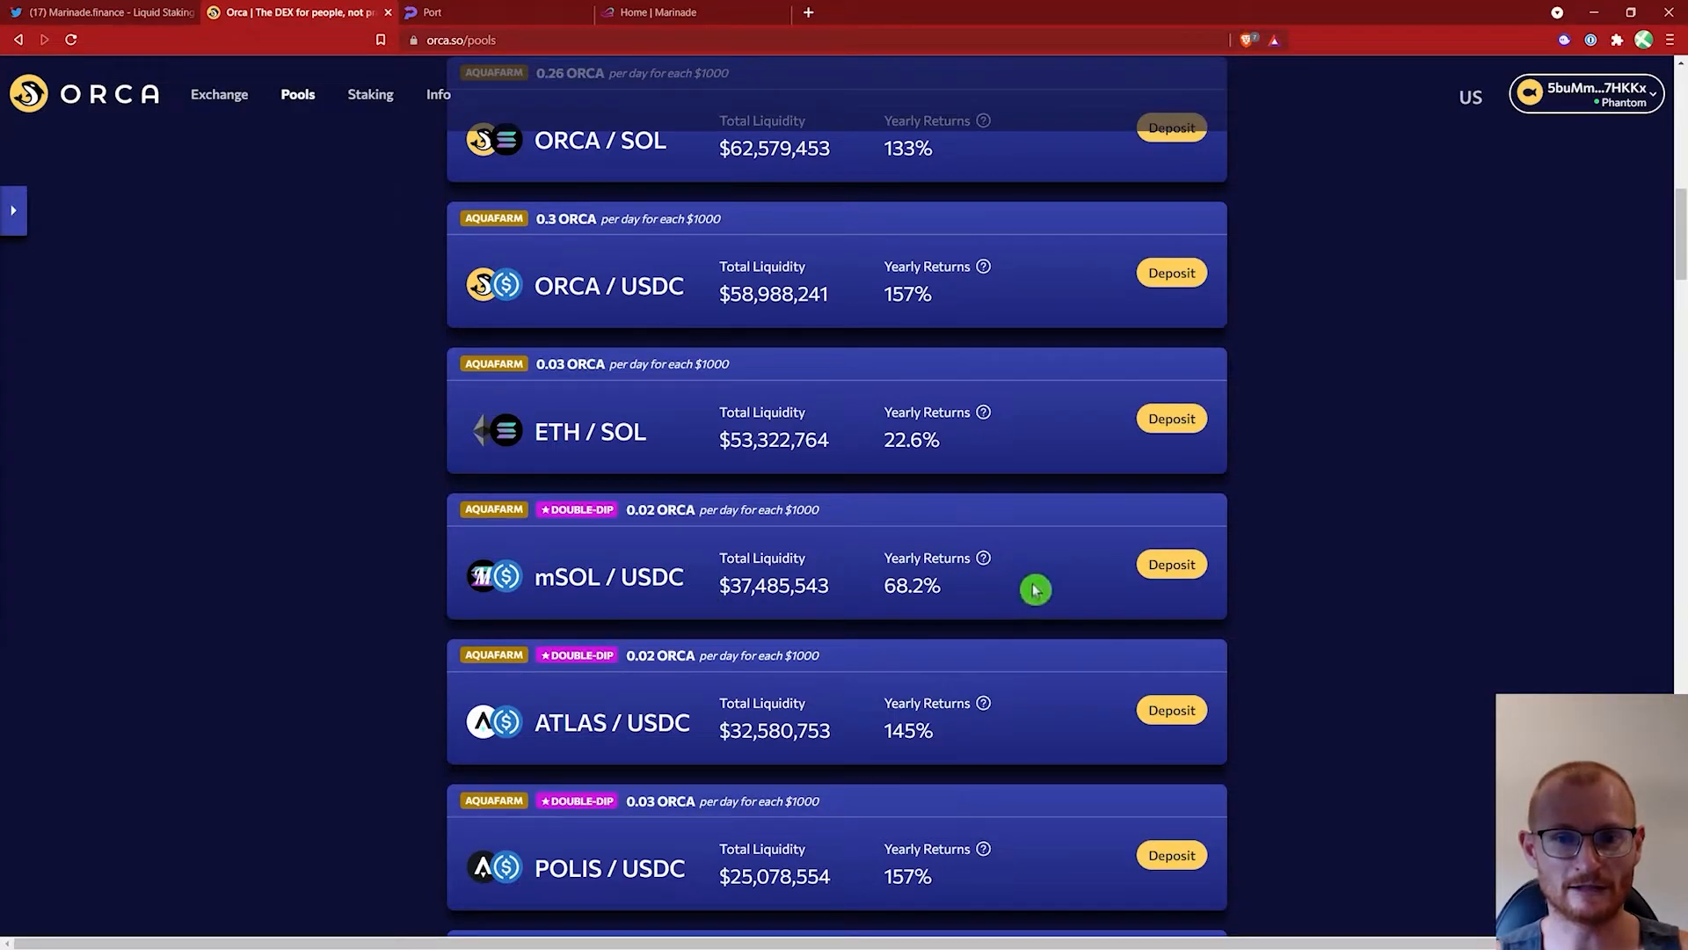
click(1179, 569)
click(976, 359)
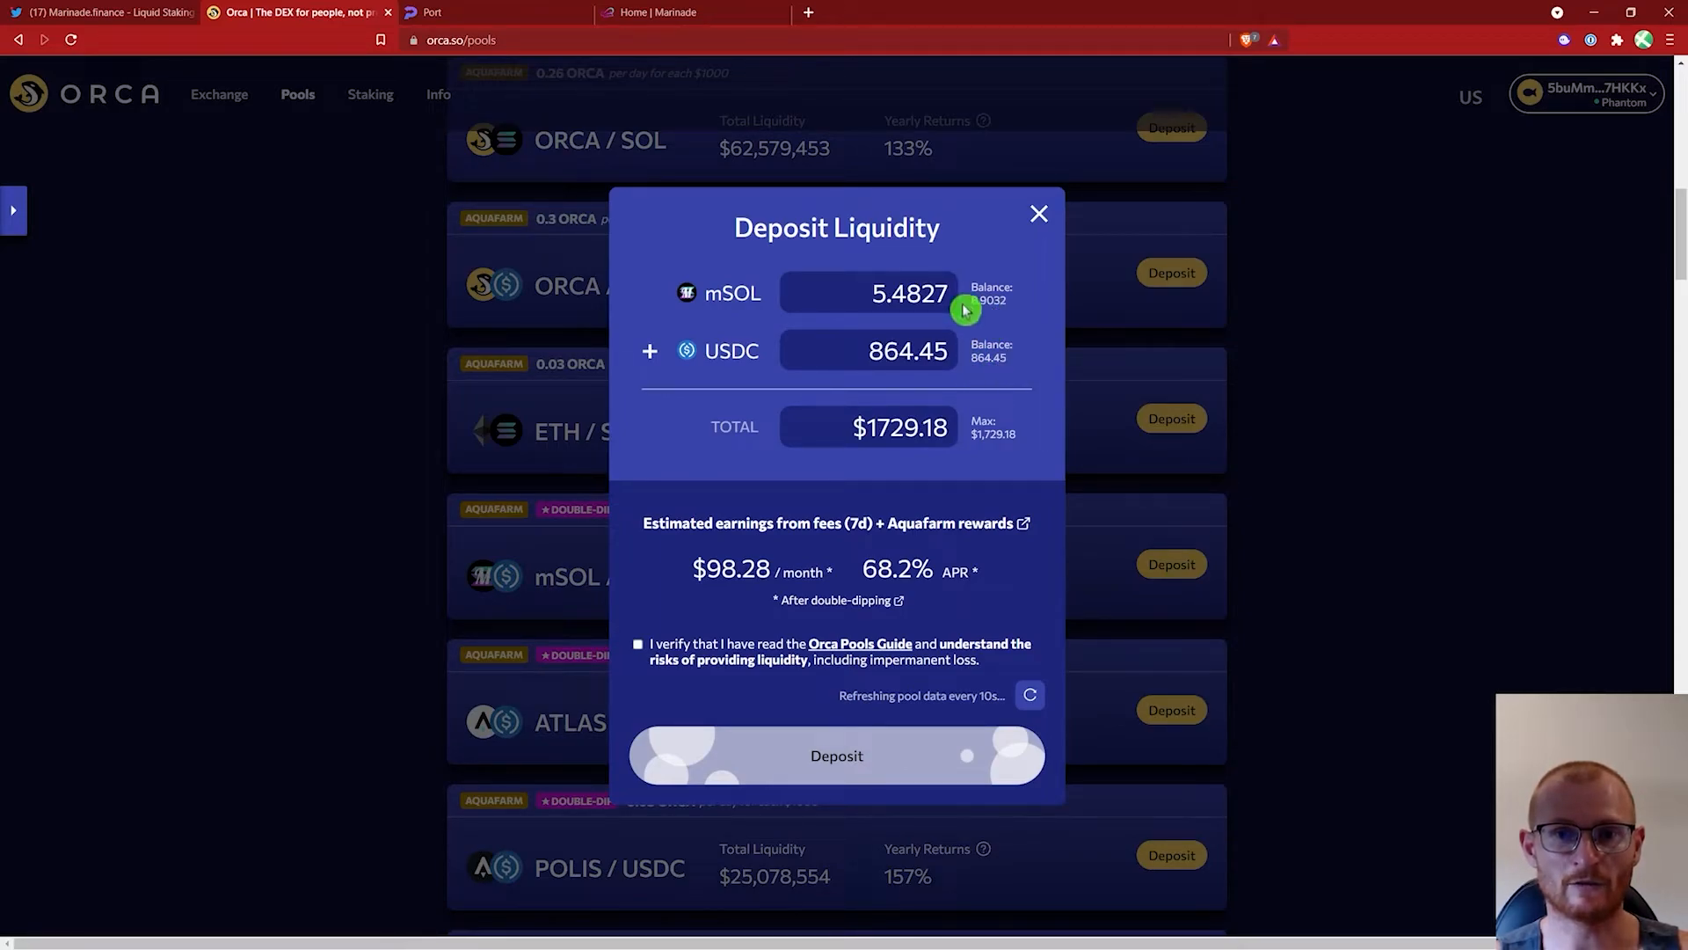
click(639, 644)
click(794, 763)
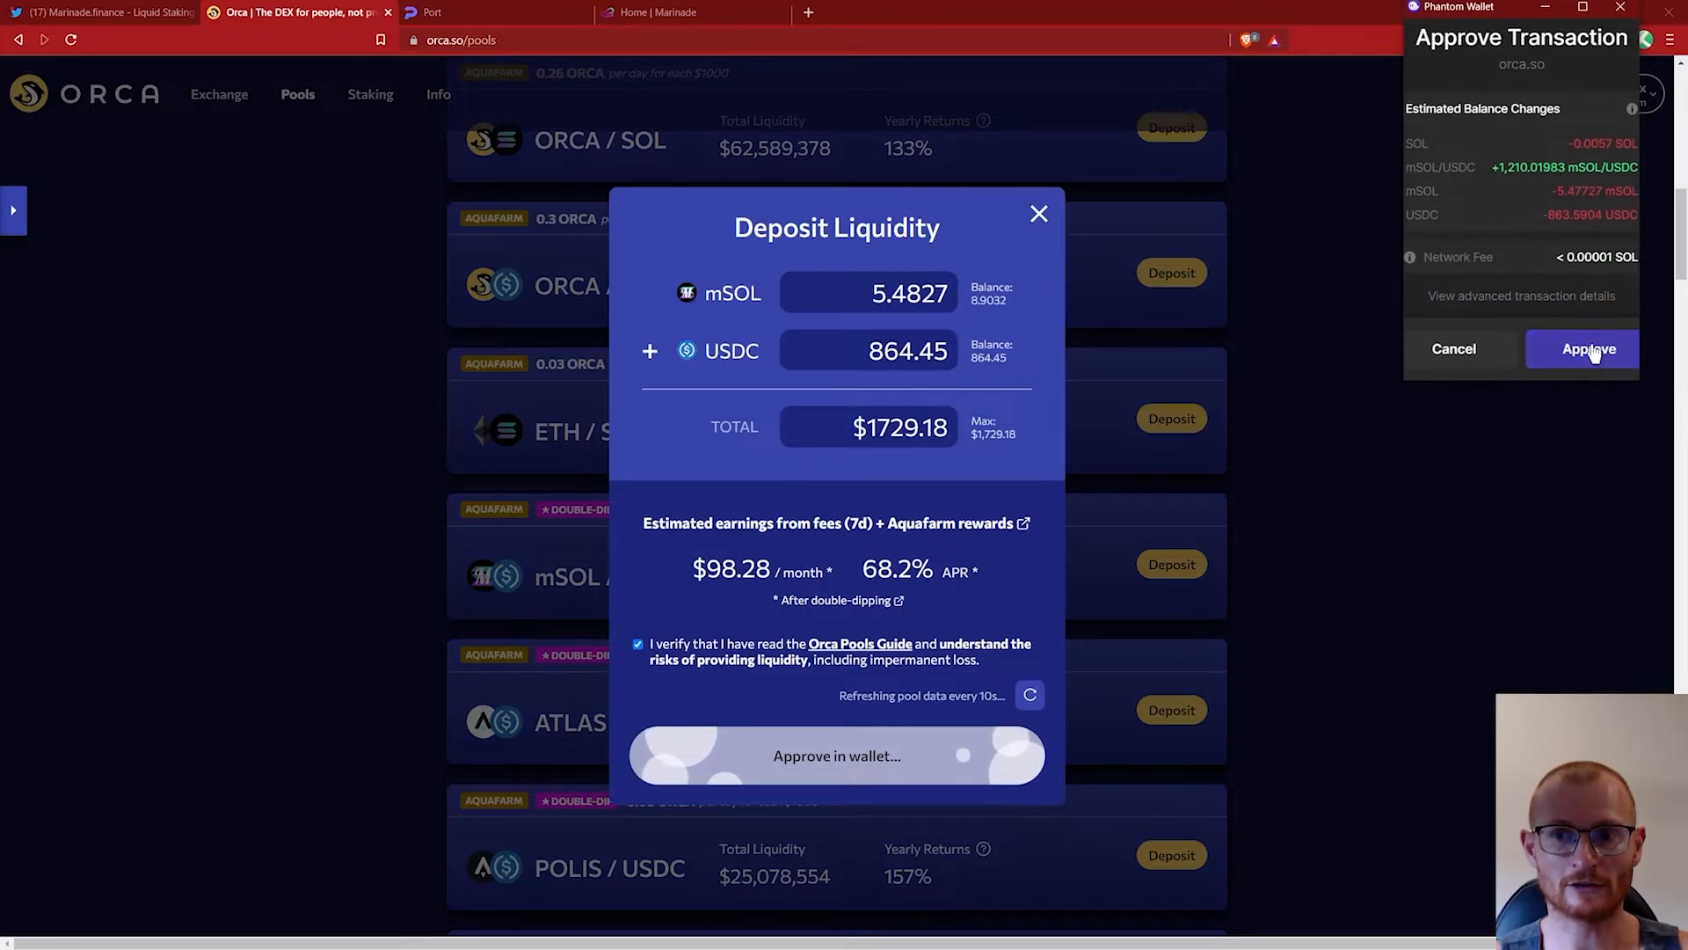
click(1593, 350)
click(760, 576)
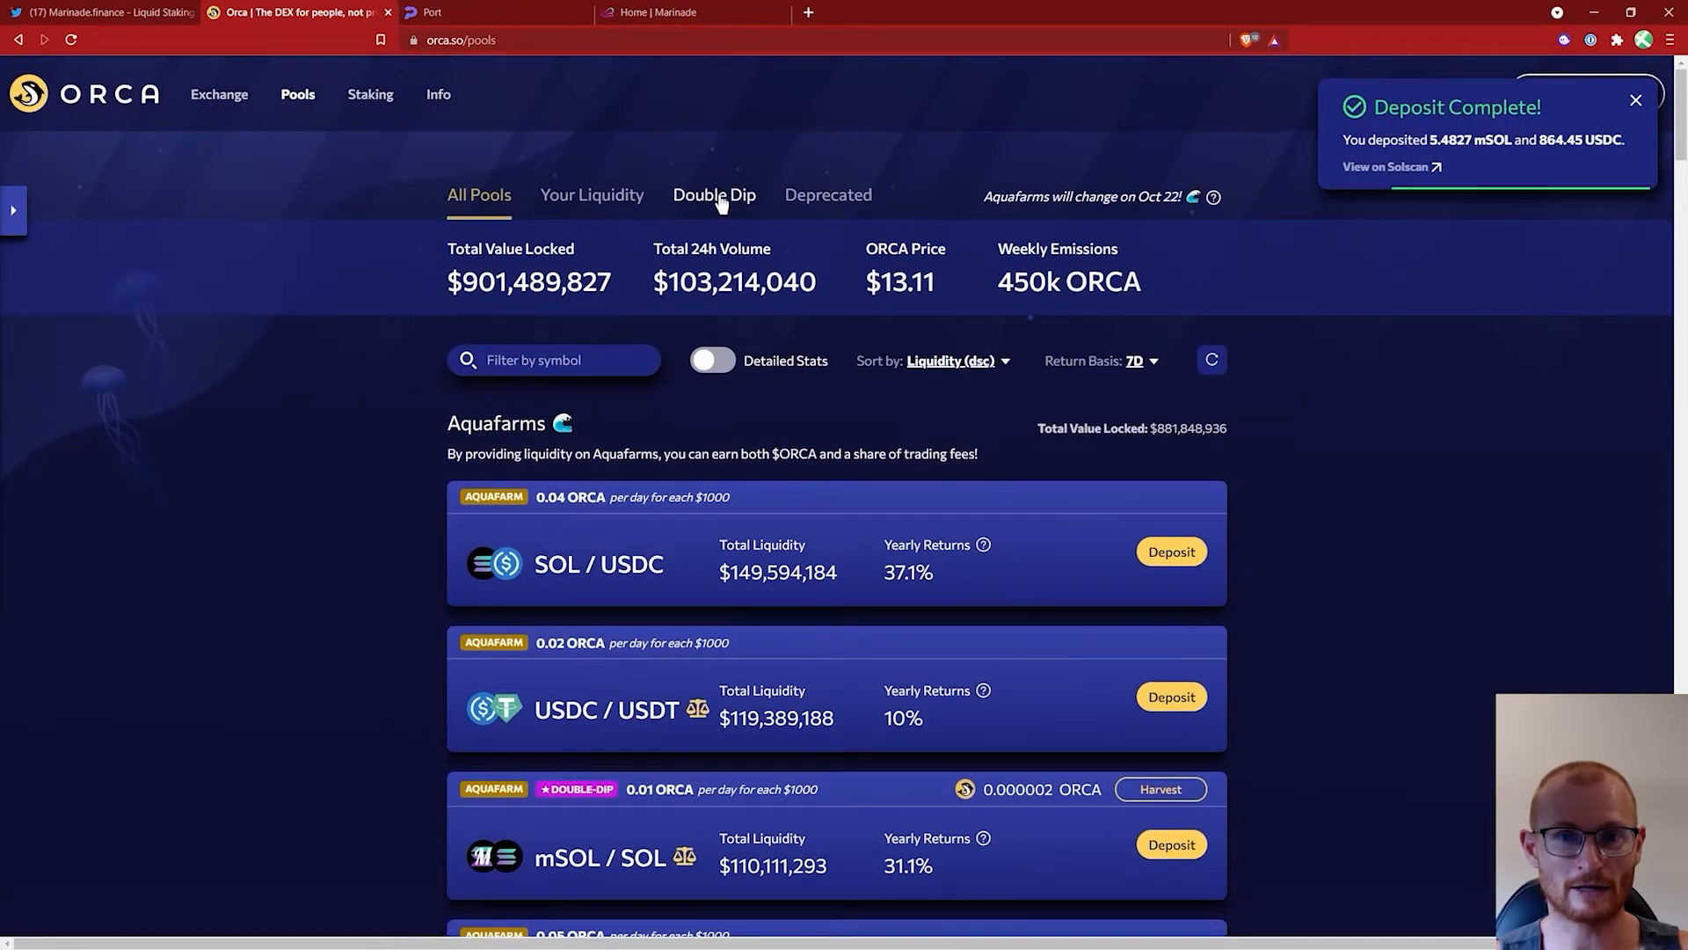
Step: Double-dip the mSOL/USDC liquidity tokens for MNDE rewards and approve the transaction in the wallet
click(719, 198)
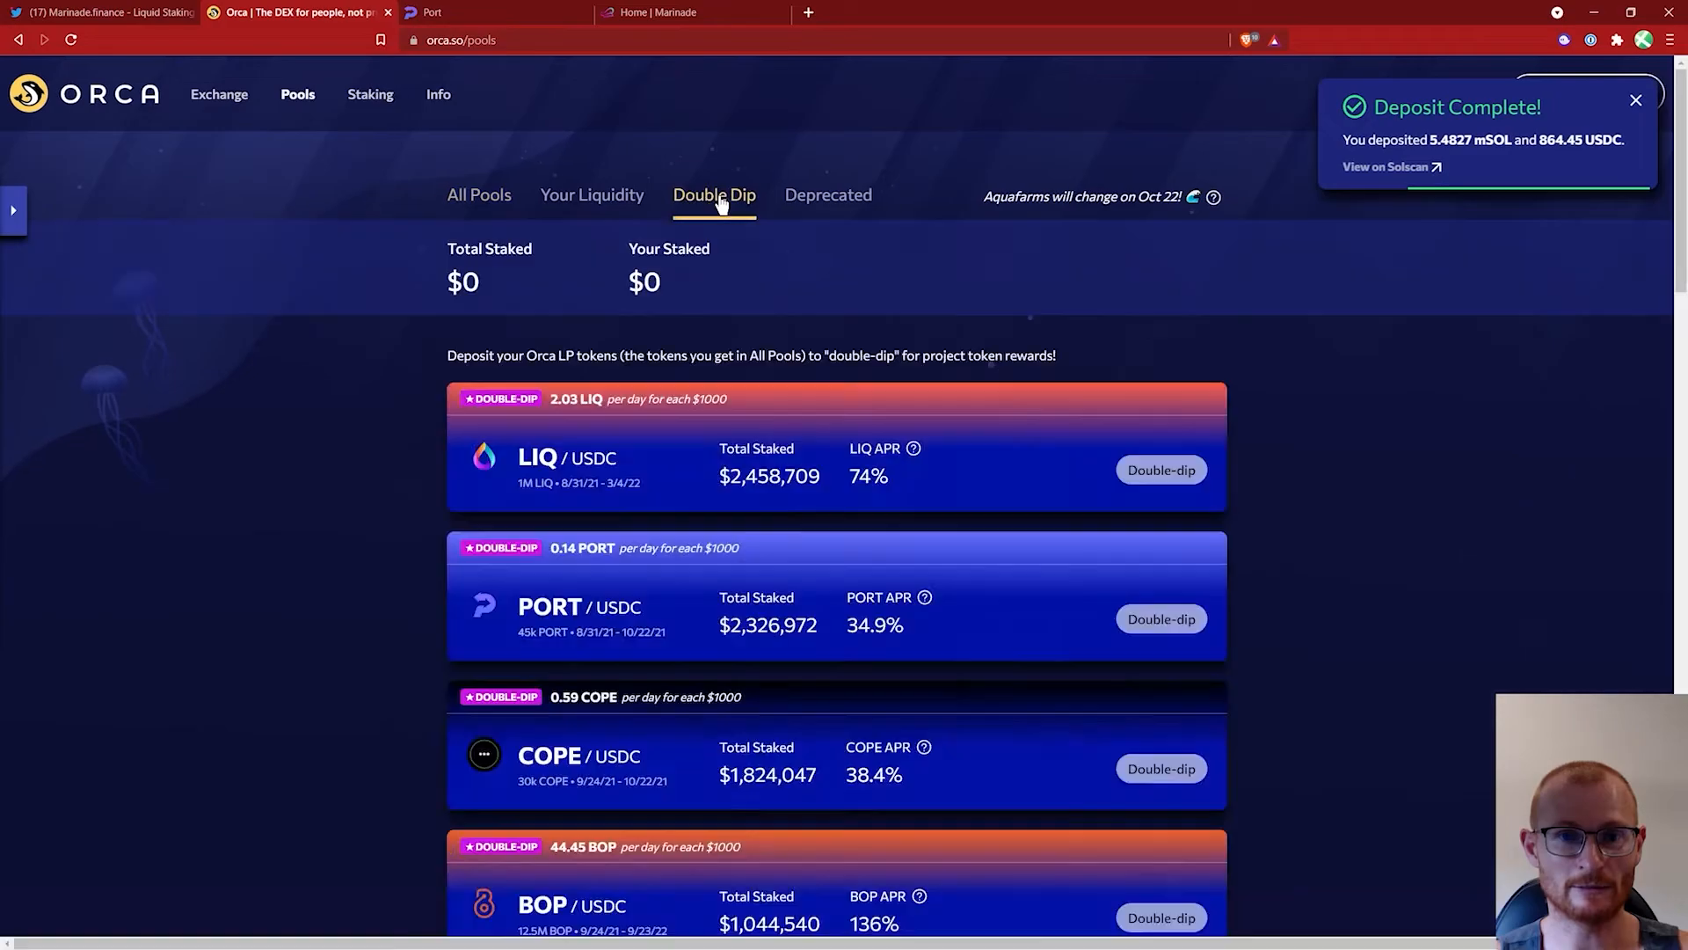
scroll(1008, 550, down, 15)
scroll(965, 535, up, 2)
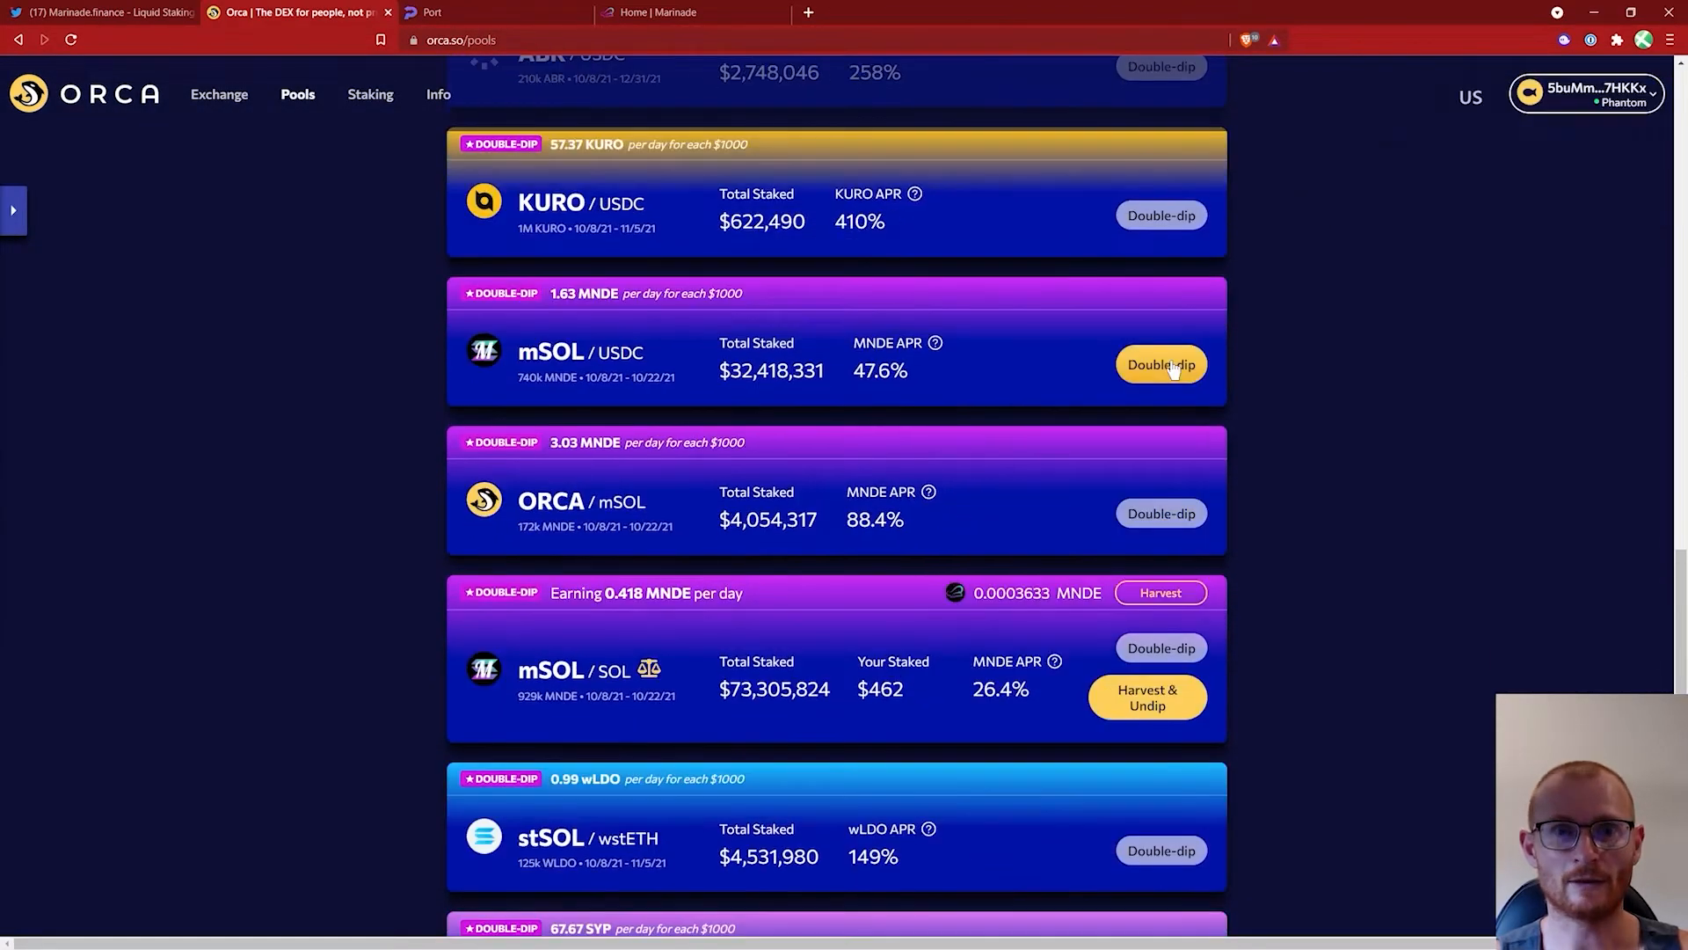
click(1172, 370)
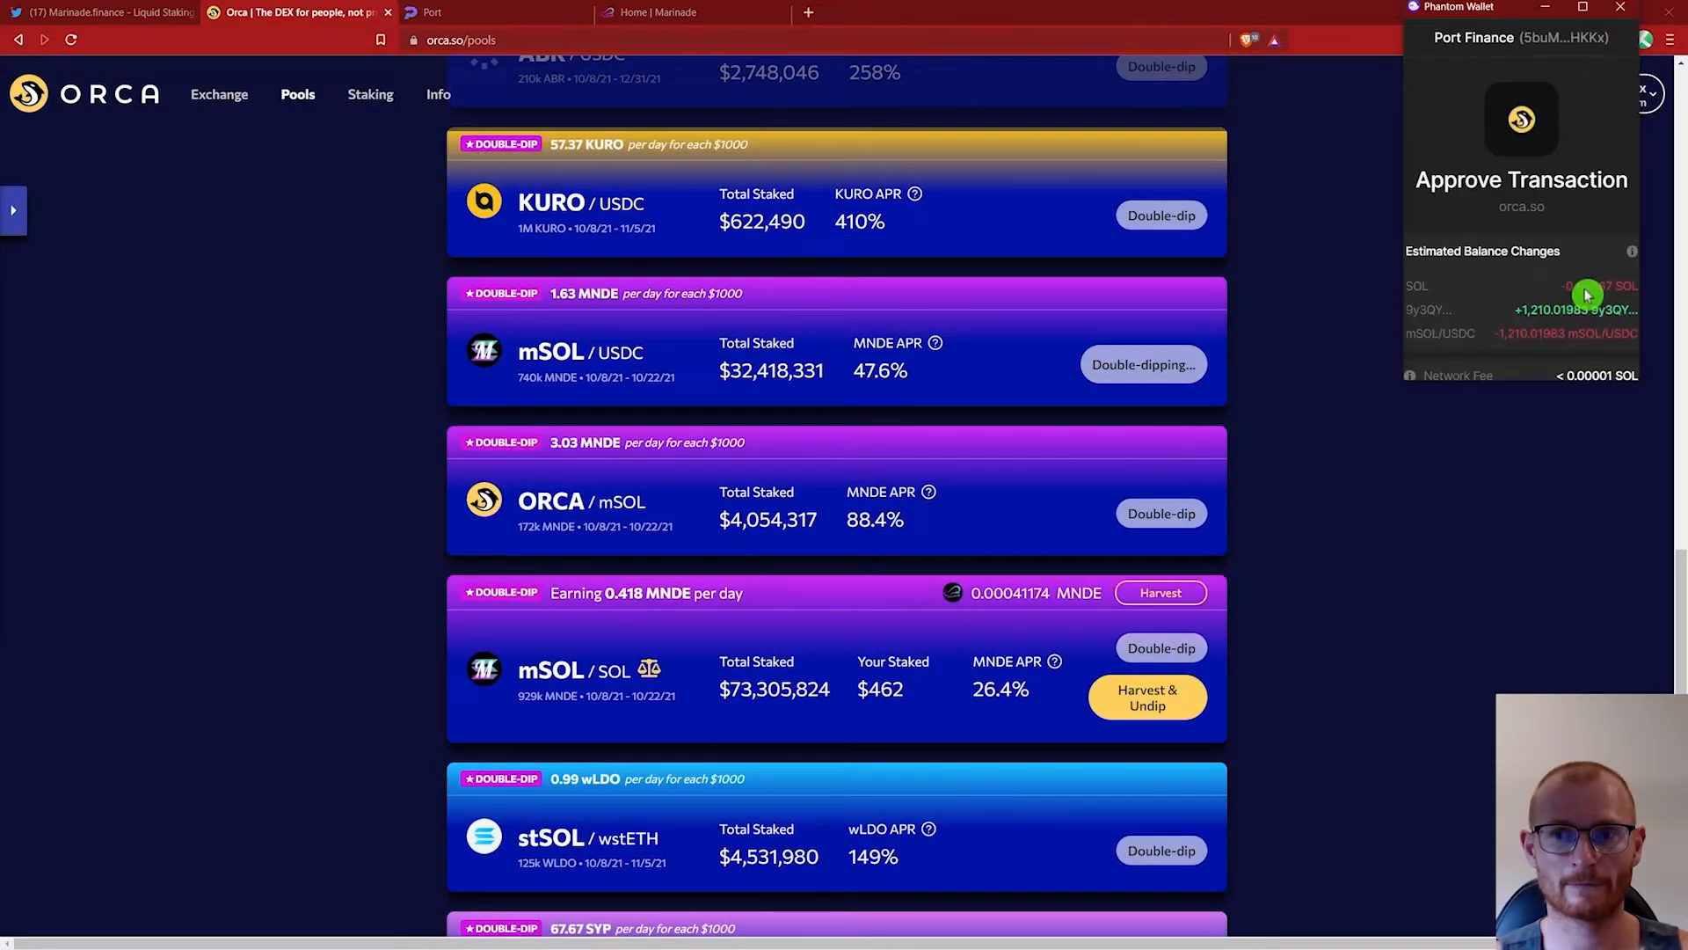
scroll(1583, 307, down, 1)
scroll(1583, 308, down, 2)
click(1565, 349)
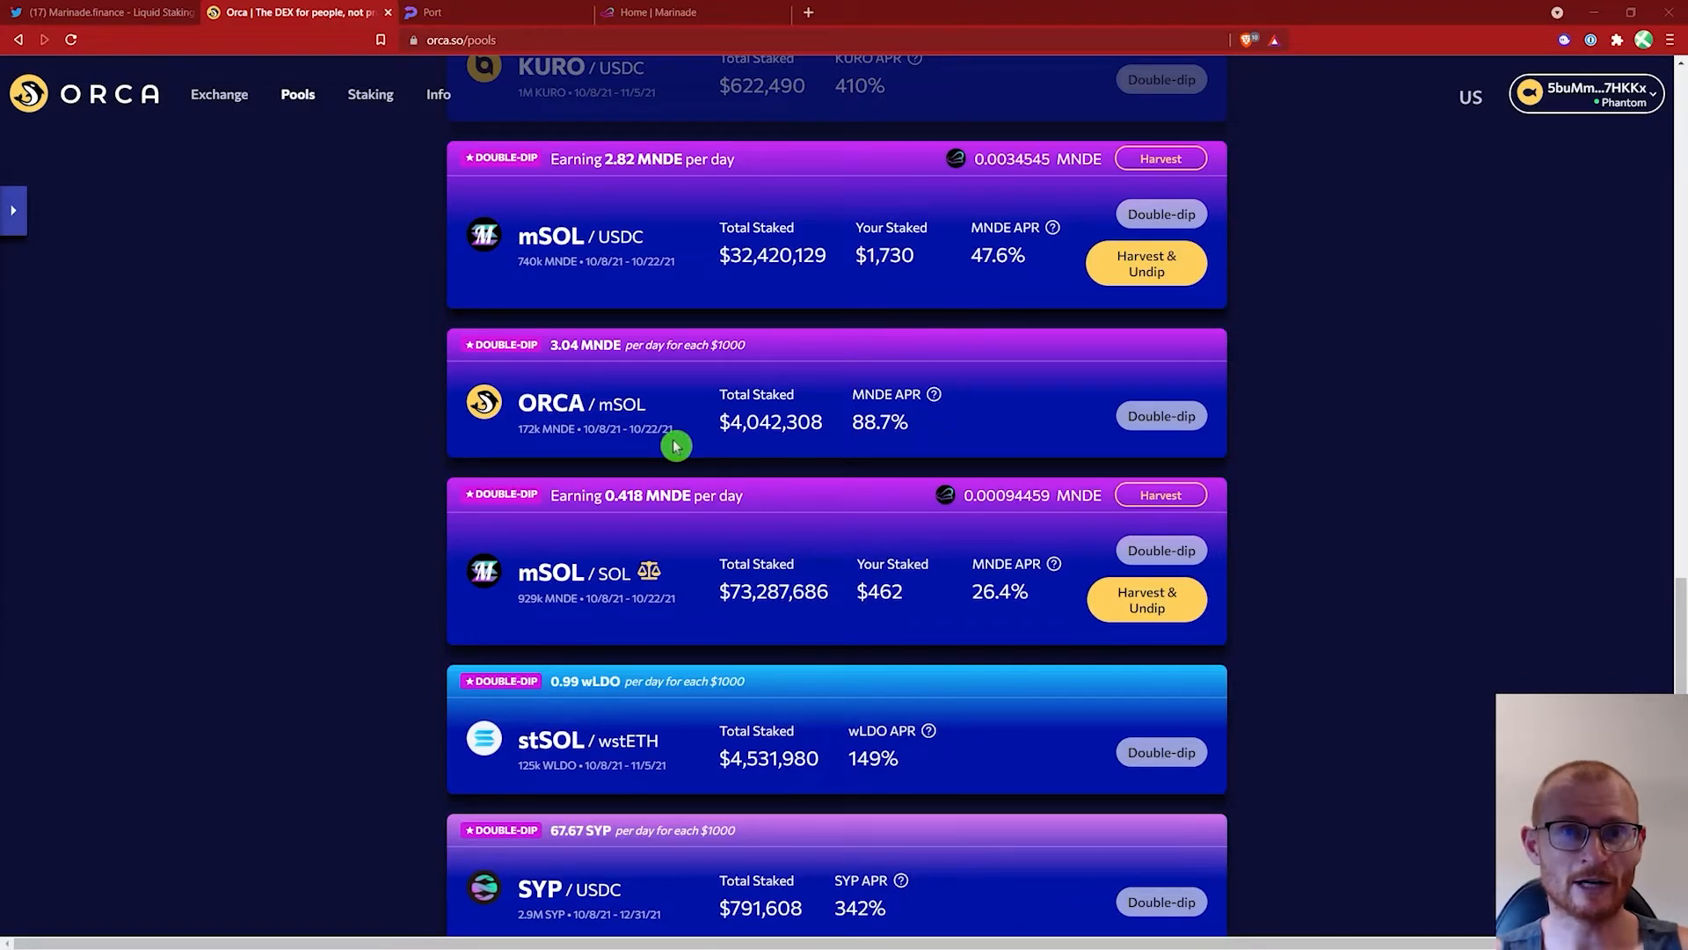
Step: Harvest the MNDE rewards from the mSOL/SOL double-dip pool and approve the transaction
scroll(1189, 568, up, 1)
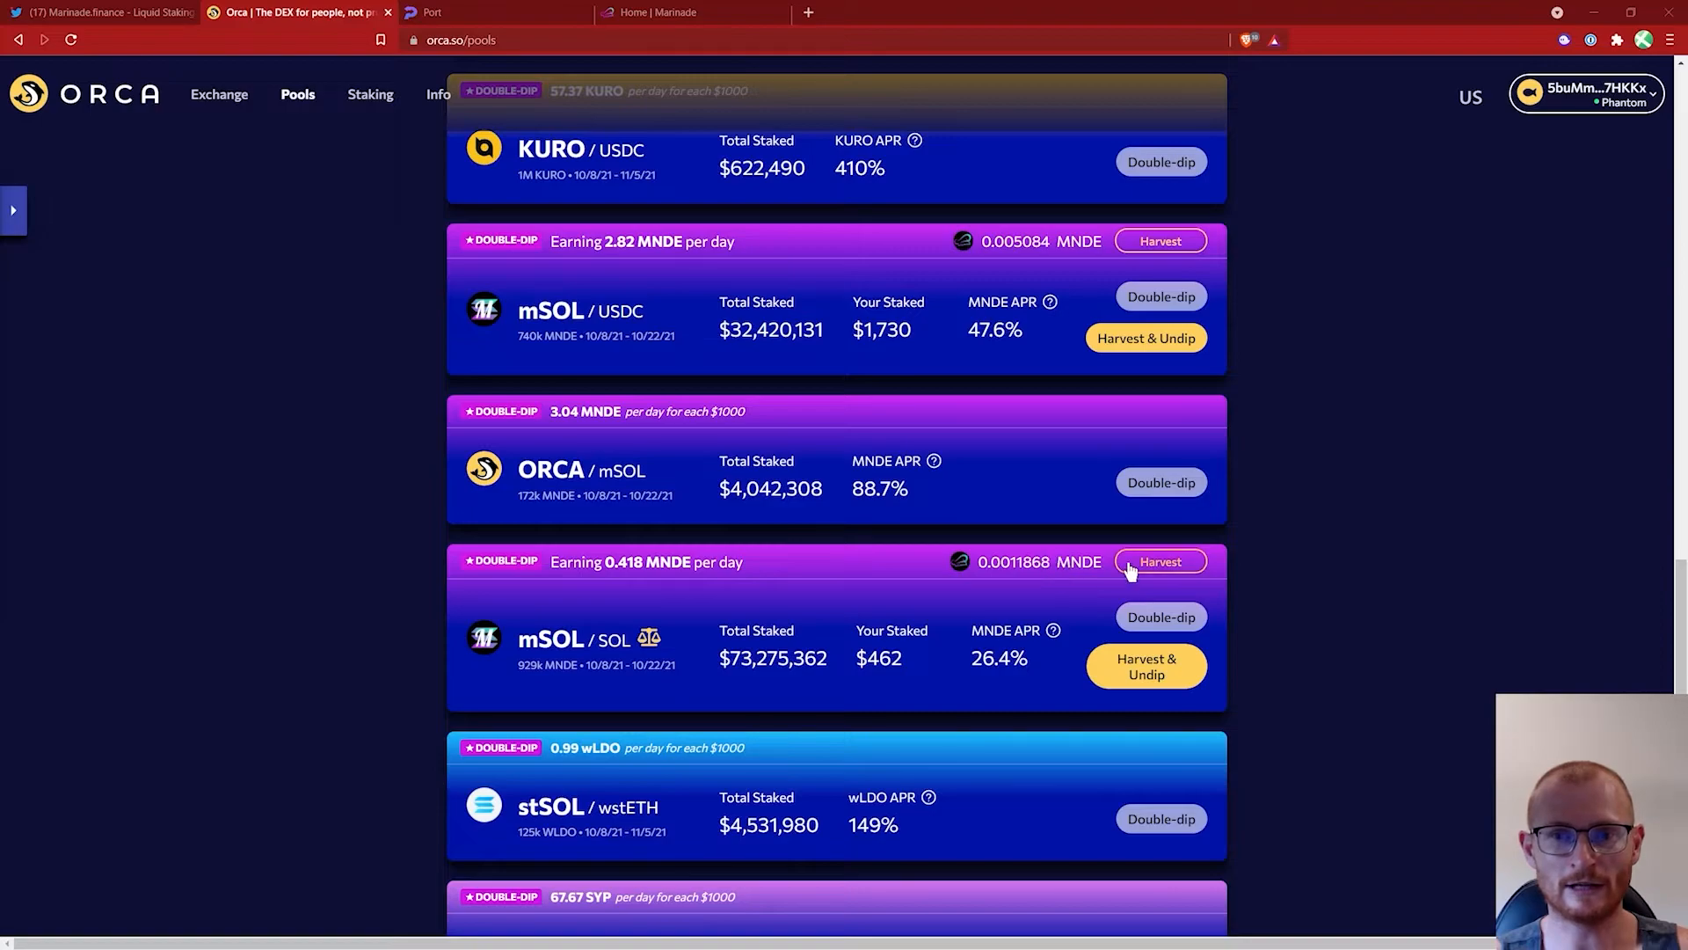
click(1157, 564)
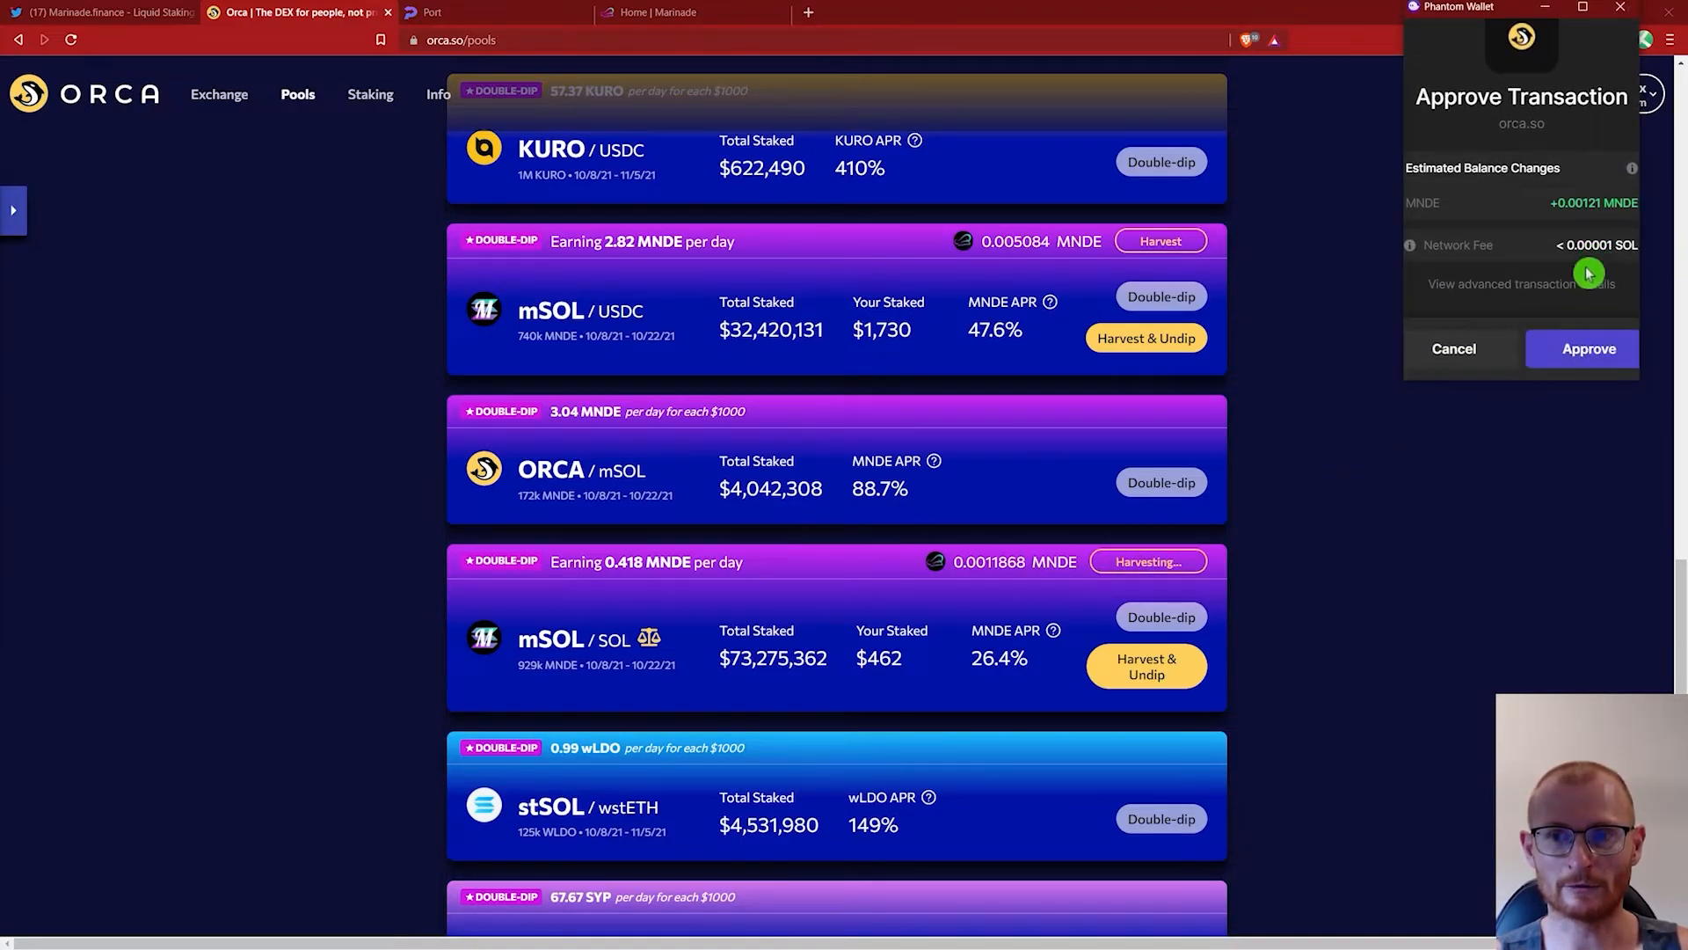
click(1588, 348)
Step: Return to the full pool list, harvest the ORCA rewards of the mSOL/SOL Aquafarm and approve the transaction
scroll(1258, 332, up, 20)
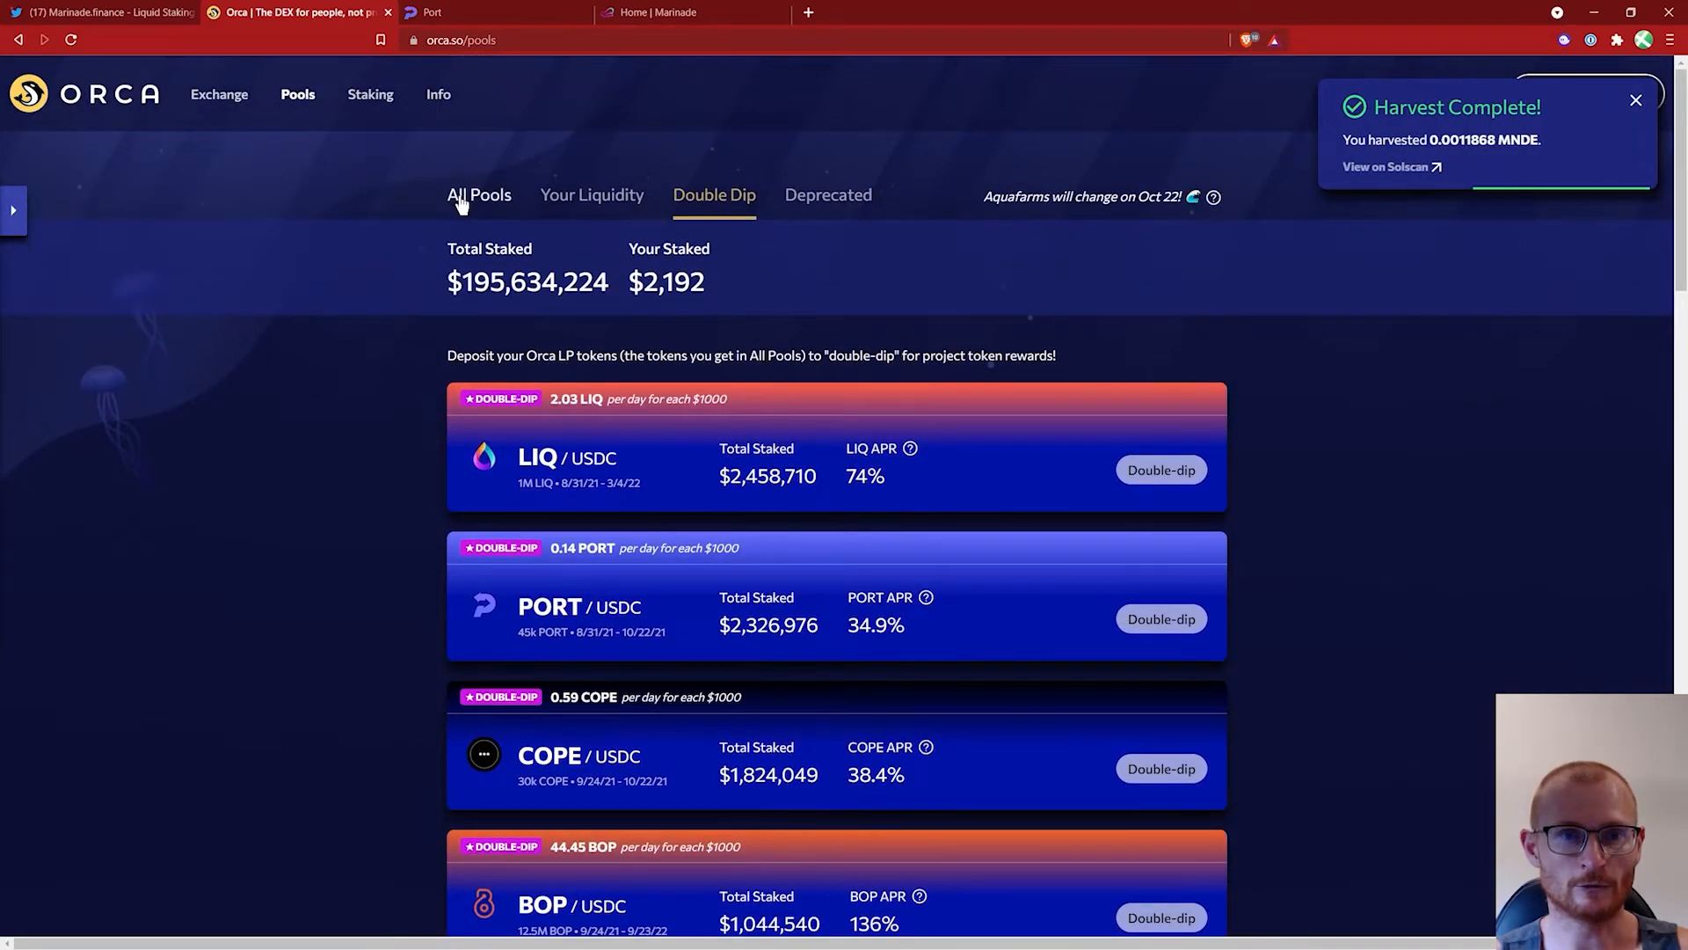
click(461, 202)
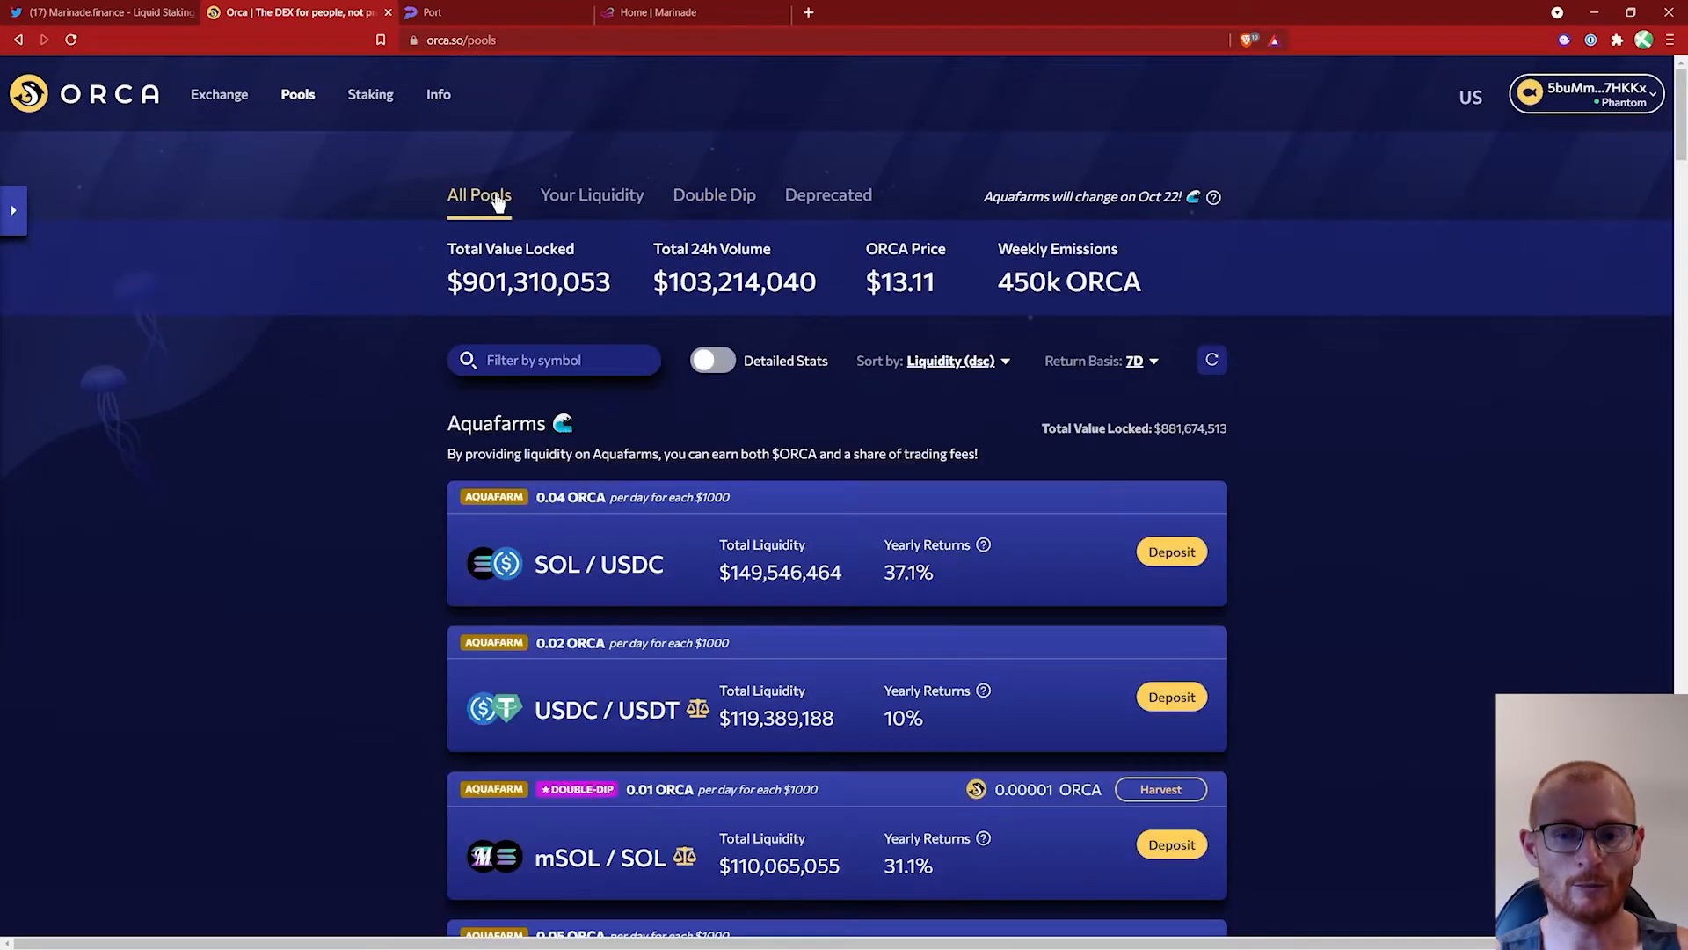
scroll(1180, 433, down, 4)
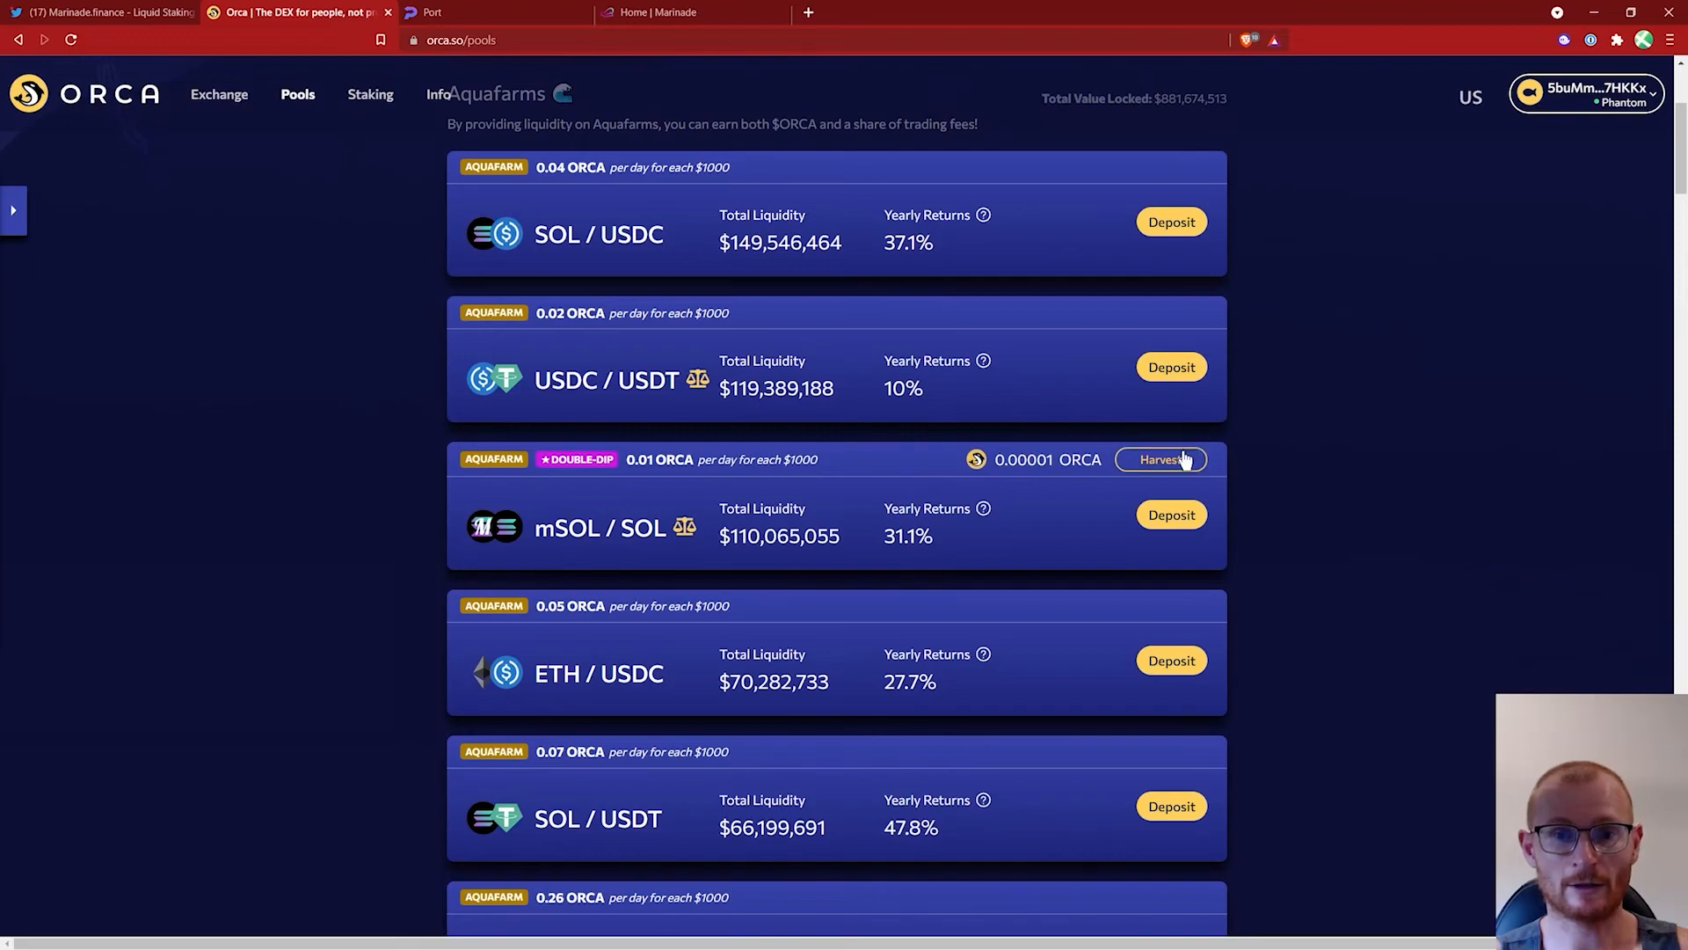
click(1190, 483)
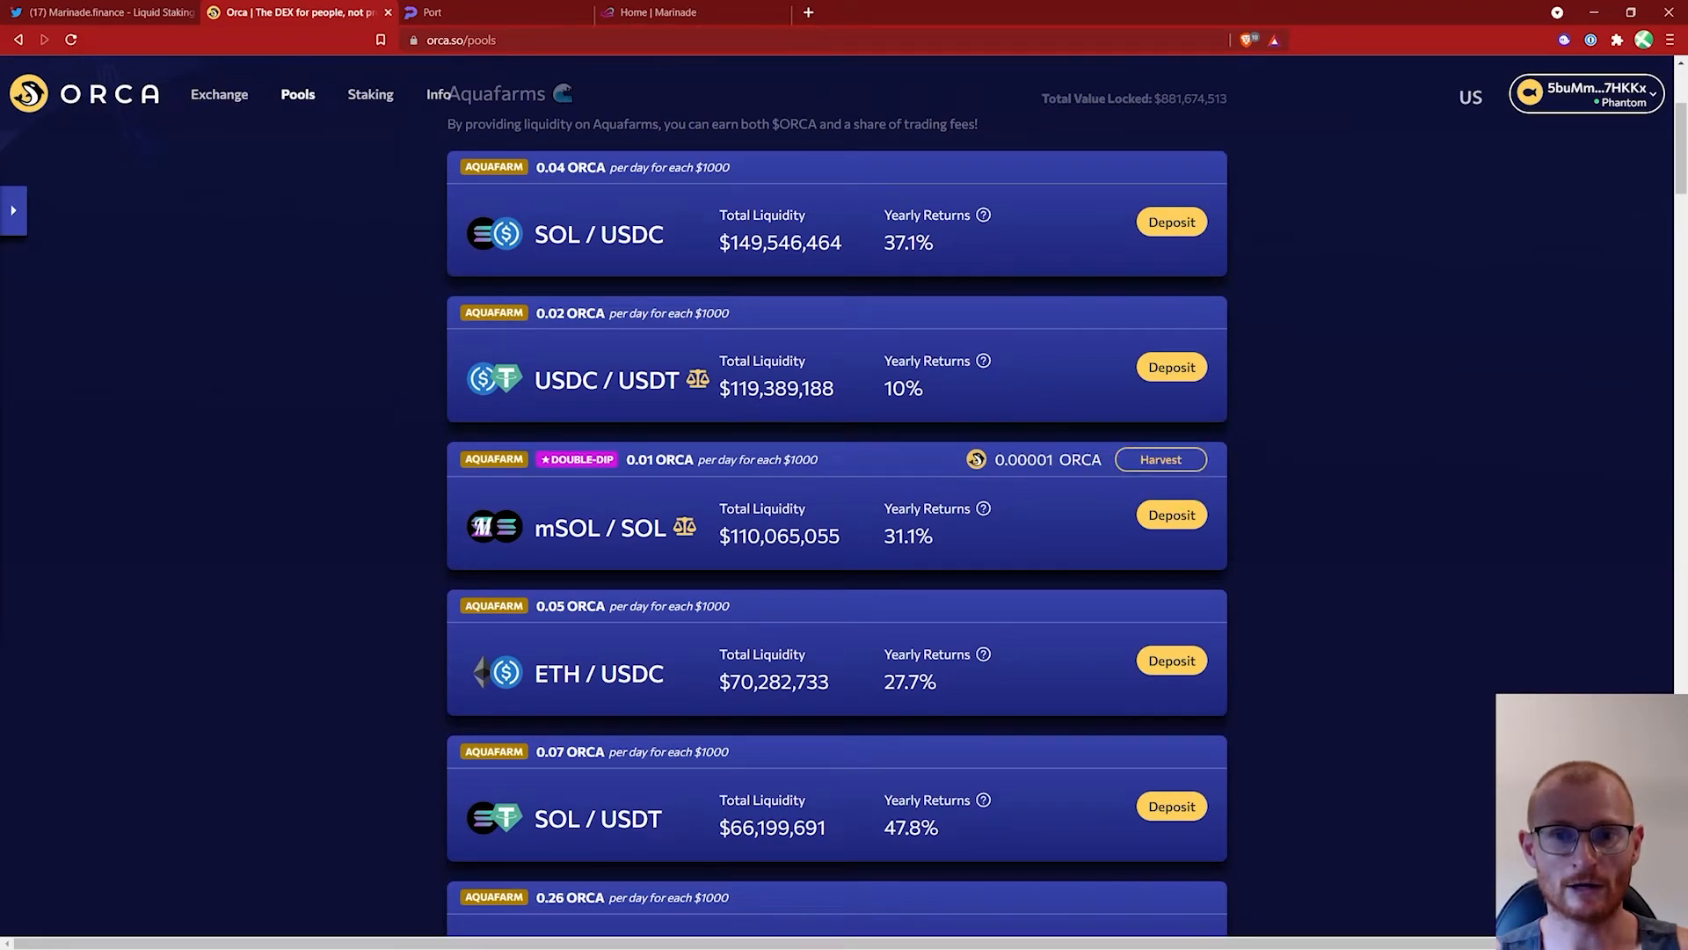
click(1586, 352)
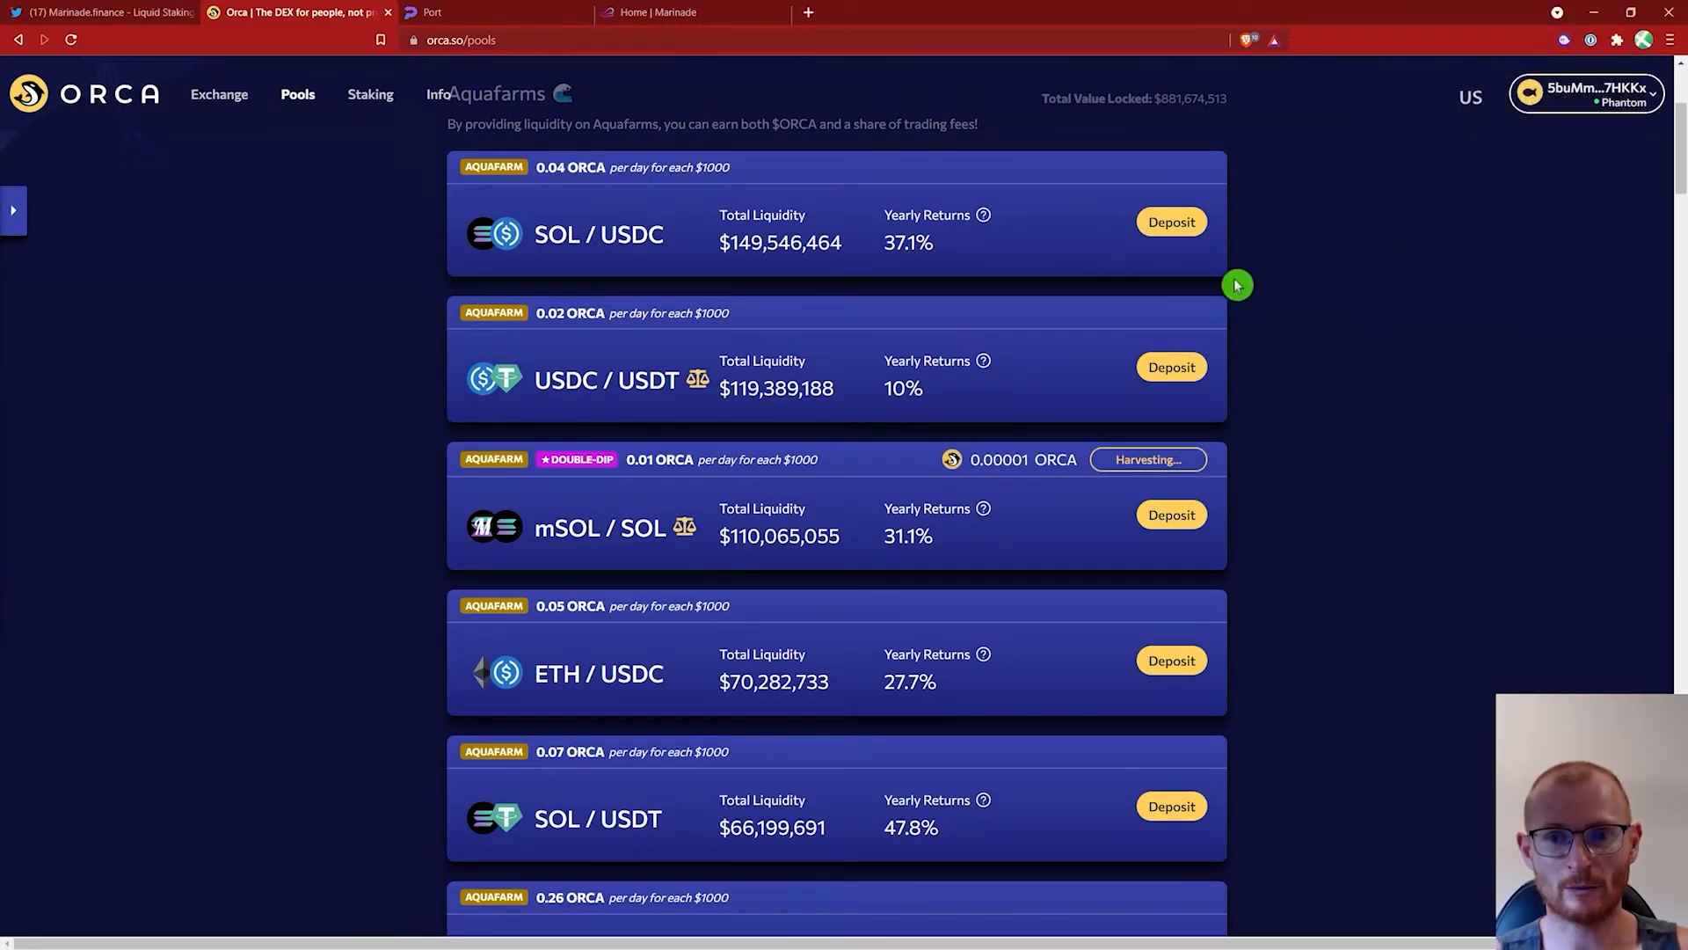
scroll(1266, 297, down, 3)
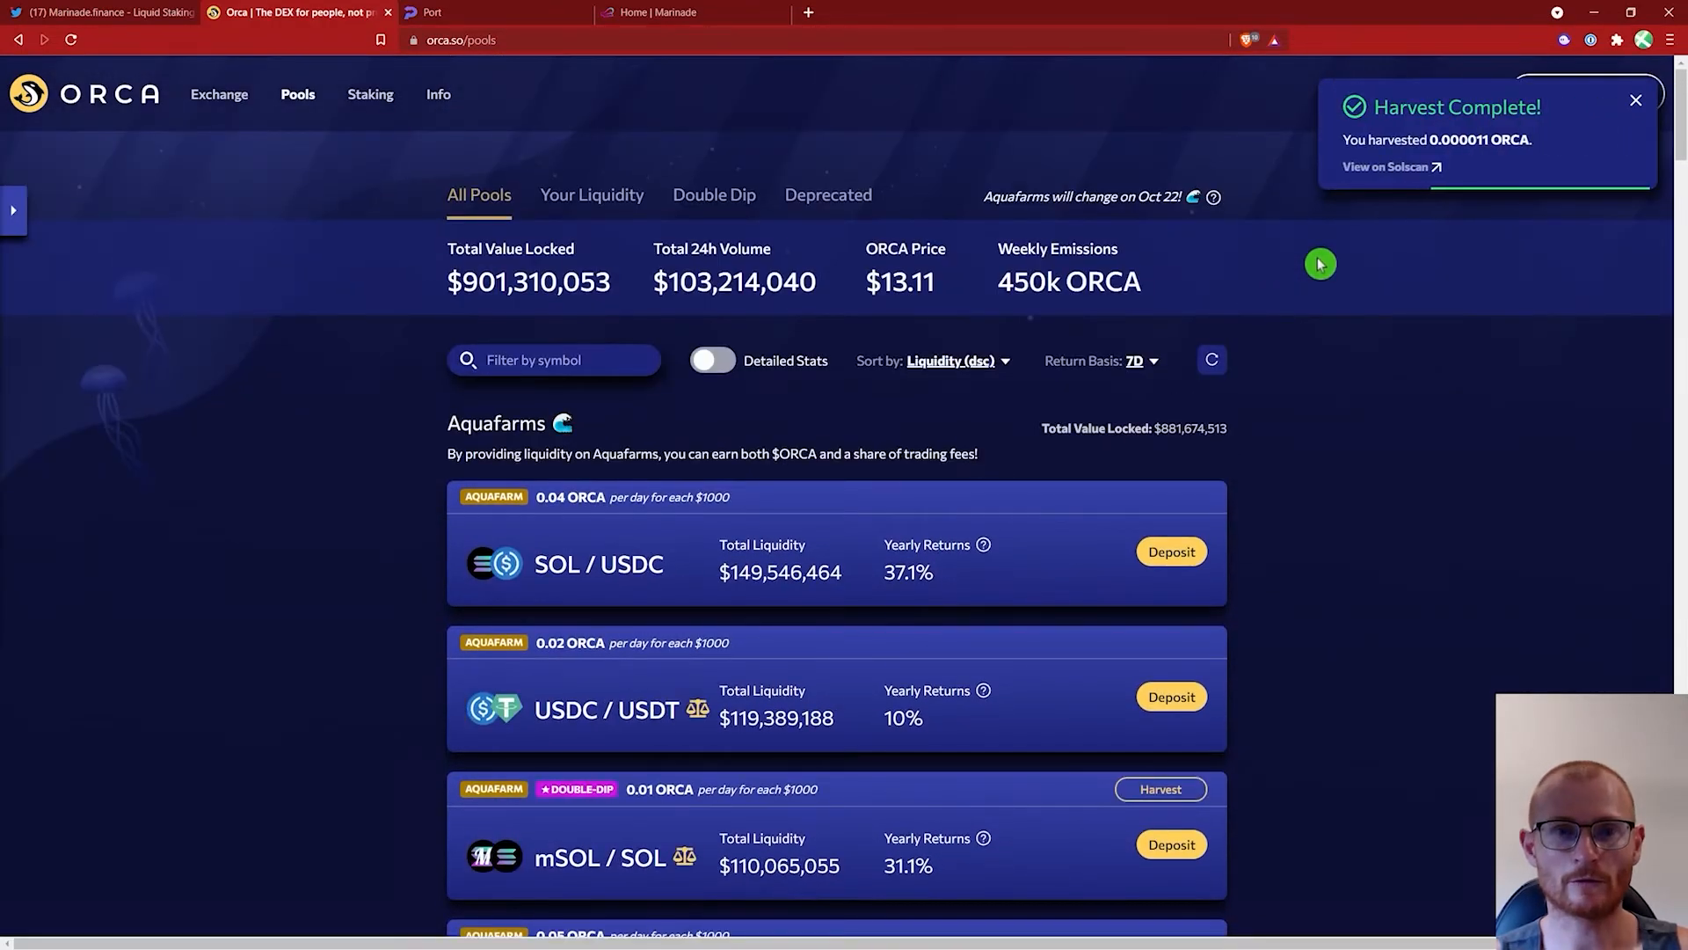
Step: Stake the full 0.21 ORCA as a single-token deposit on the Staking page and approve the transaction in the wallet
click(378, 105)
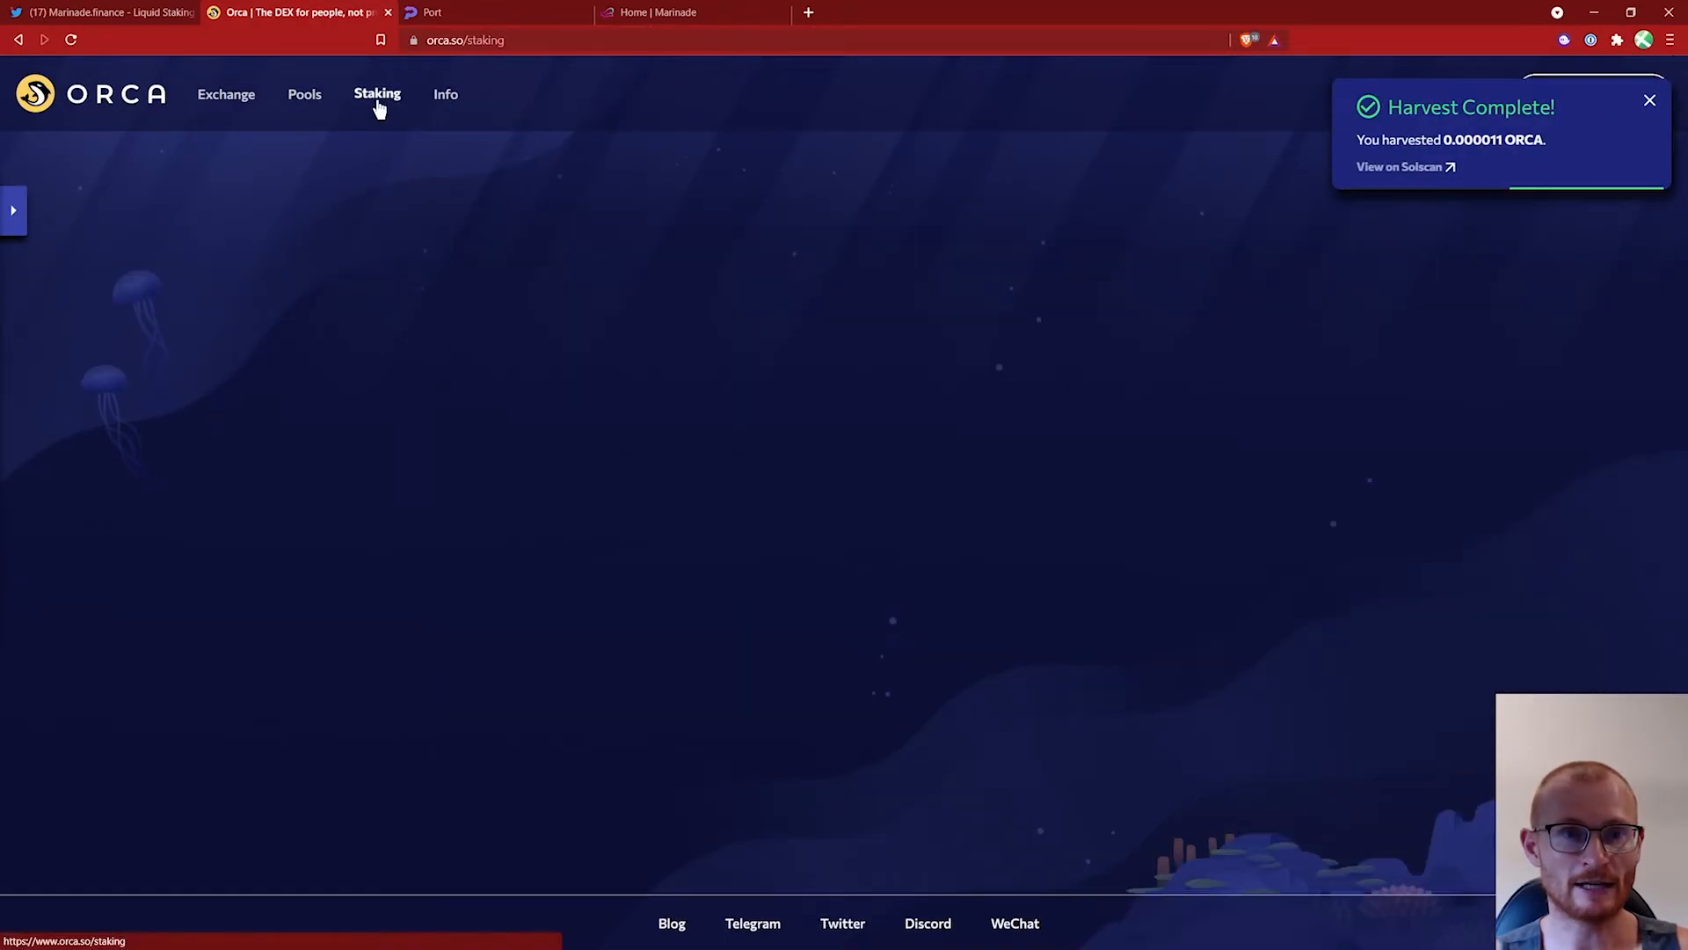
click(902, 709)
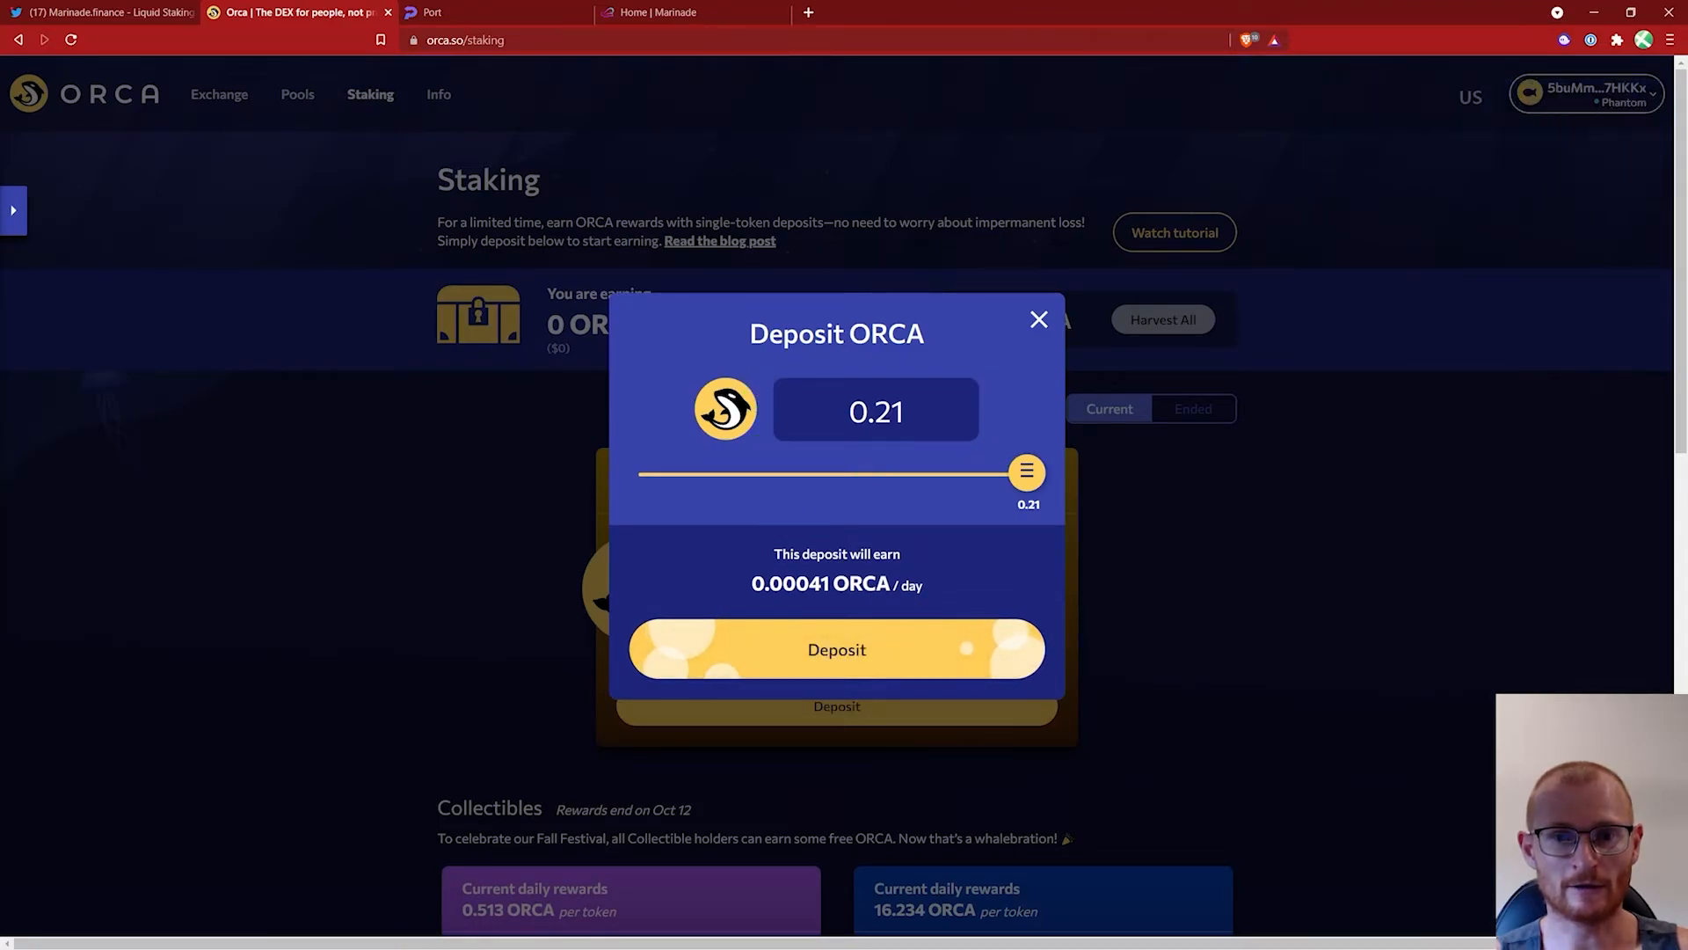
click(843, 654)
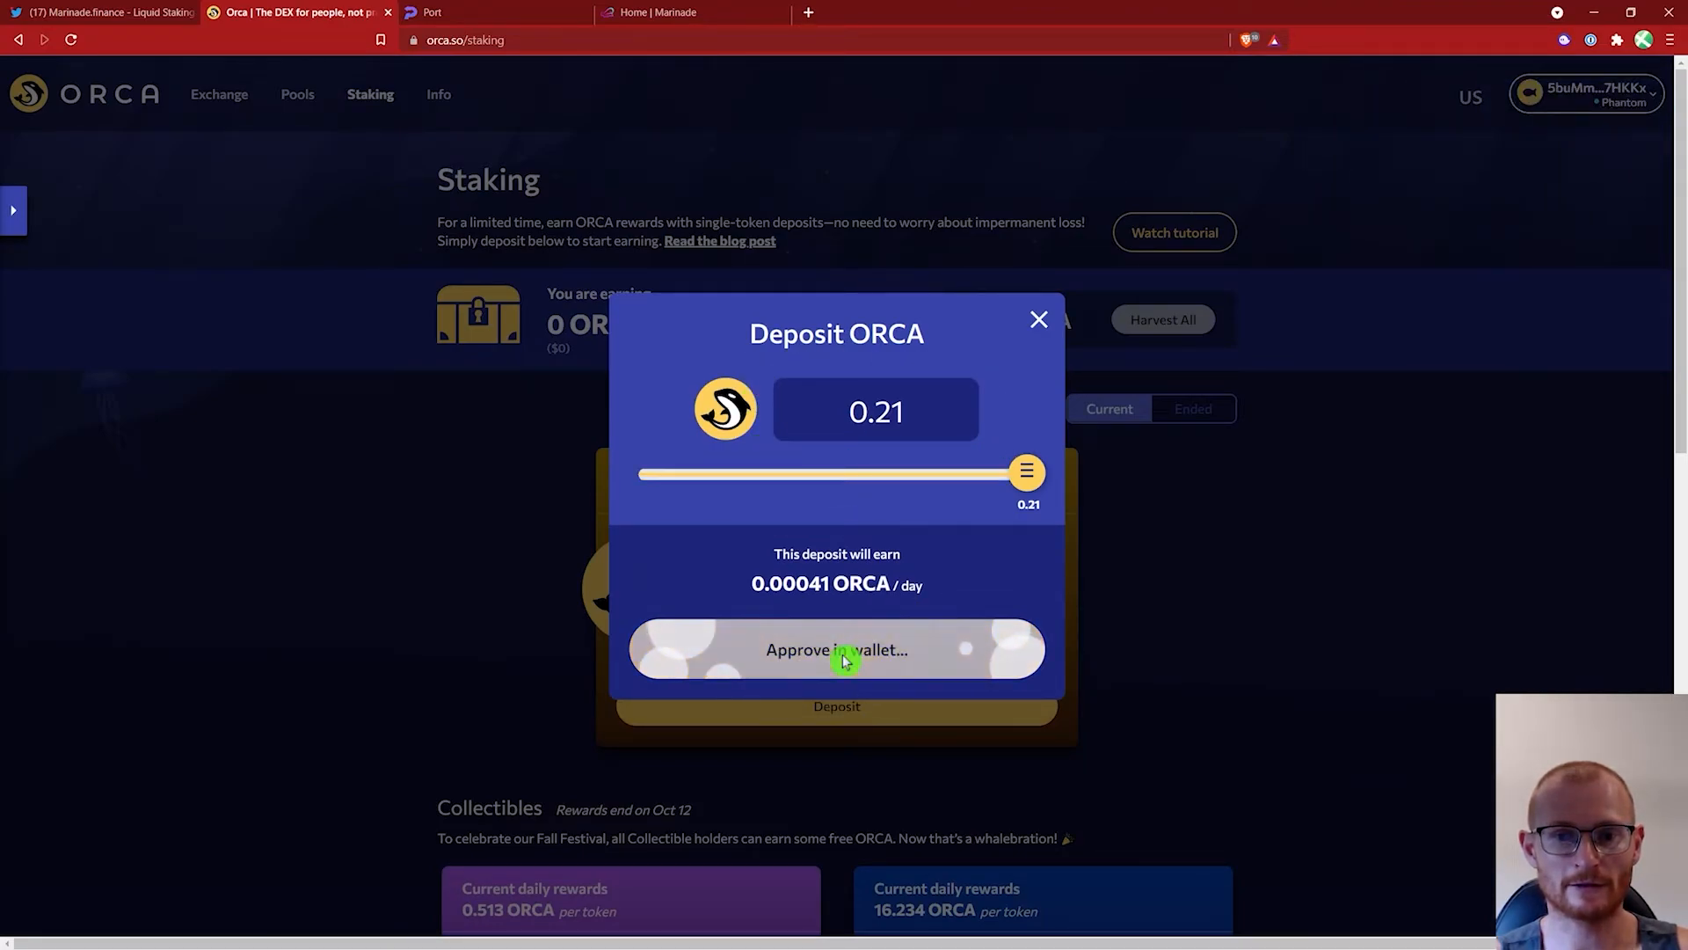
click(1583, 351)
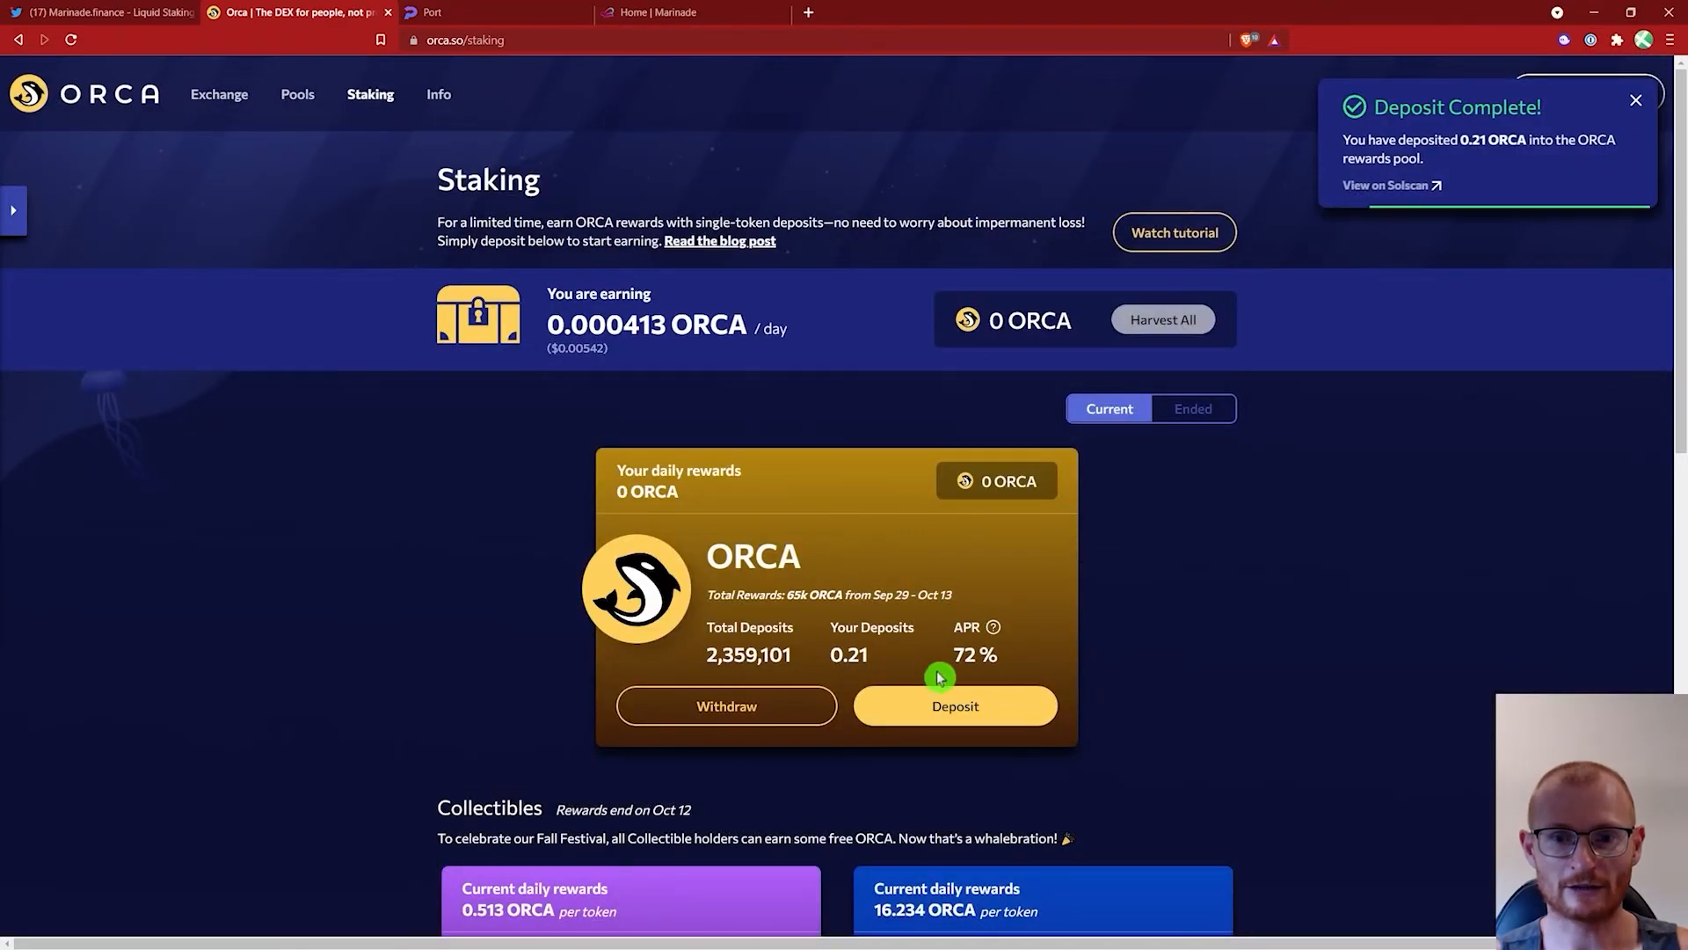
Step: Harvest and undip the staked mSOL/USDC liquidity tokens in the double-dip pools and approve the transaction in the wallet
click(292, 97)
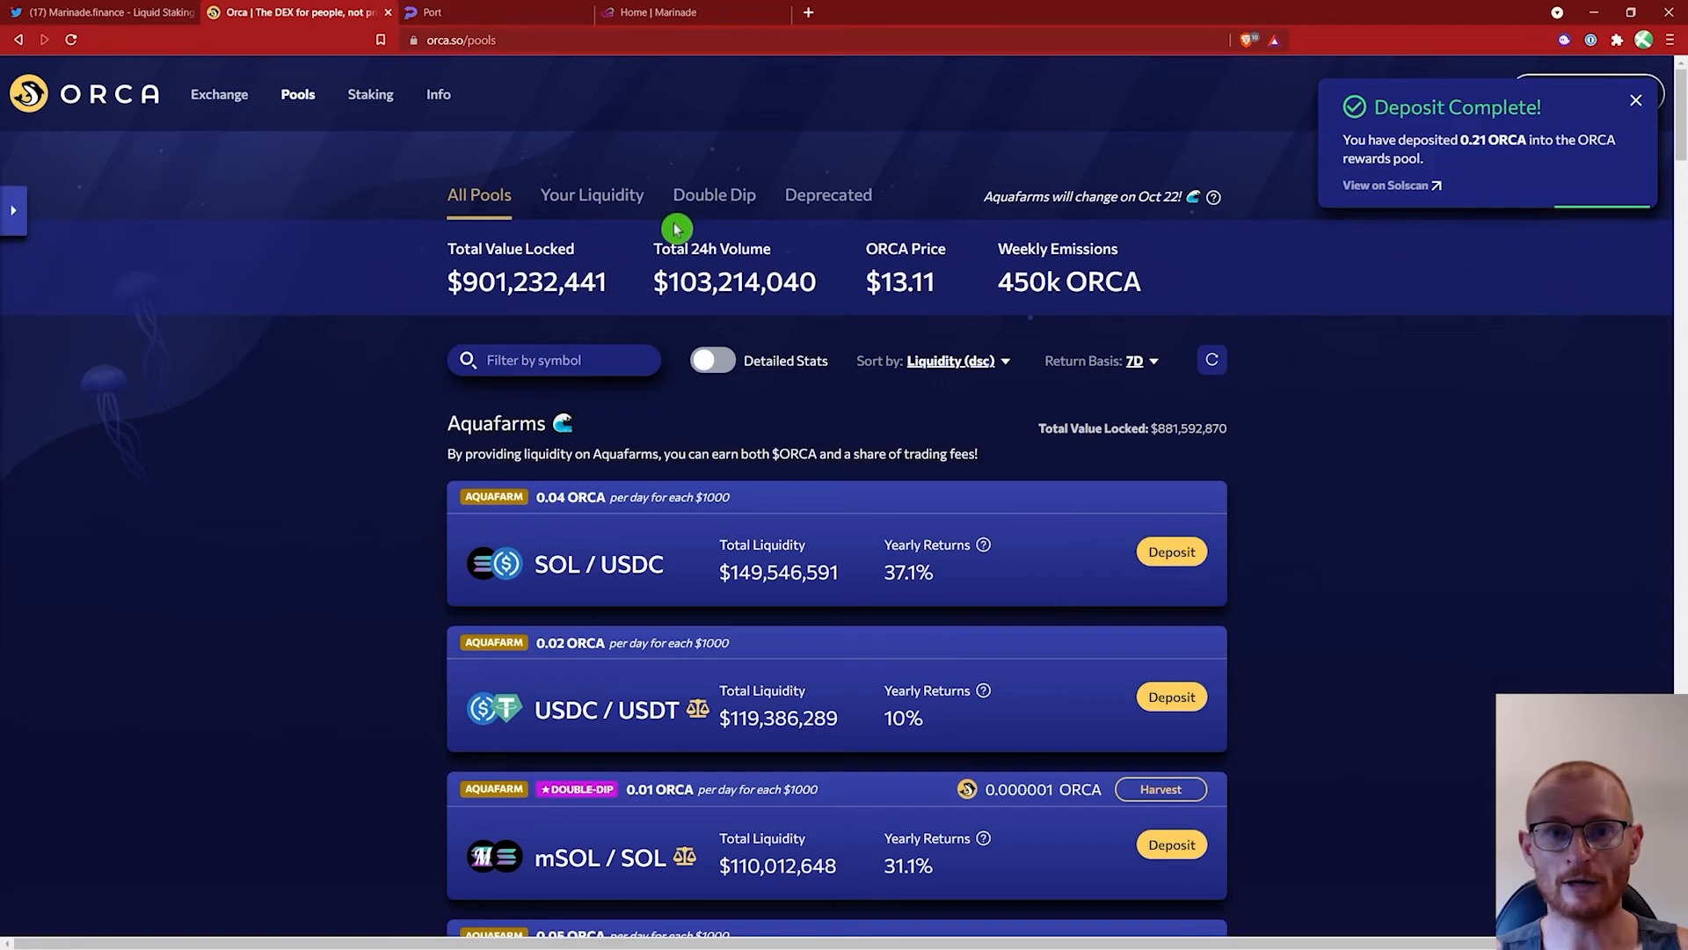
click(736, 201)
scroll(1231, 396, down, 20)
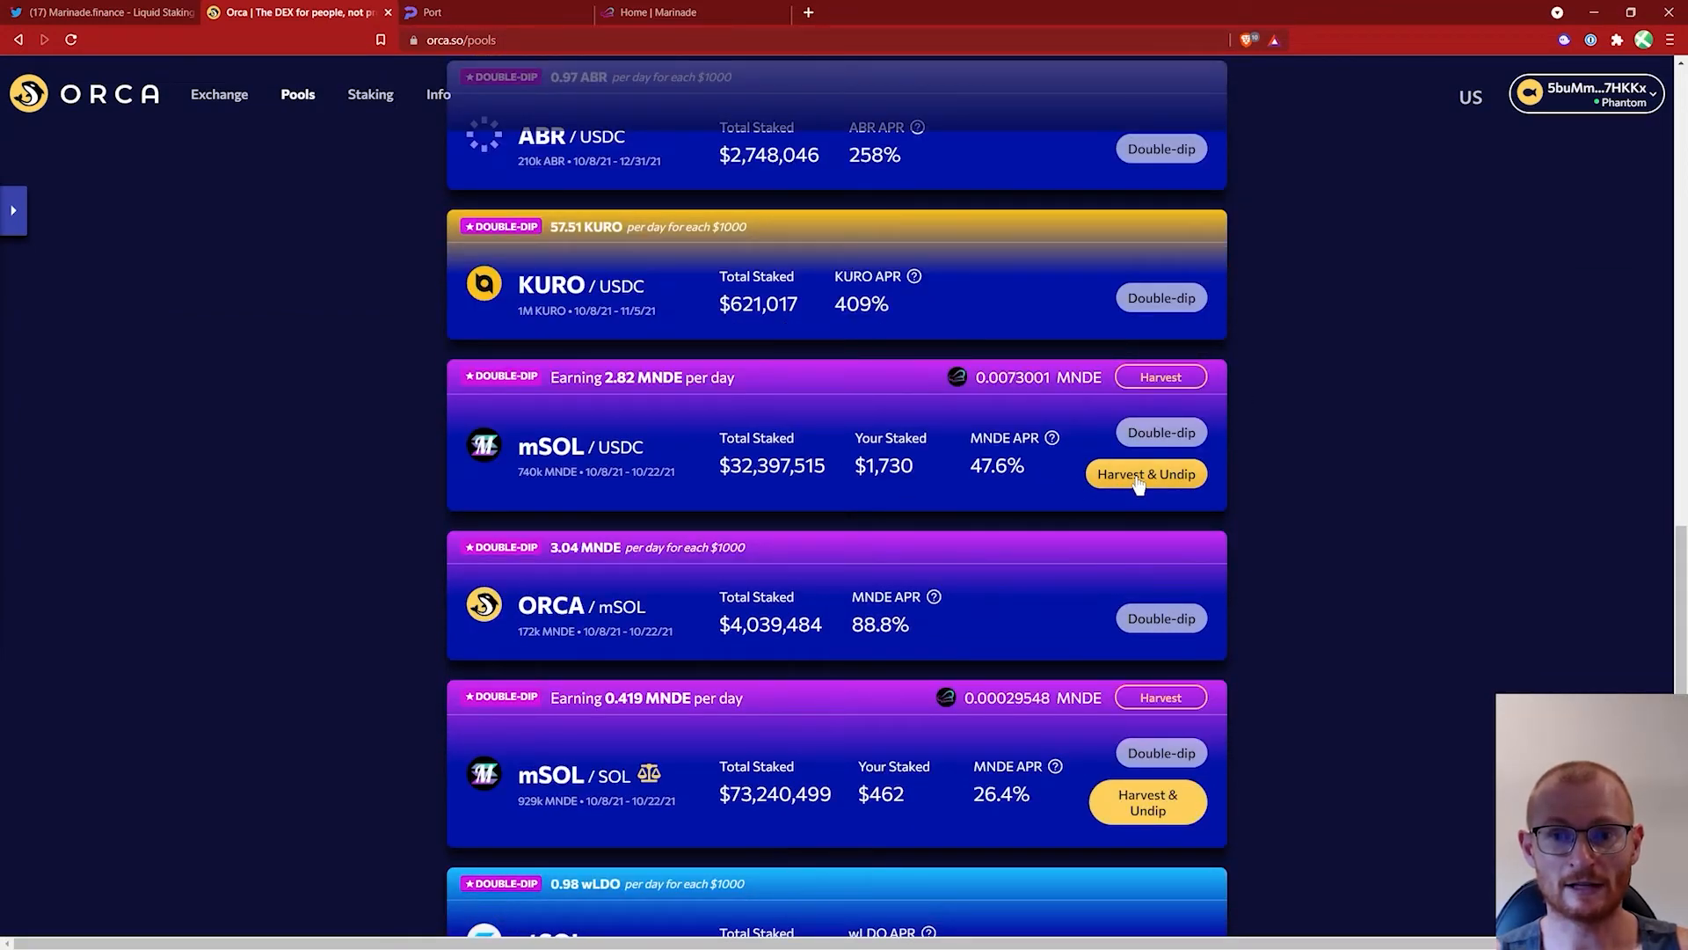
click(1139, 483)
click(1588, 279)
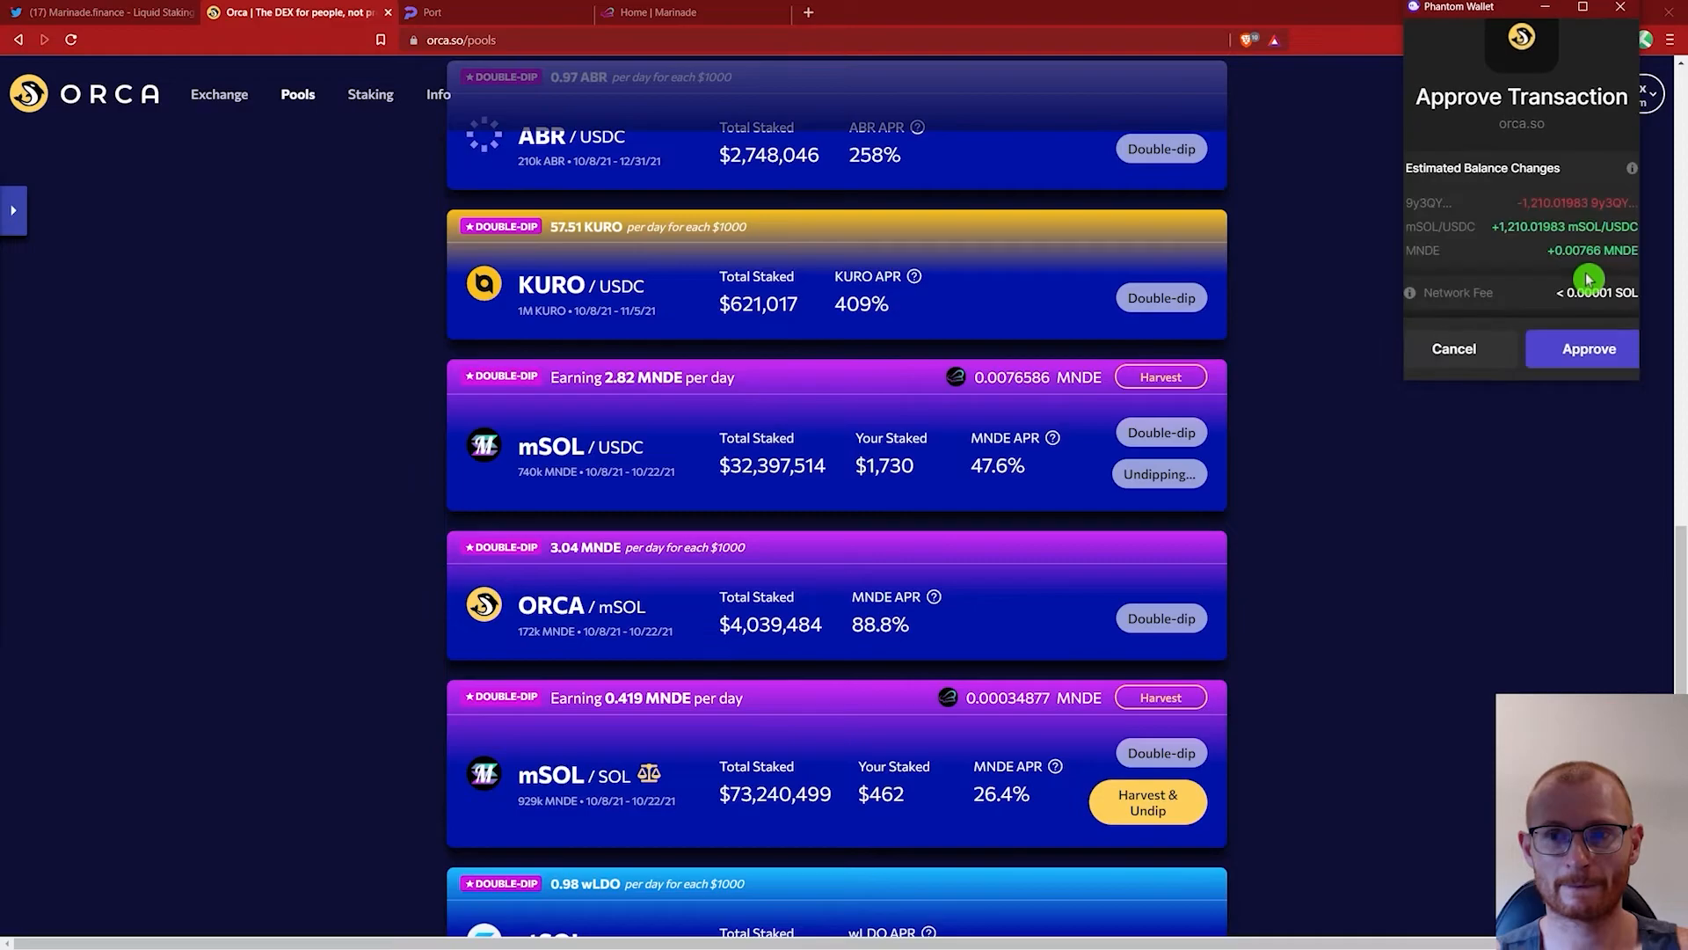
click(1552, 353)
click(884, 431)
Step: Return to the full pool list, withdraw 100% of the mSOL/USDC liquidity and approve the transaction in the wallet
scroll(884, 431, up, 15)
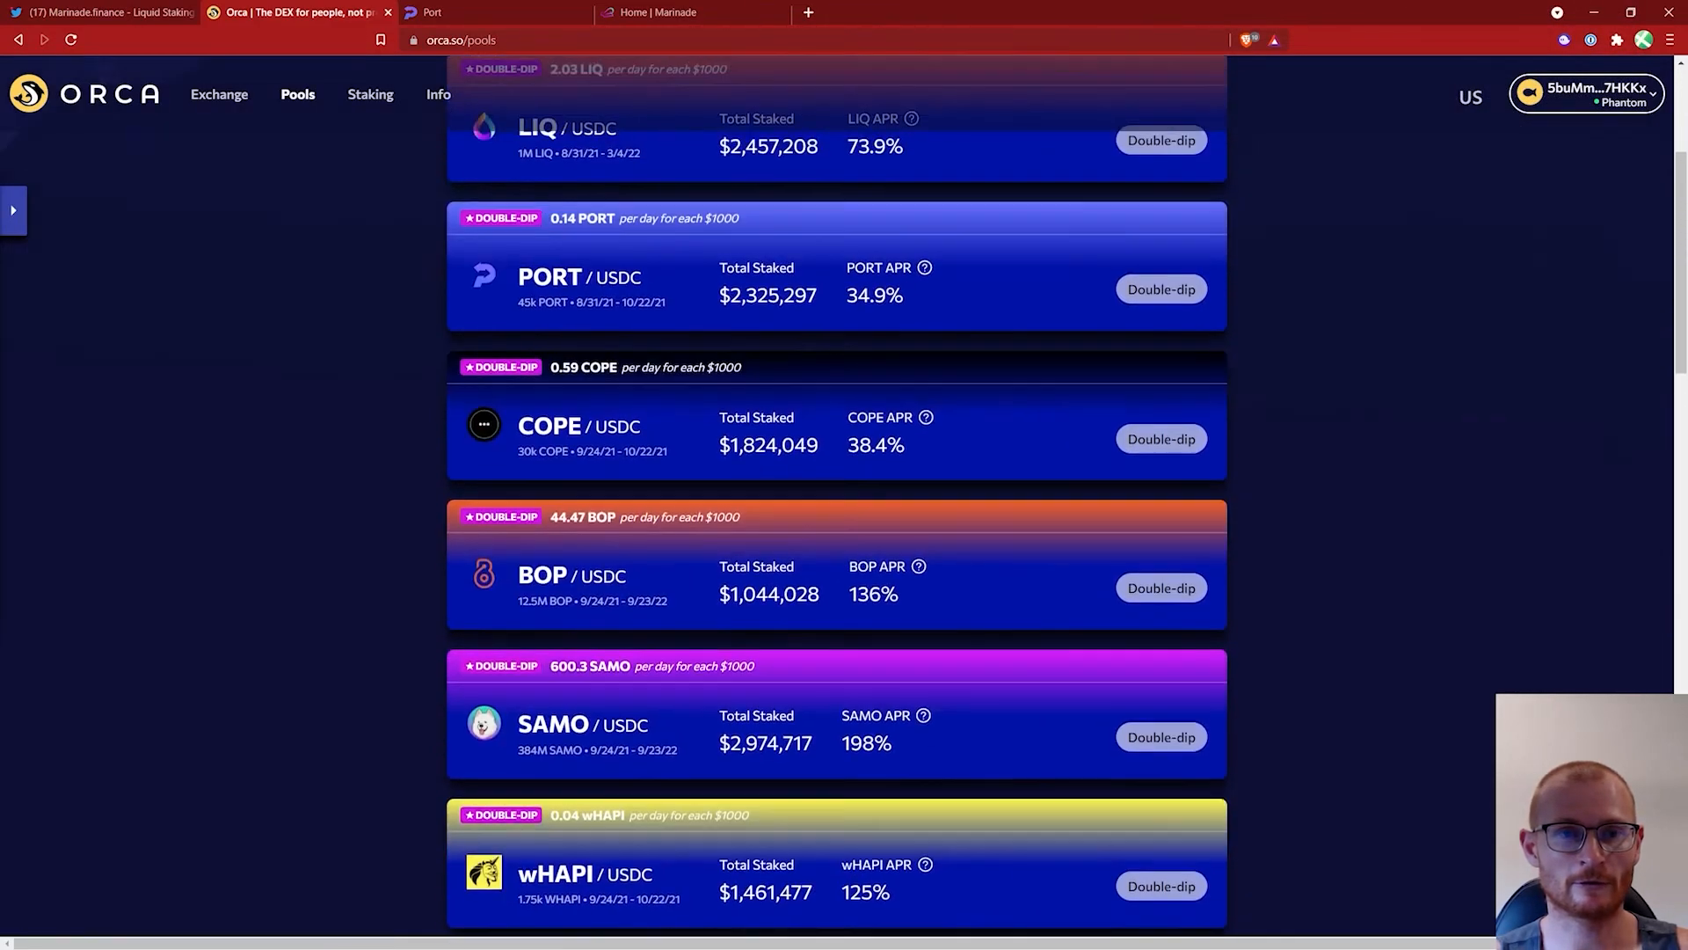
scroll(768, 336, up, 4)
click(768, 336)
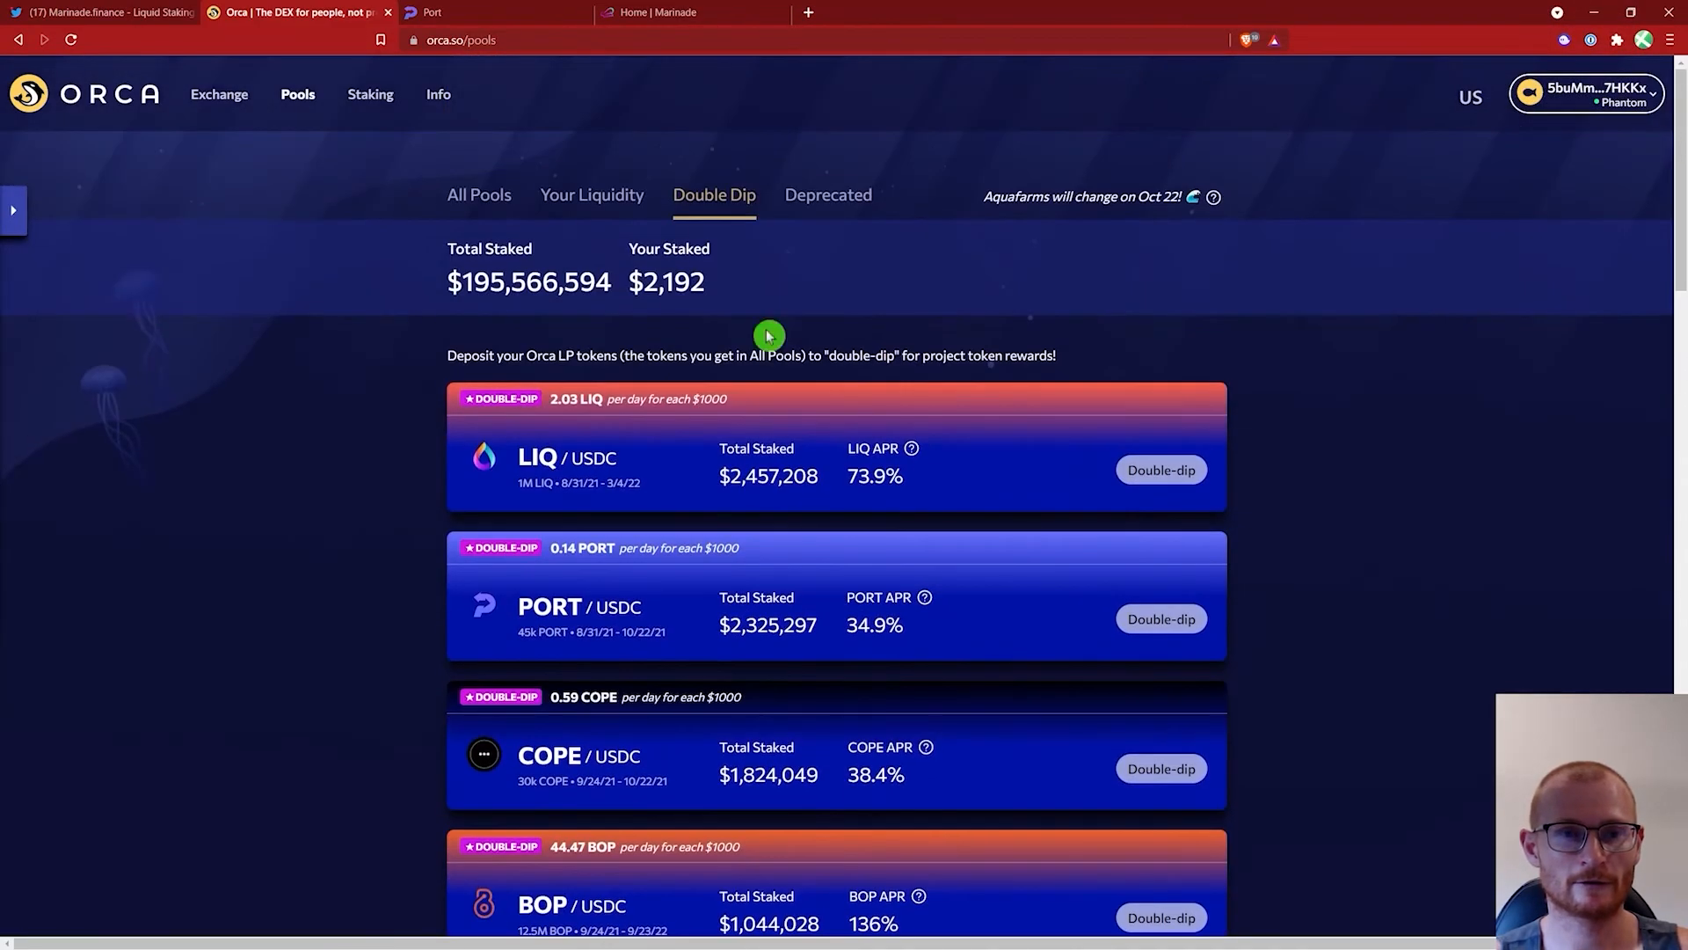
click(479, 197)
scroll(1169, 457, down, 10)
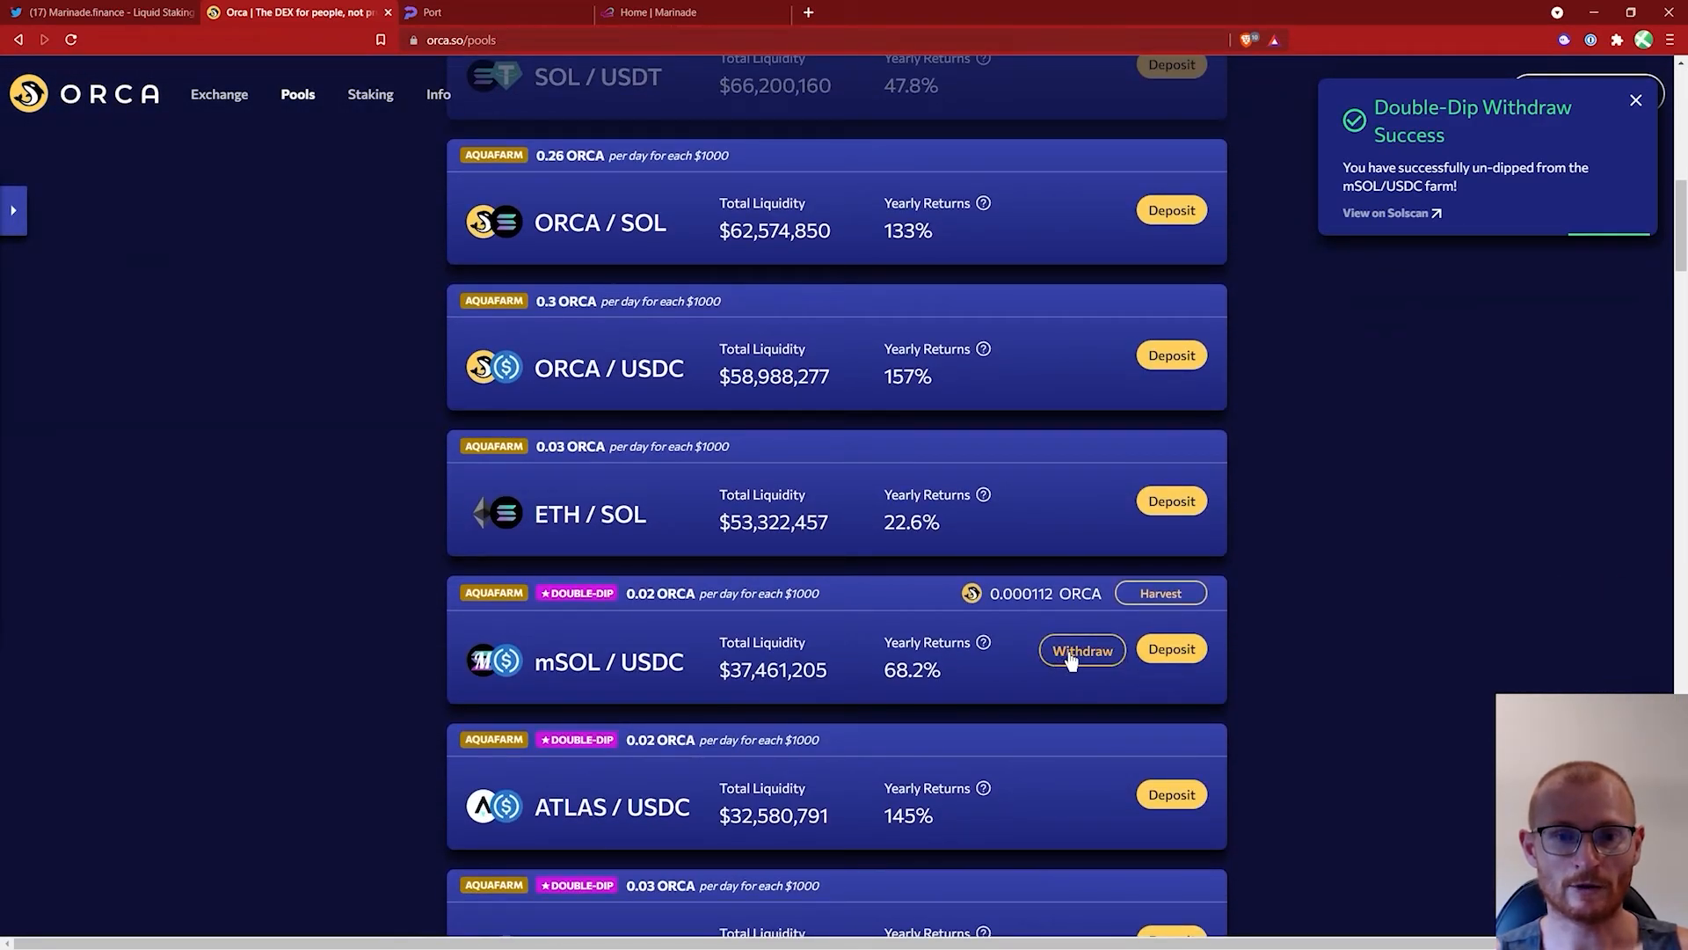
click(1071, 659)
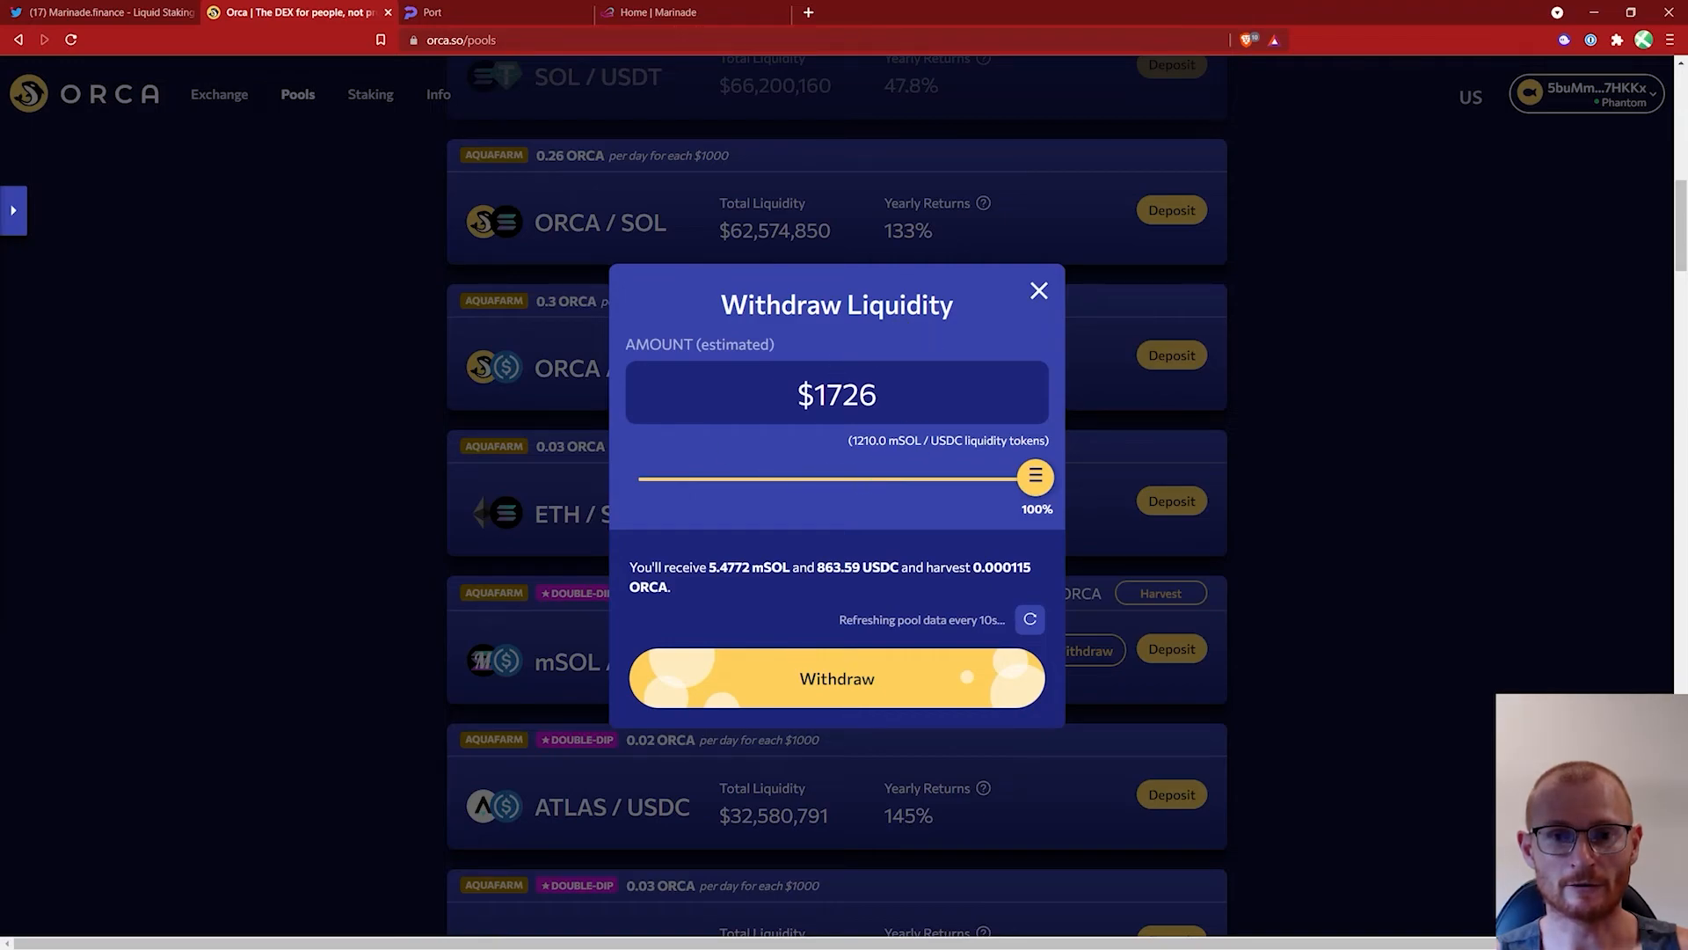
click(840, 679)
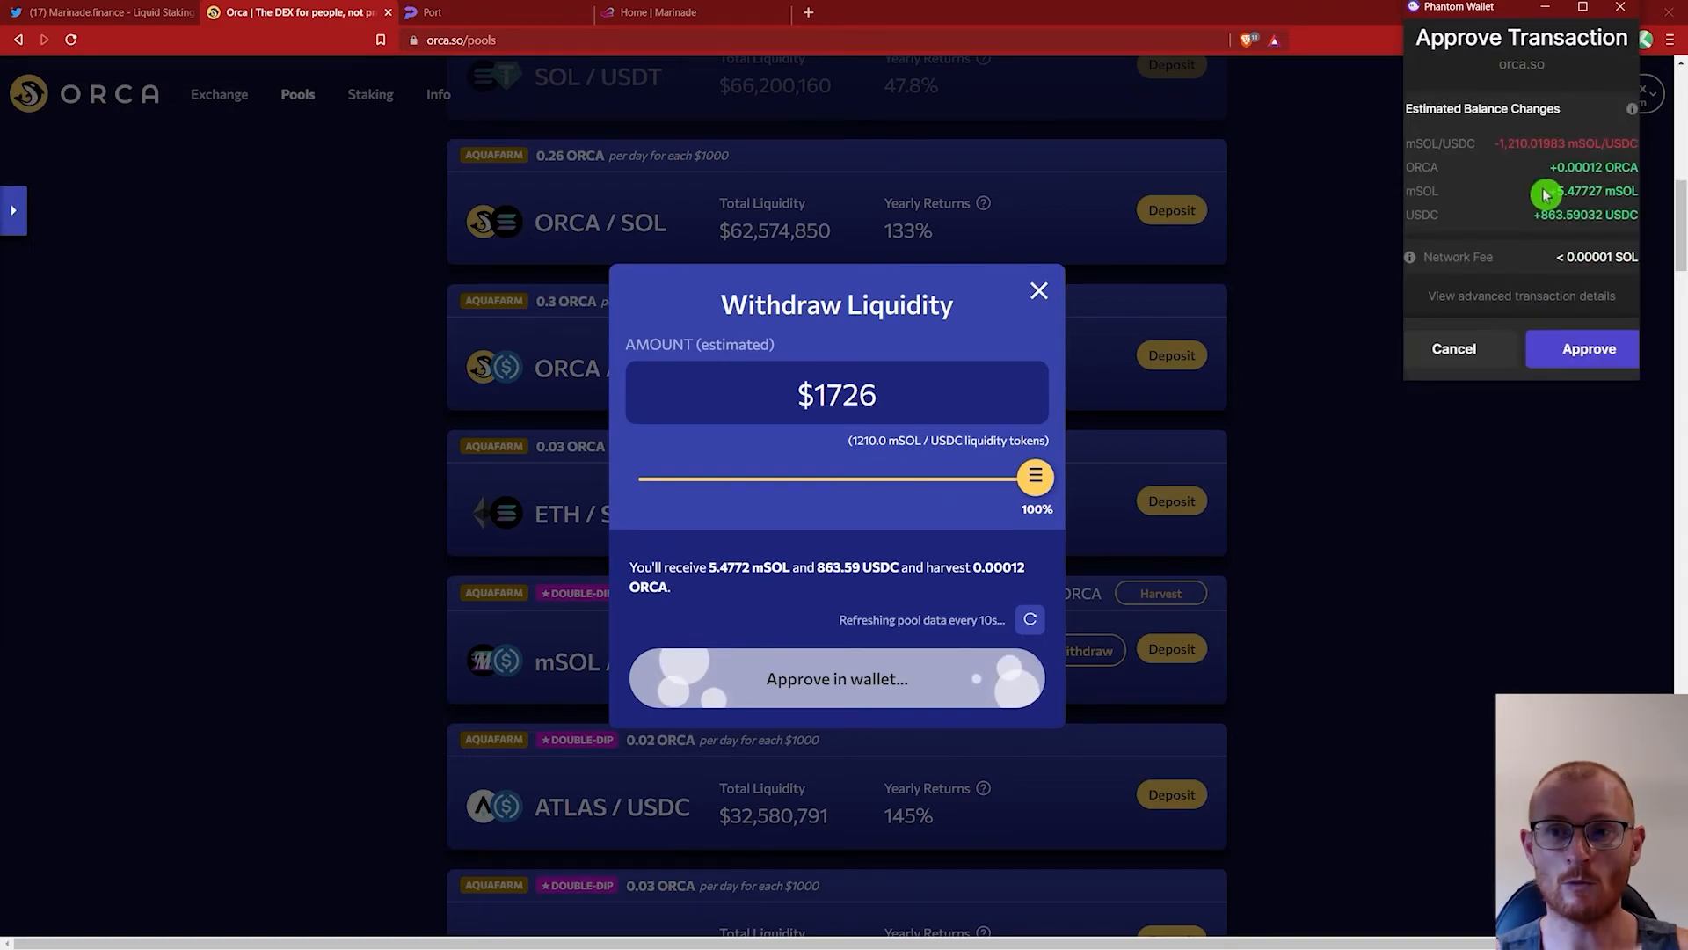
click(1591, 344)
Step: Check the token balances in the Phantom wallet and switch to Marinade.finance's Twitter page to view its MNDE liquidity mining tweet
click(1565, 41)
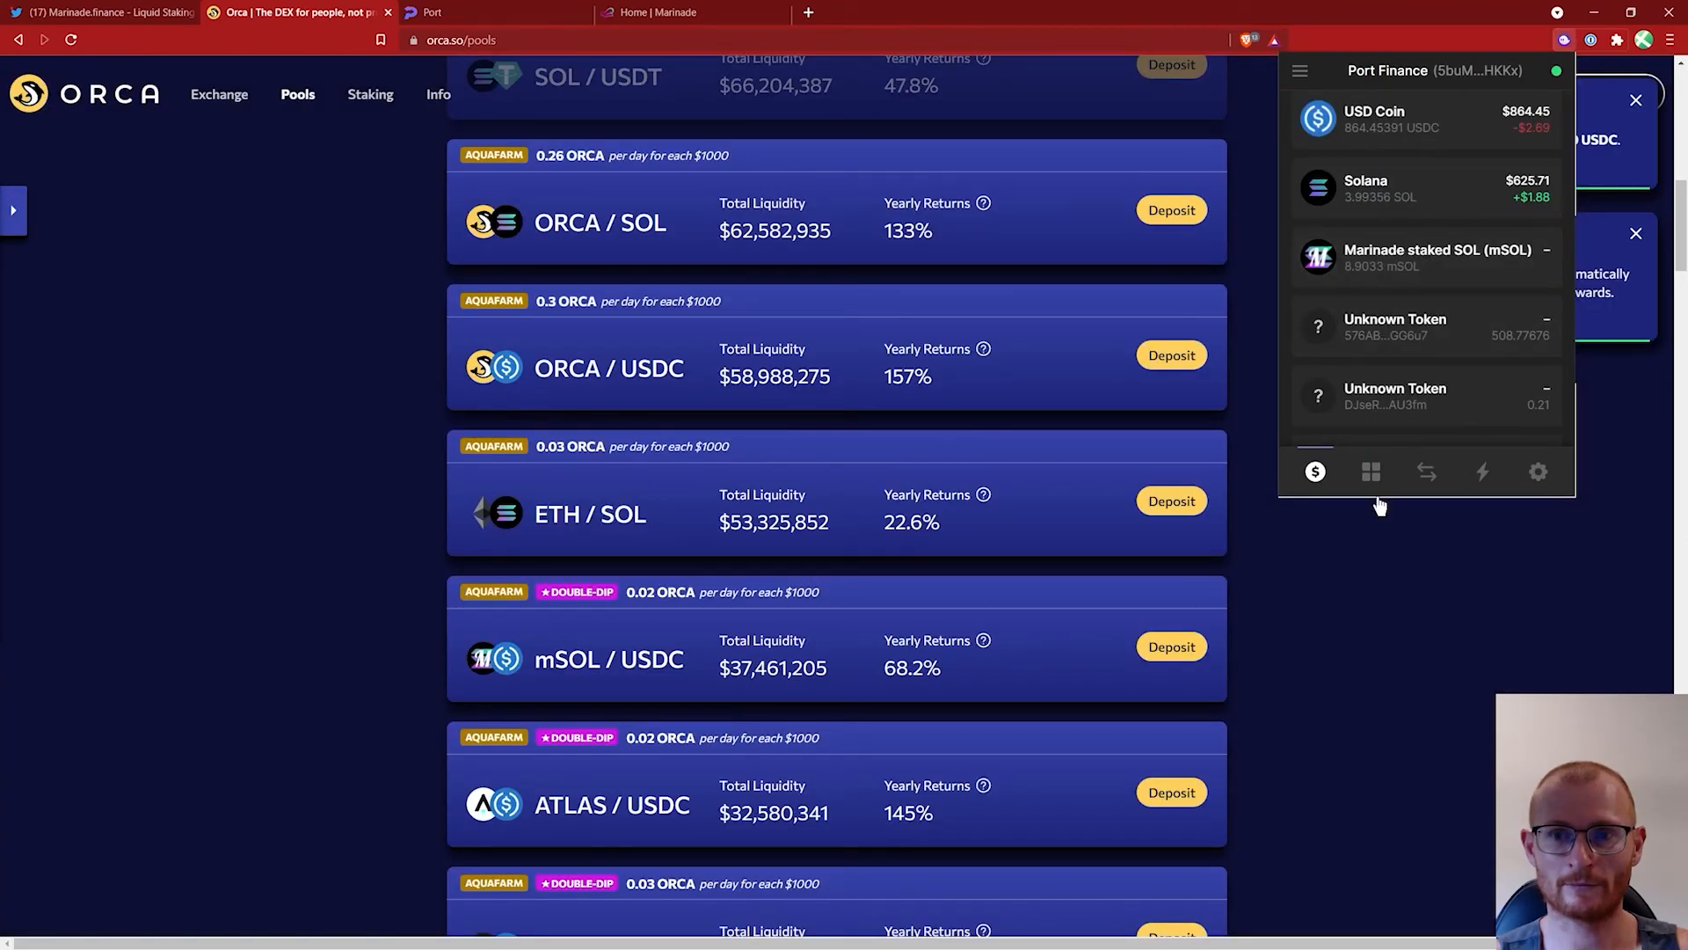
click(114, 515)
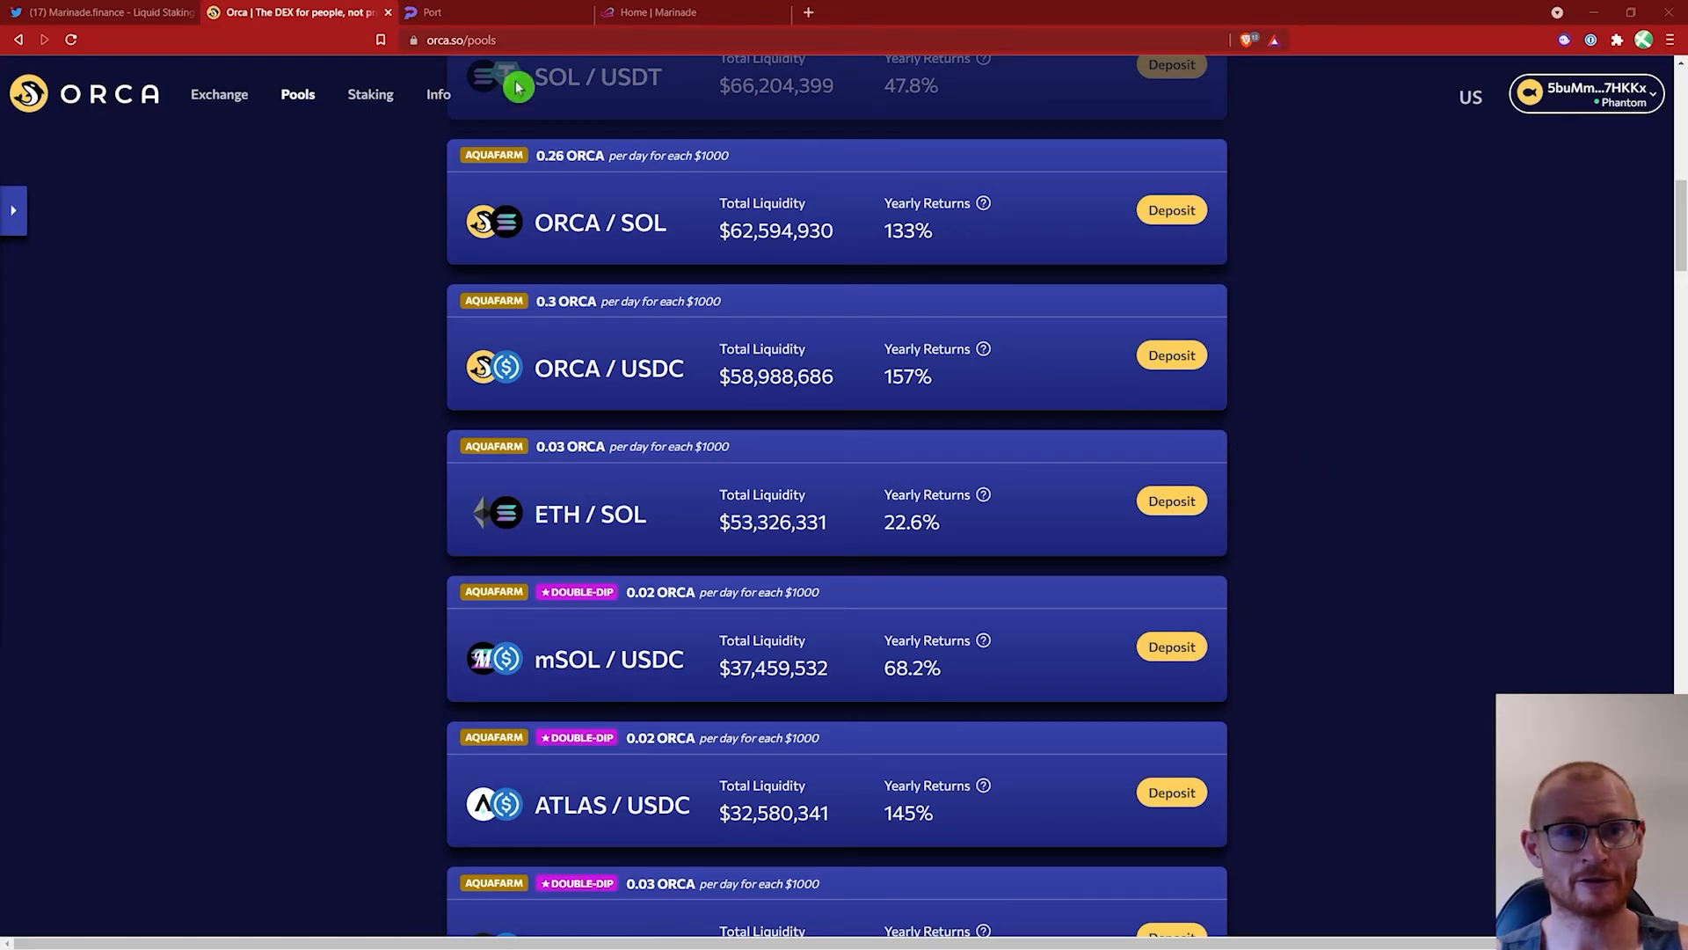
click(113, 12)
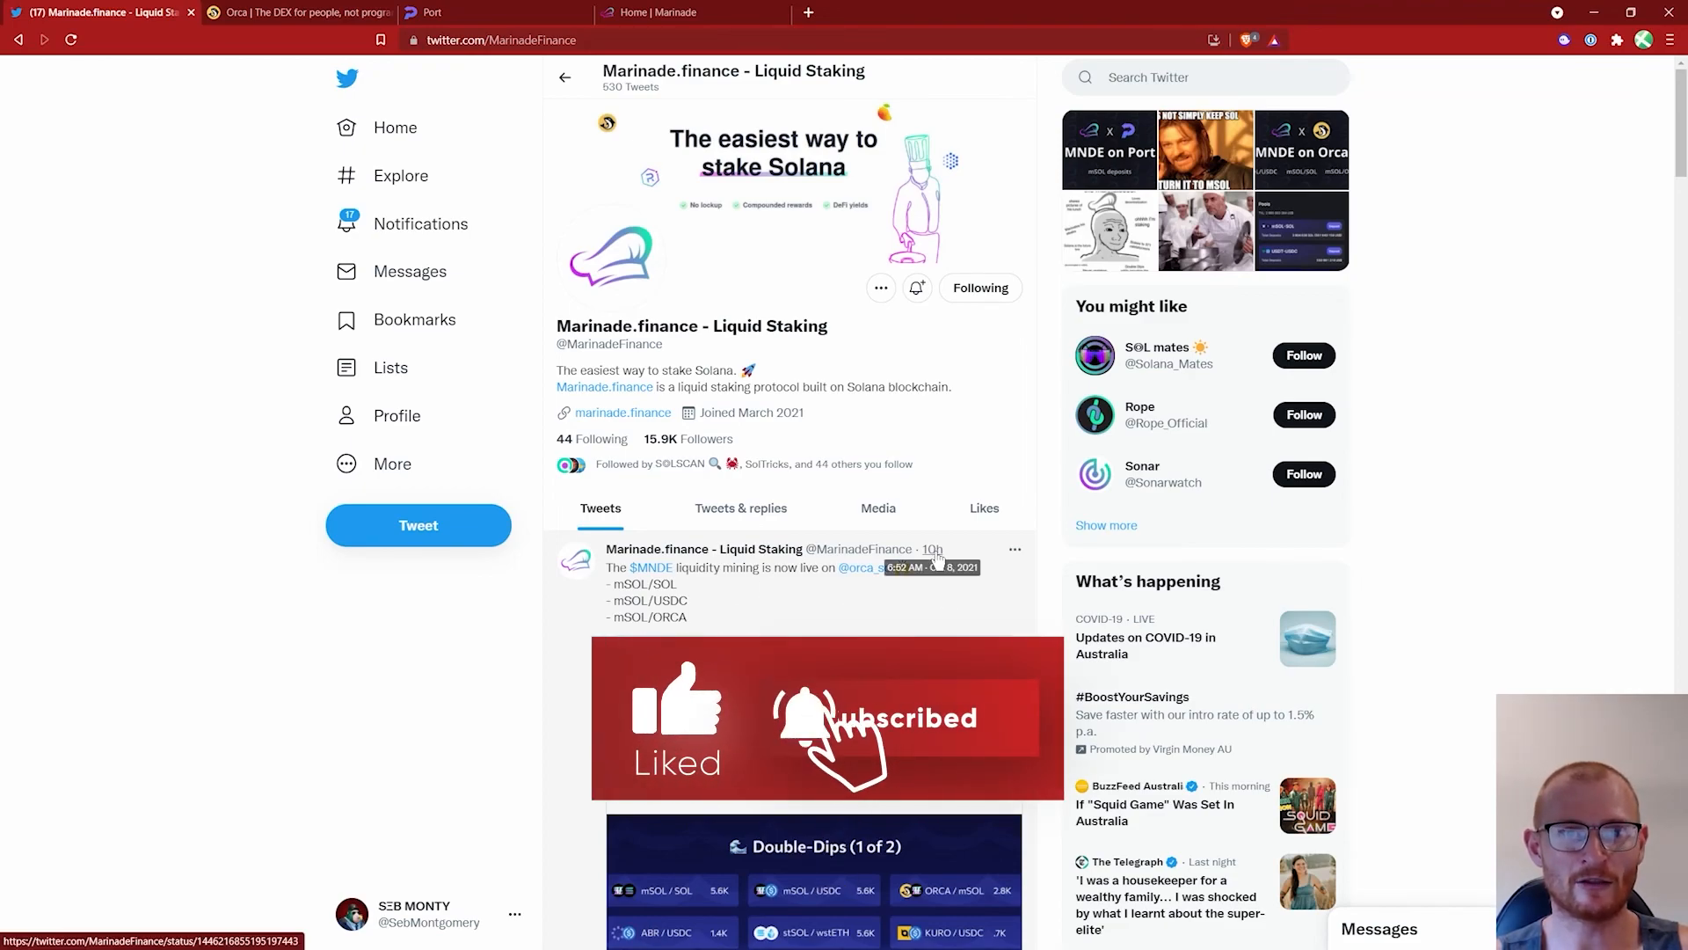
scroll(942, 581, down, 3)
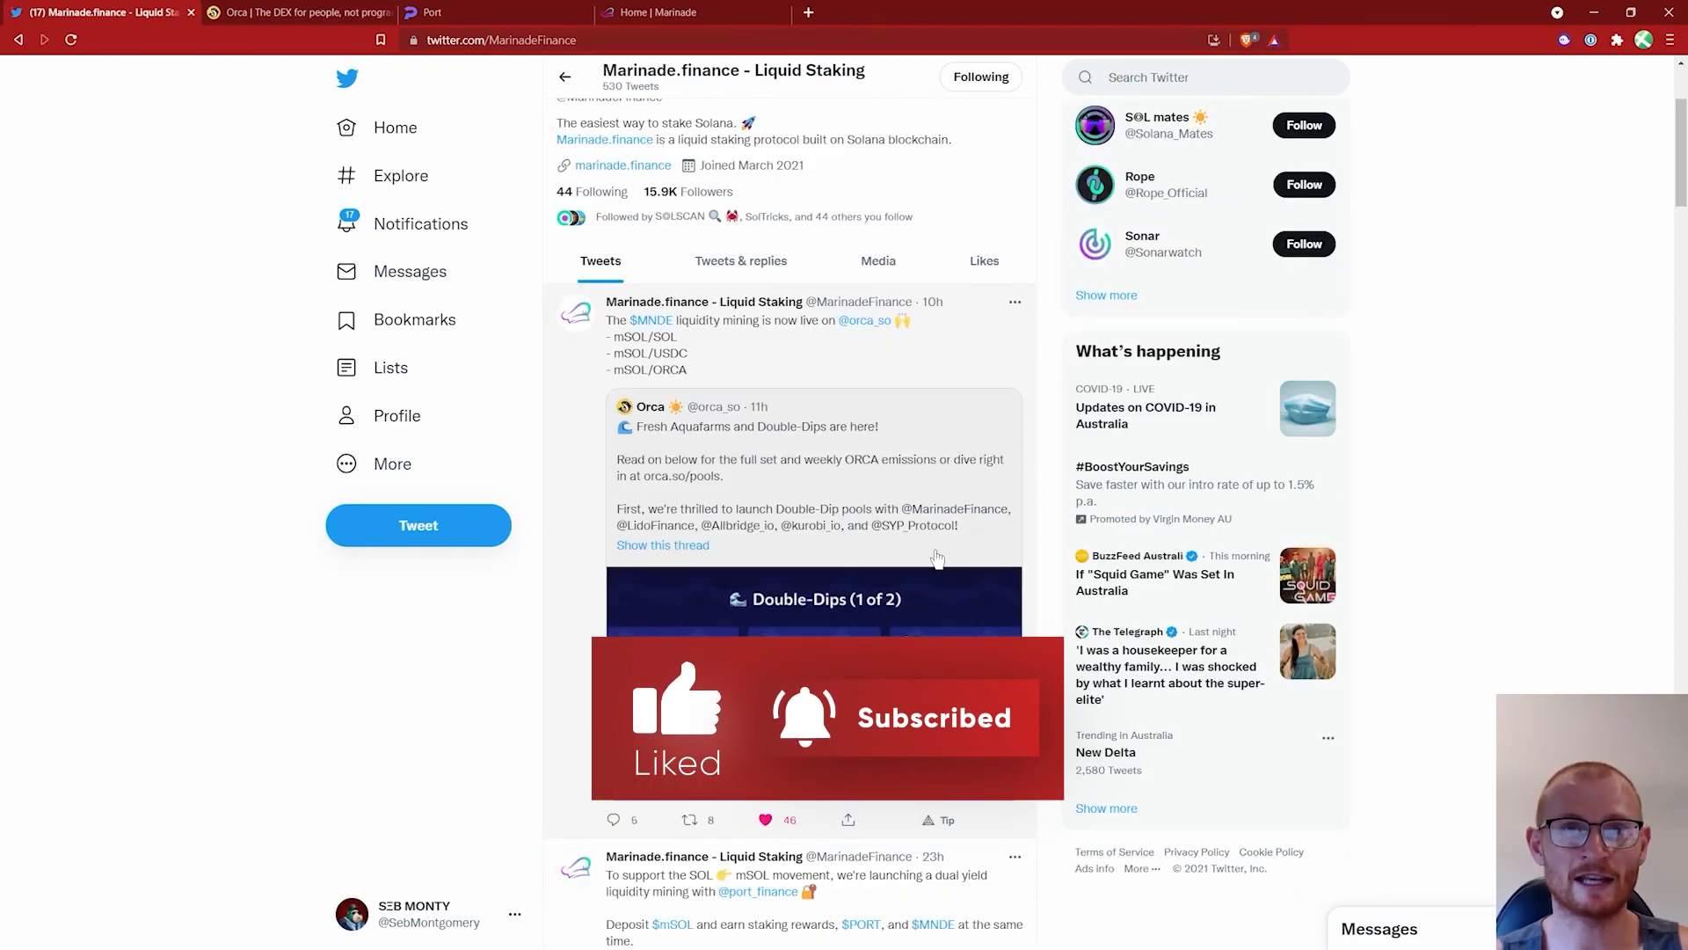